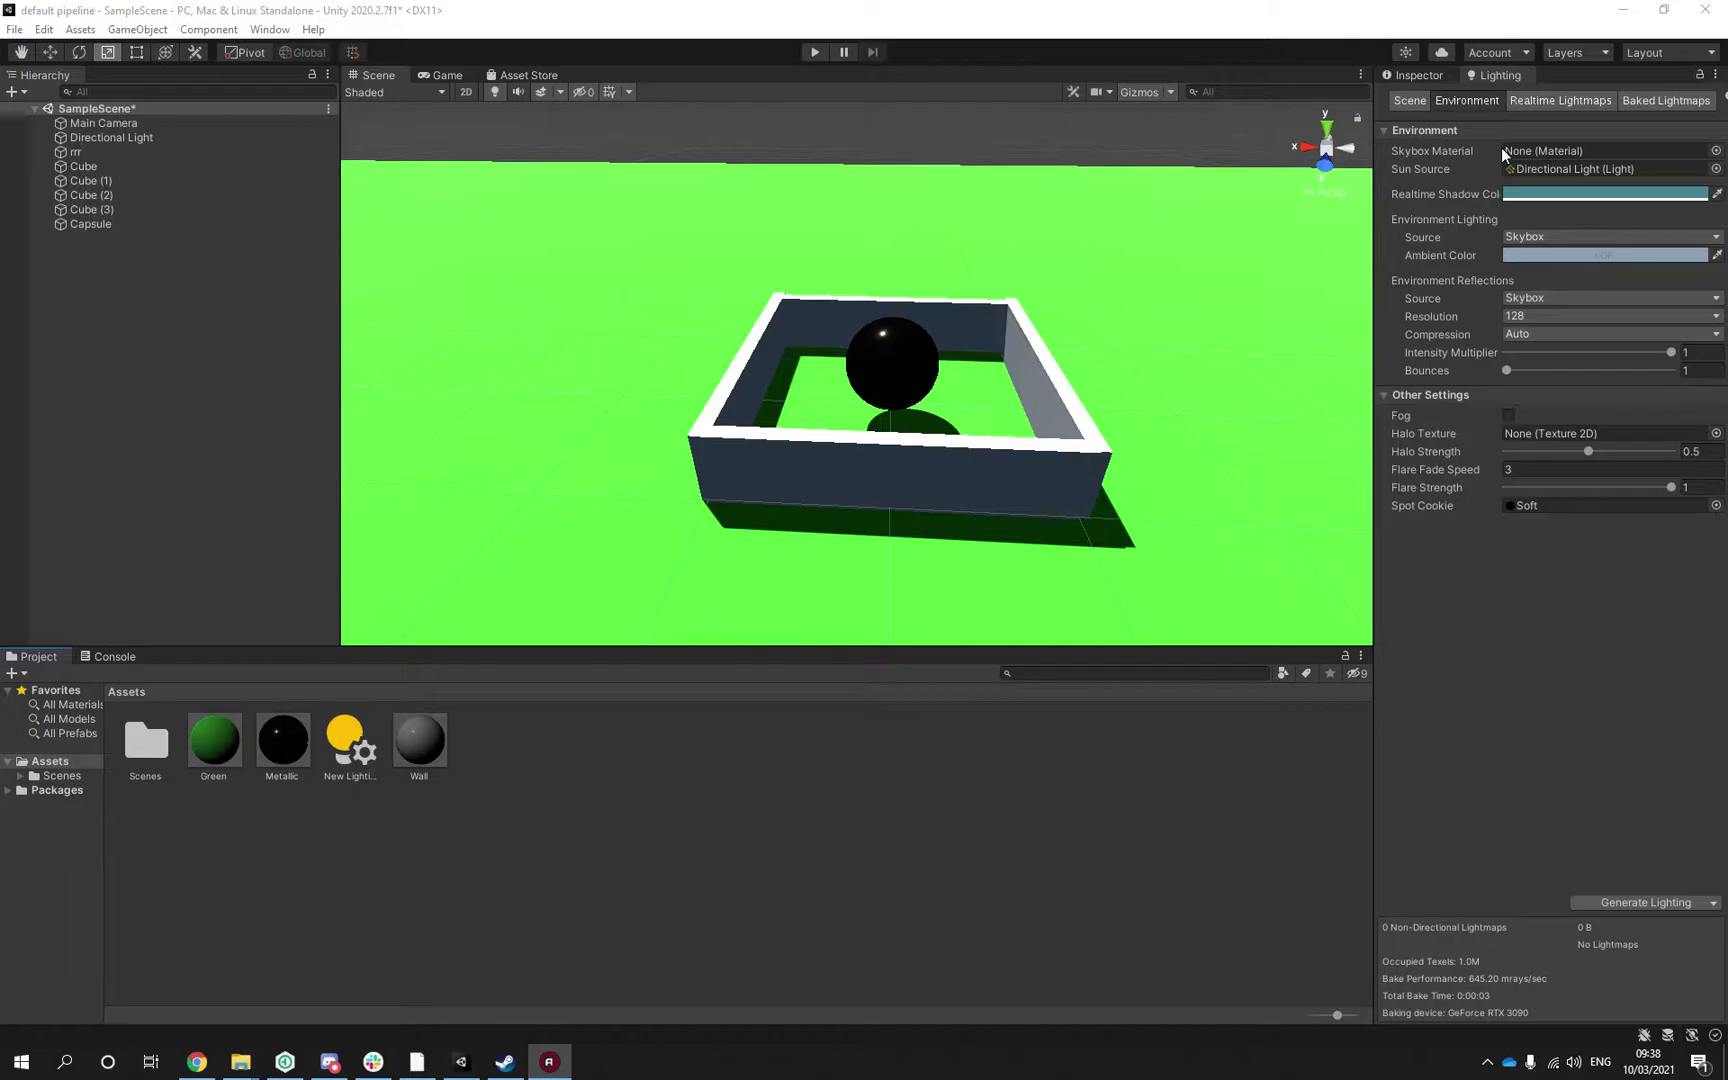
Inspect the back wall's Wall material and the sphere's Metallic material, with metallic and smoothness at 1
{"action": "left_click", "coordinate": [823, 322]}
{"action": "left_click", "coordinate": [437, 742]}
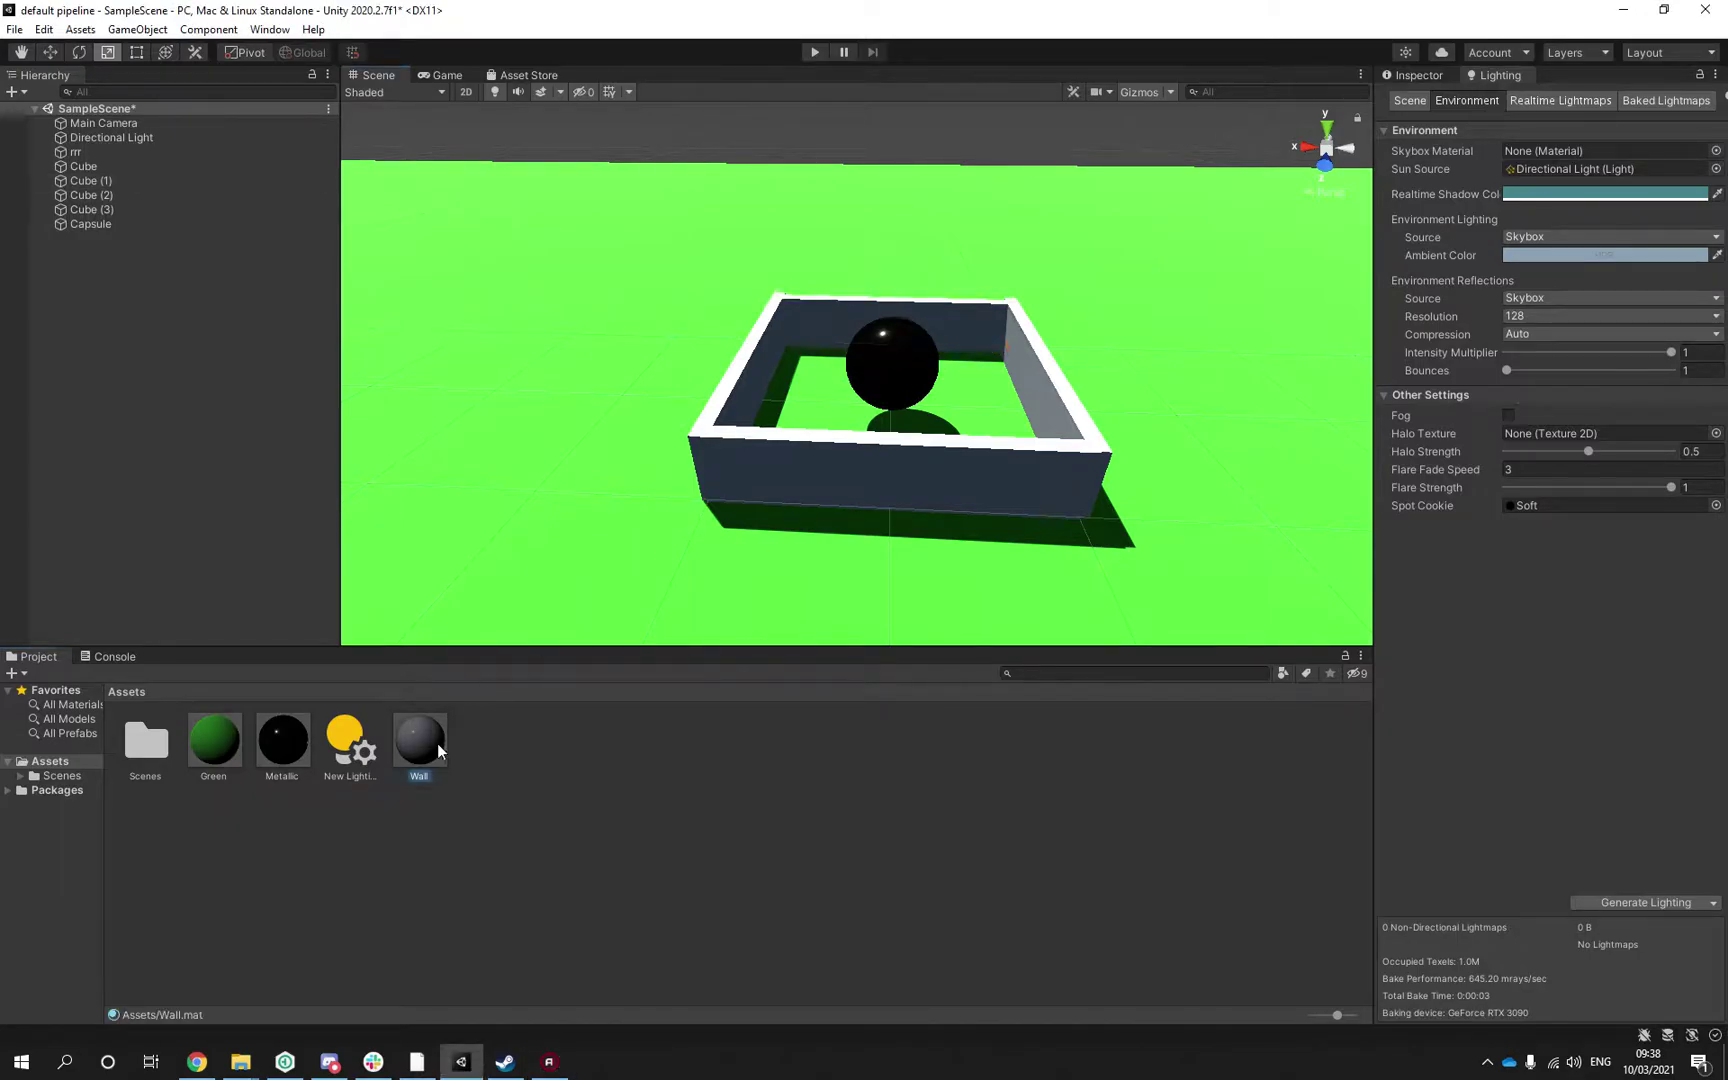
{"action": "left_click", "coordinate": [1424, 75]}
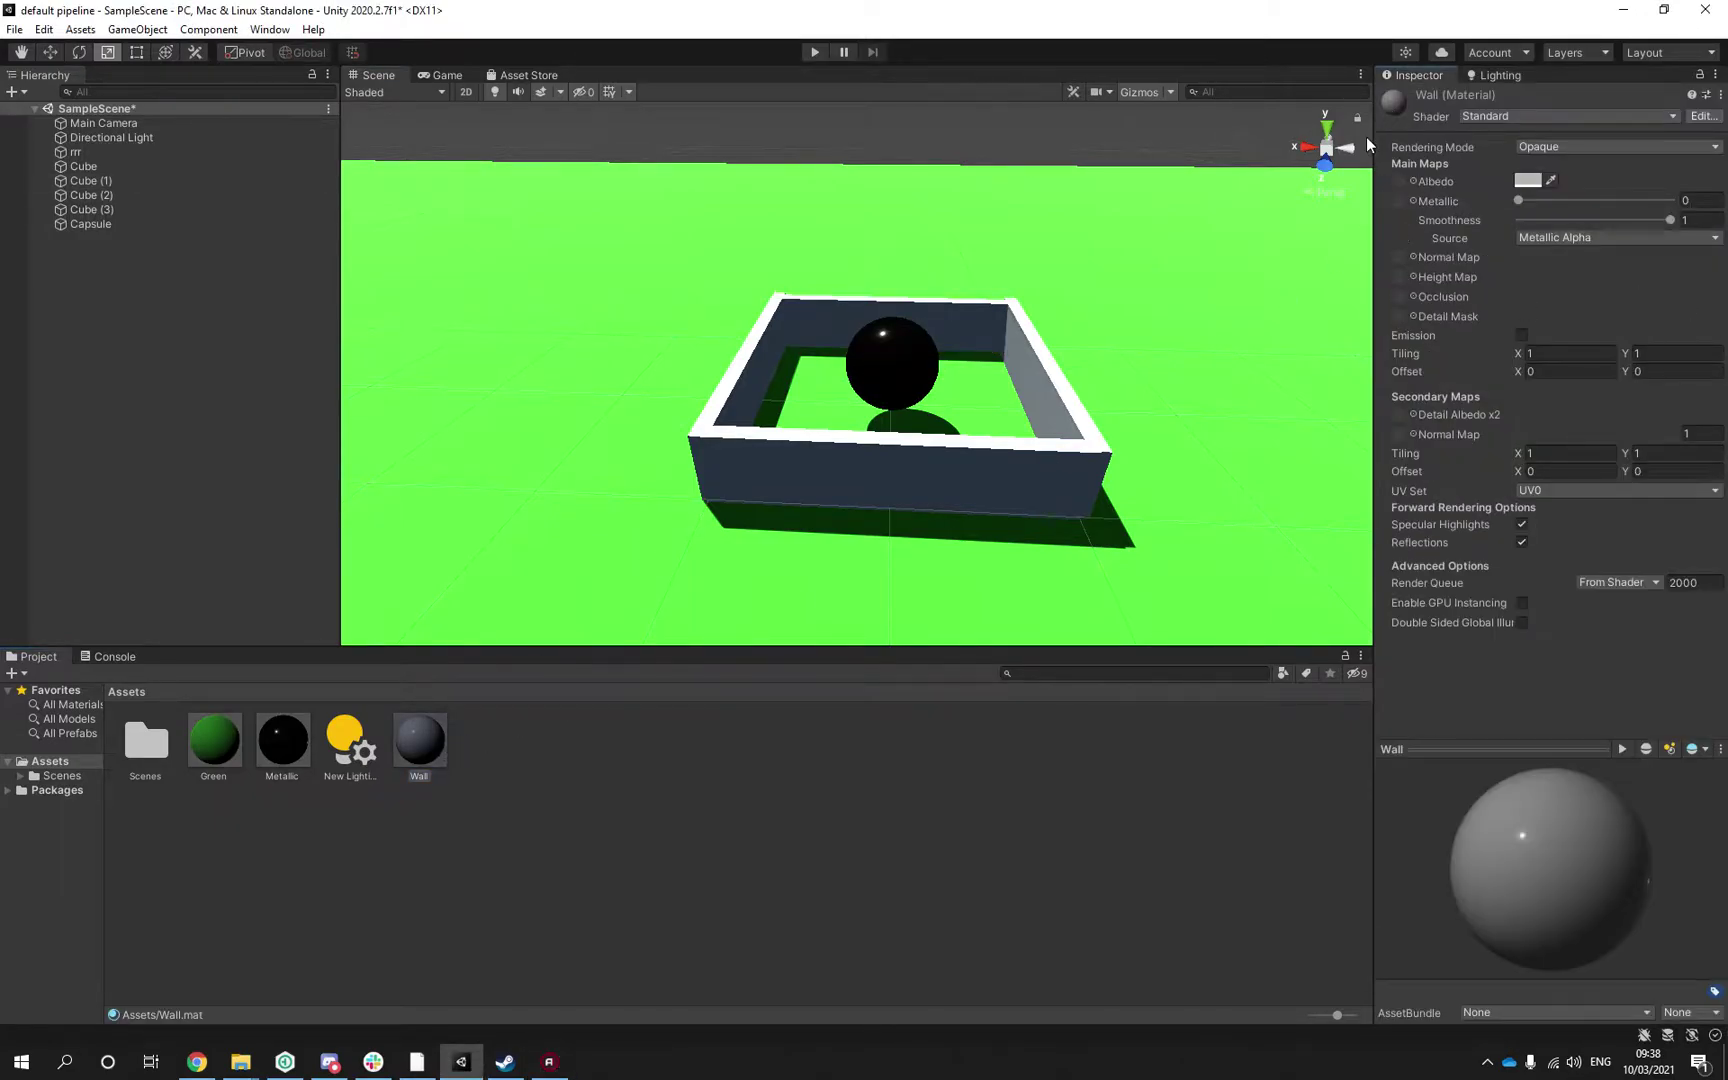
{"action": "left_click", "coordinate": [880, 352]}
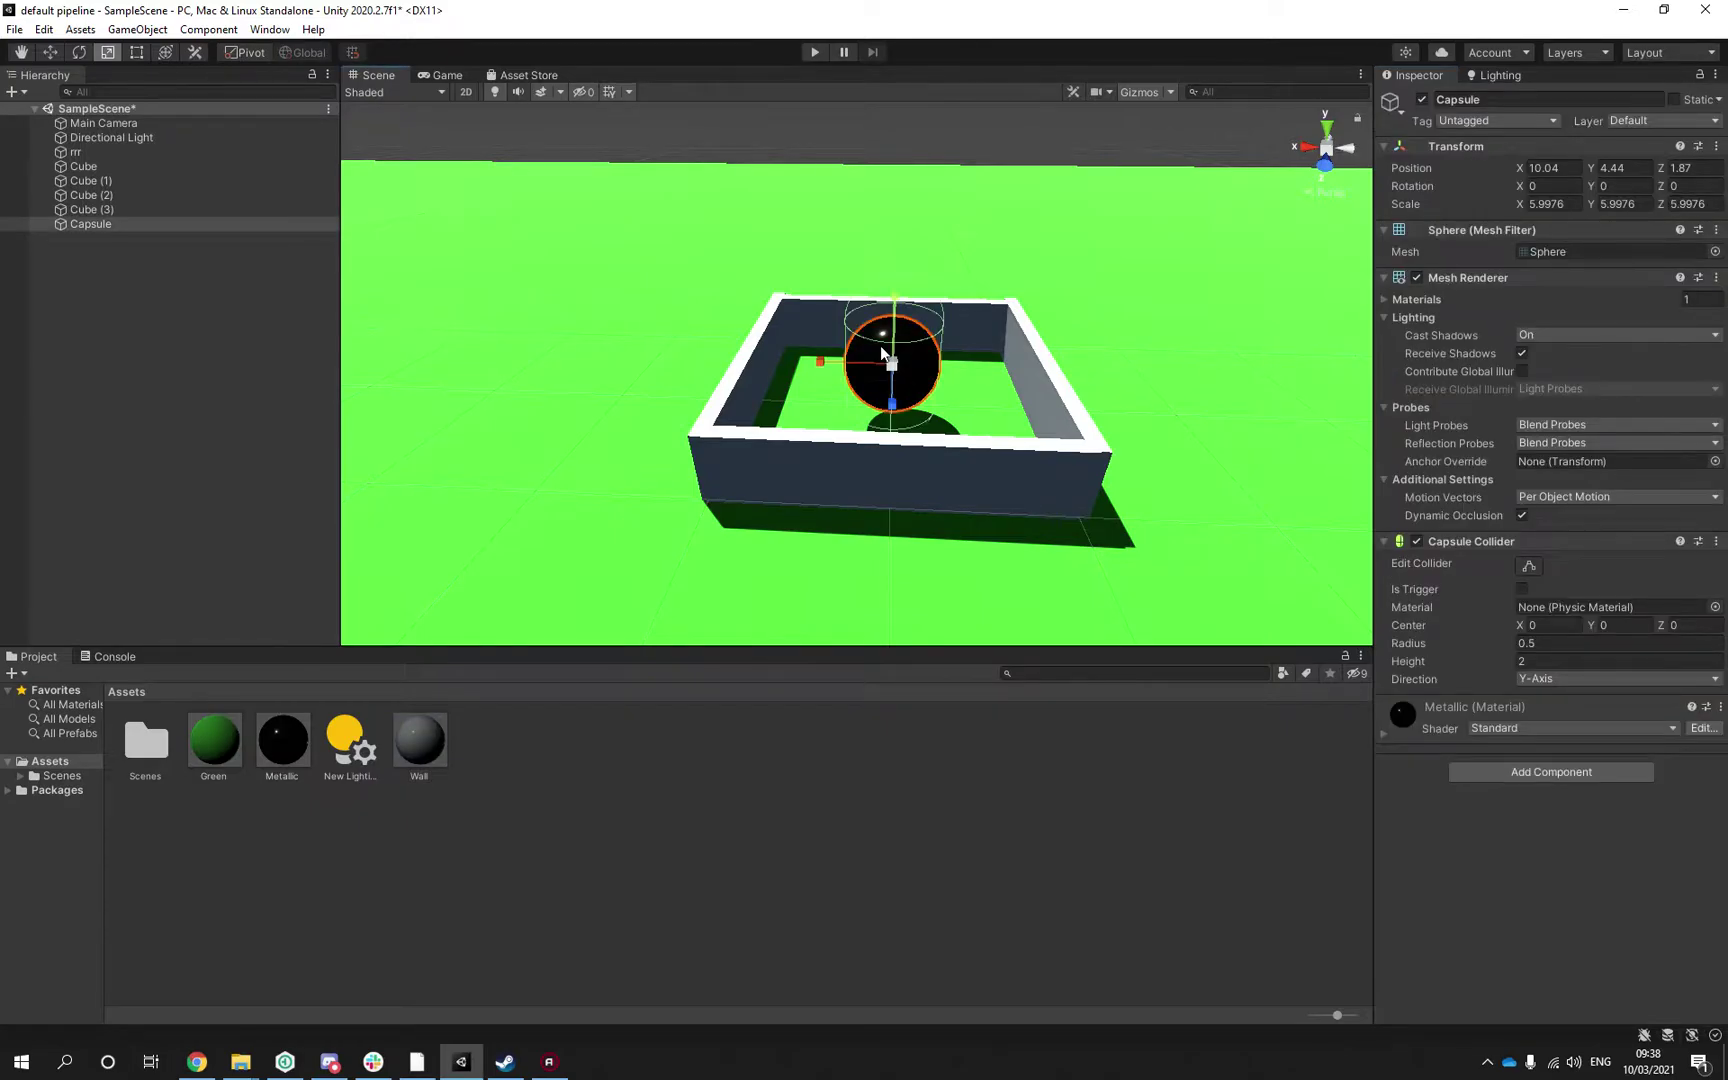
{"action": "left_click", "coordinate": [282, 740]}
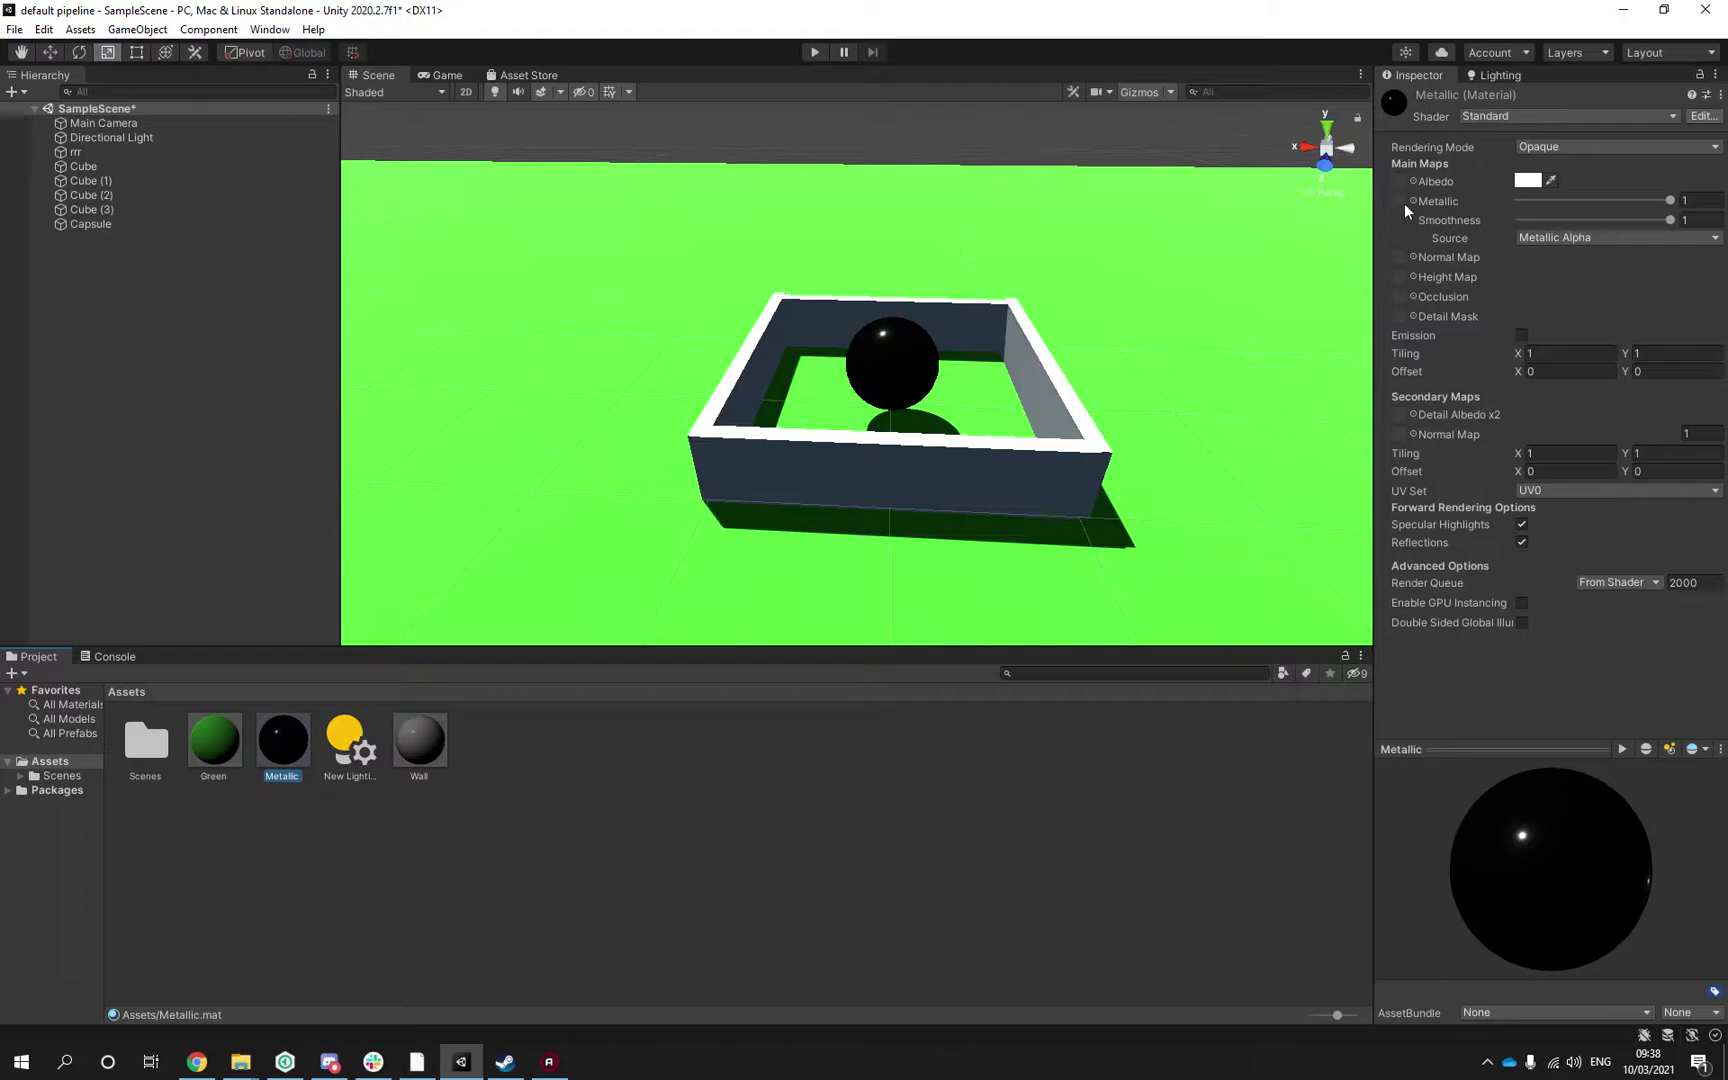
{"action": "right_click_drag", "start_coordinate": [1087, 350], "coordinate": [940, 170]}
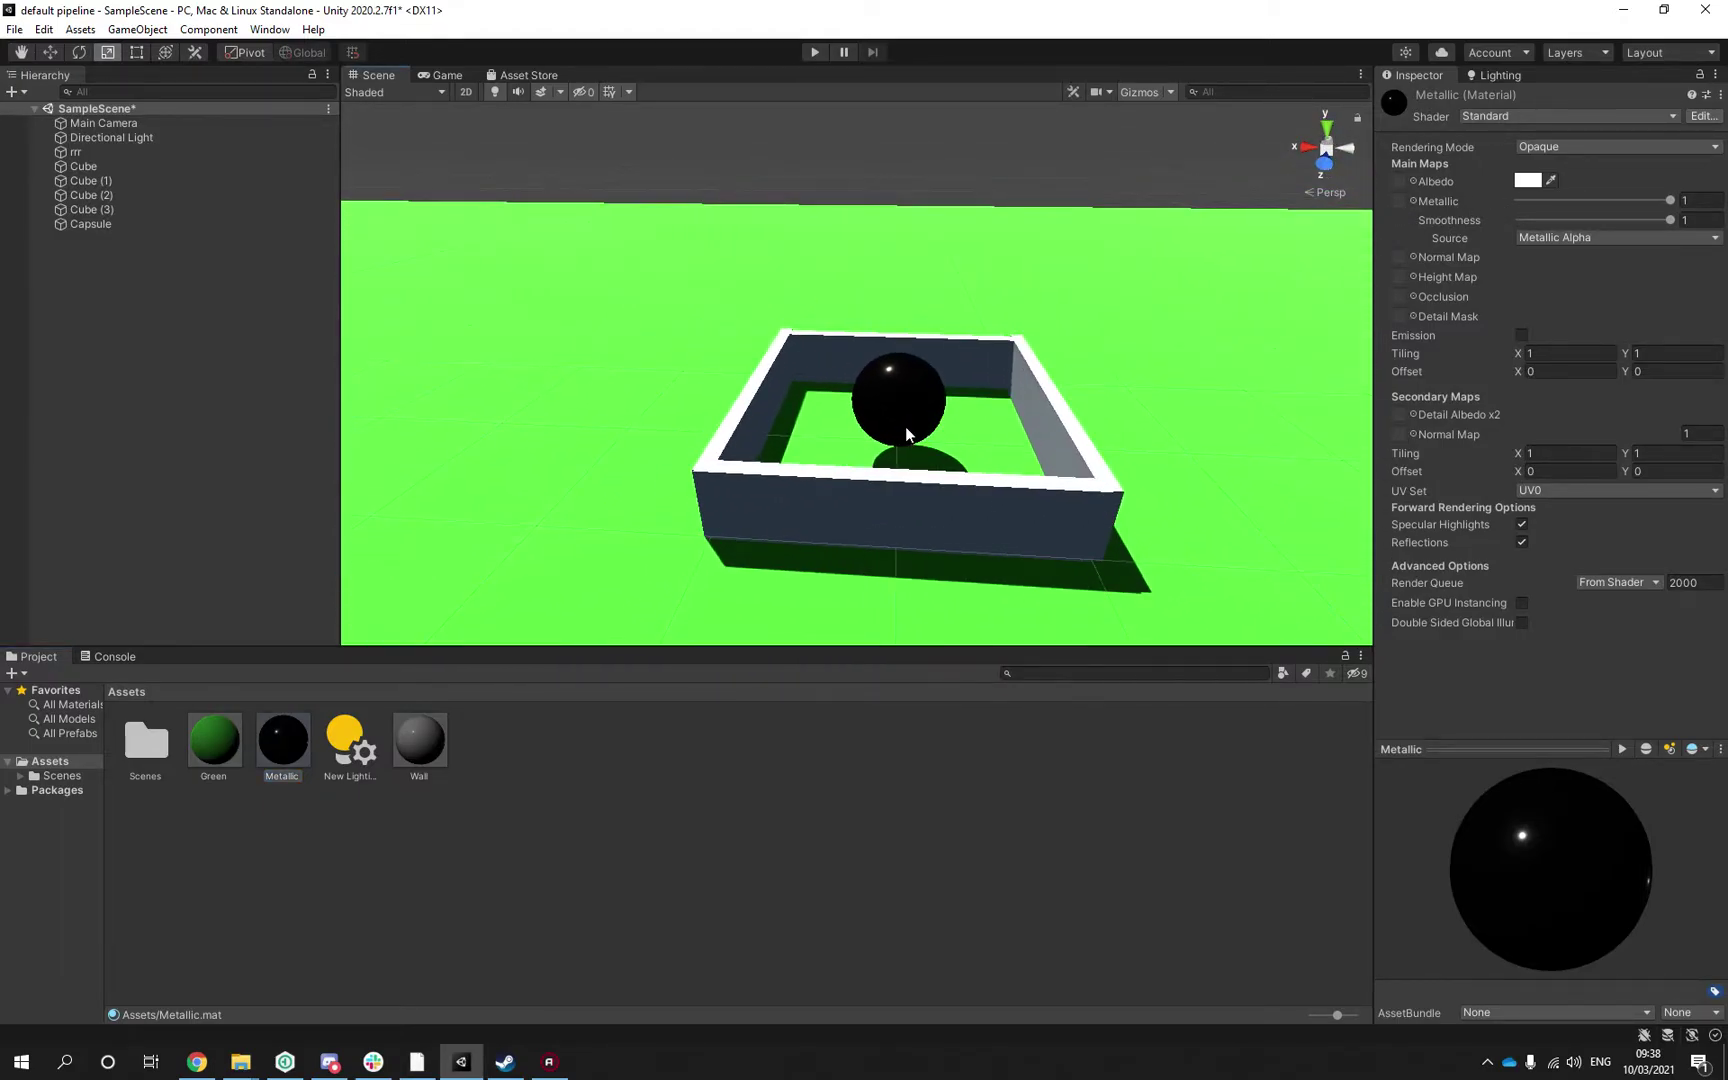
{"action": "left_click", "coordinate": [940, 166]}
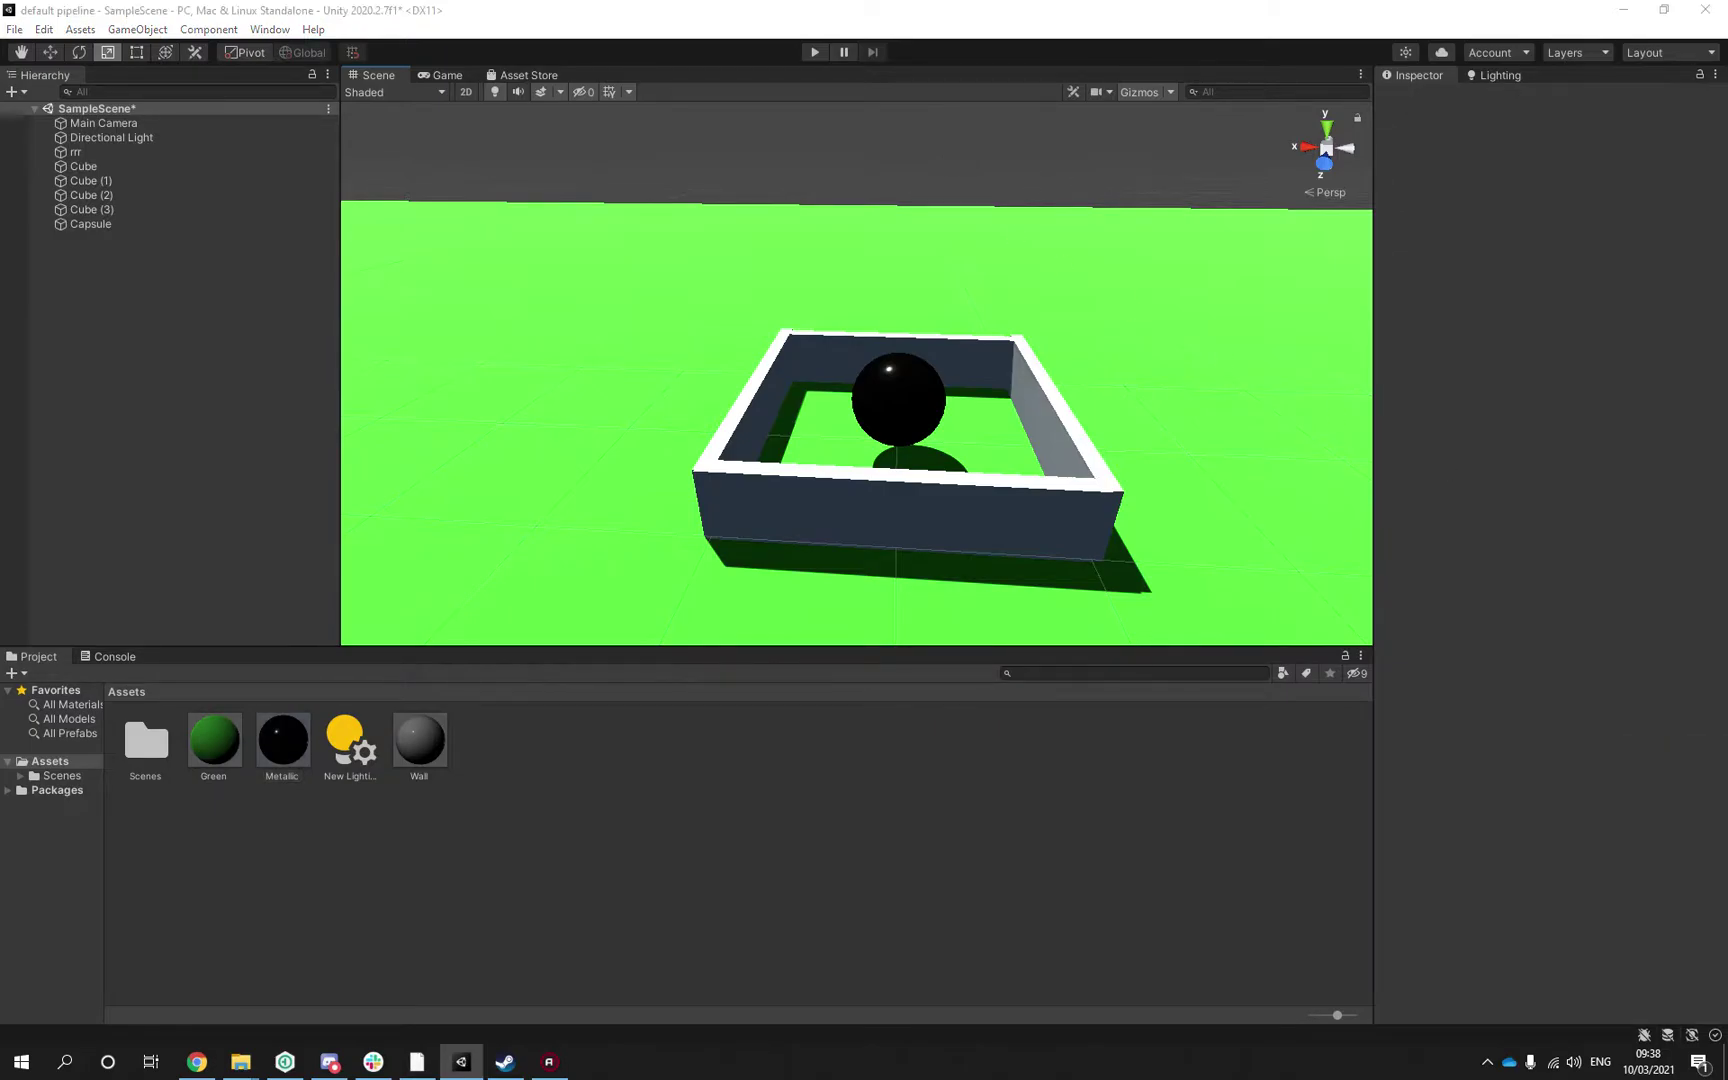
Import lilienstein_4k.hdr and set its Texture Shape to Cube with Auto mapping
{"action": "key", "text": "alt+Tab"}
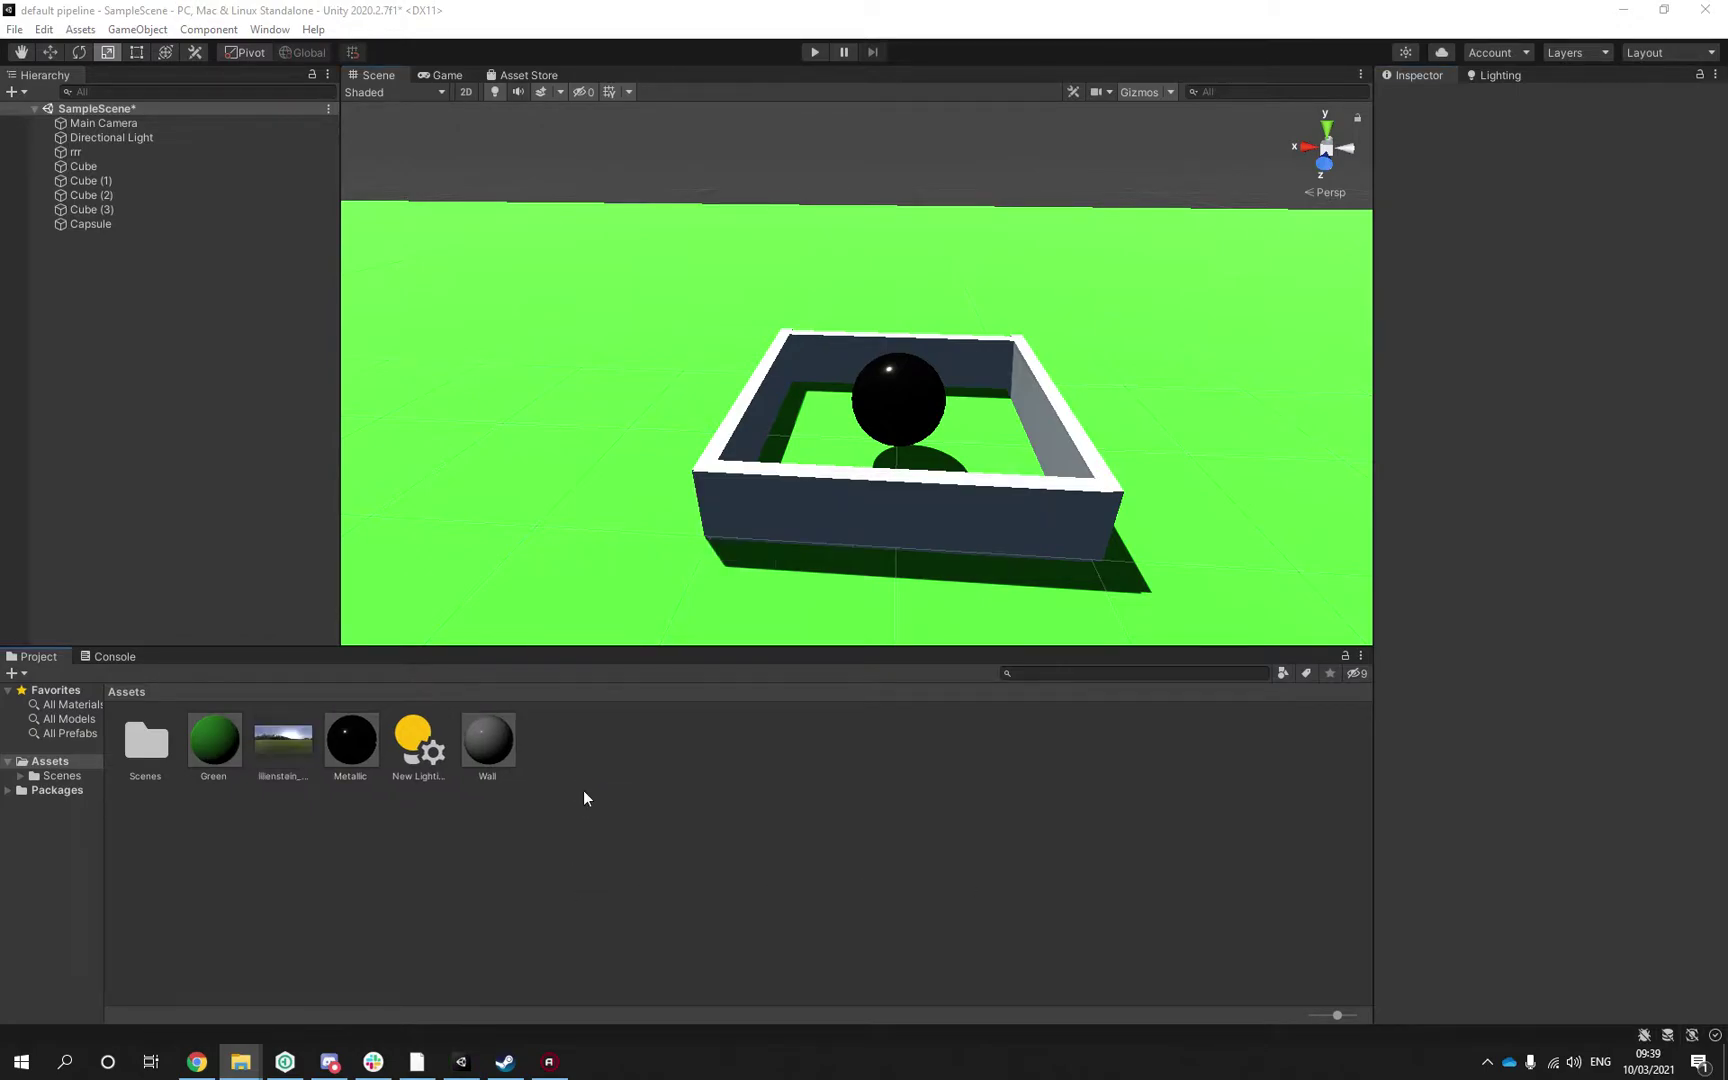
{"action": "left_click", "coordinate": [281, 752]}
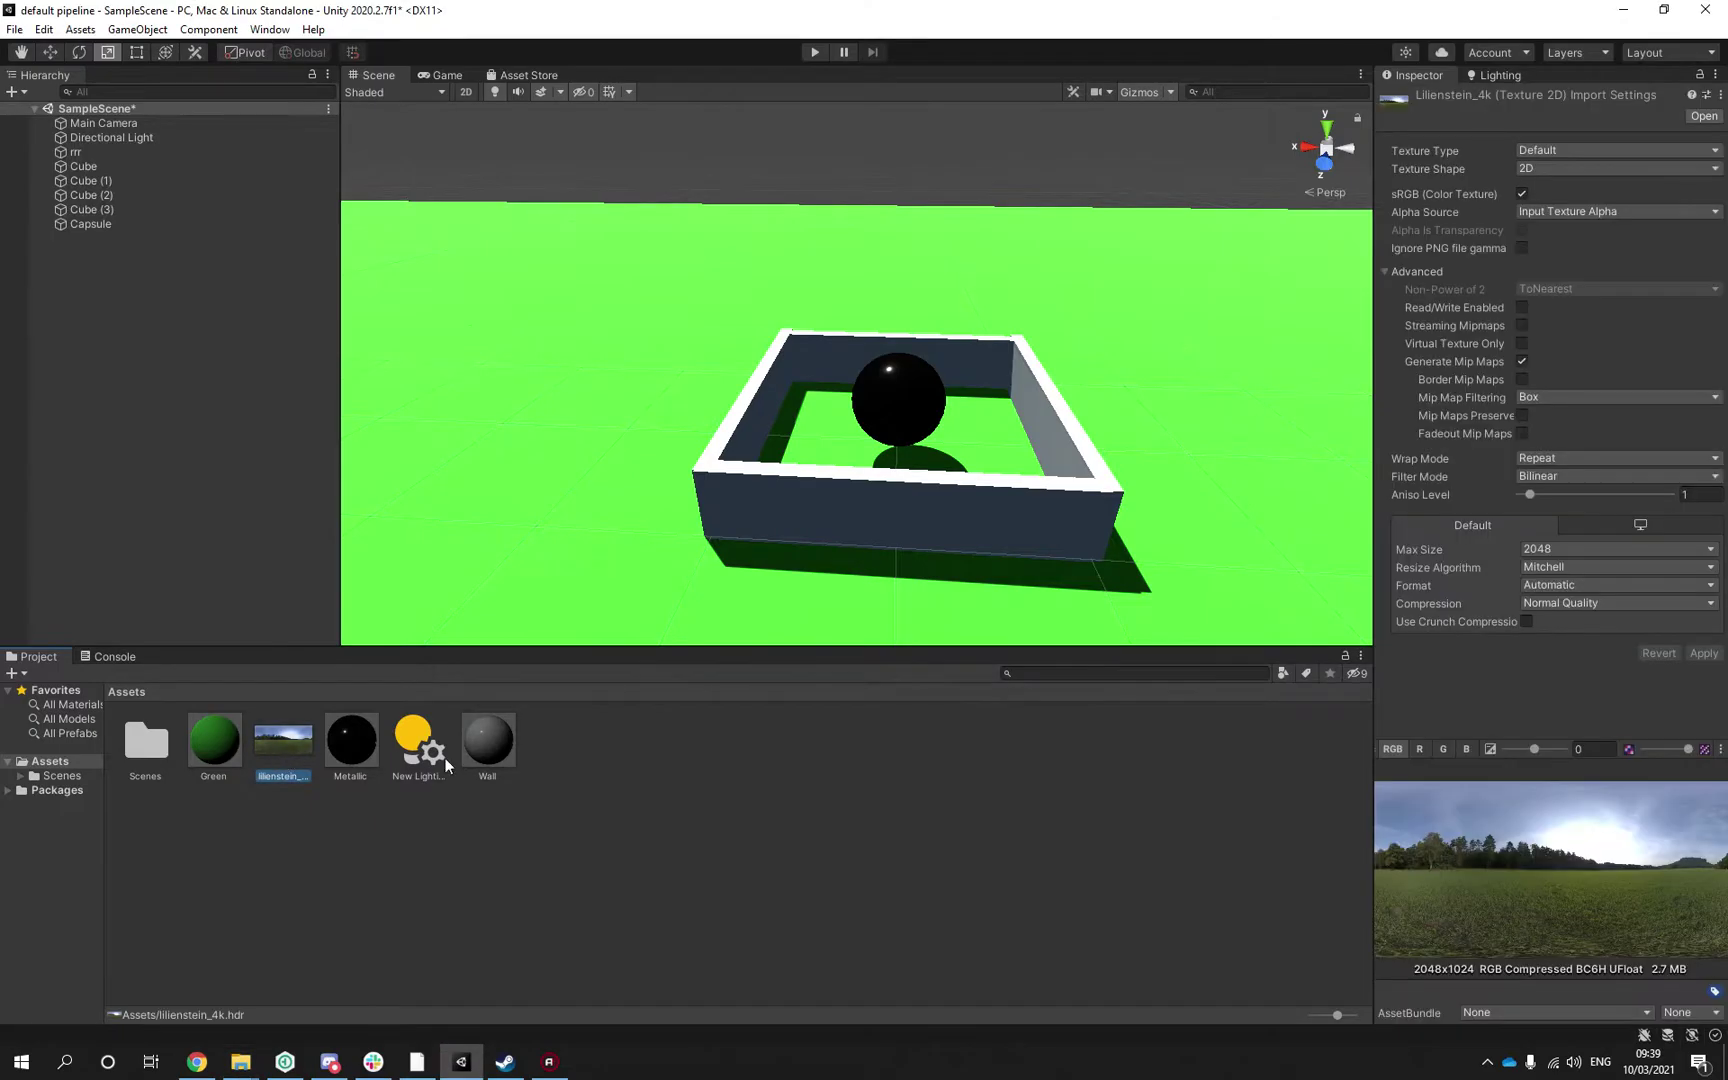
{"action": "left_click", "coordinate": [1559, 169]}
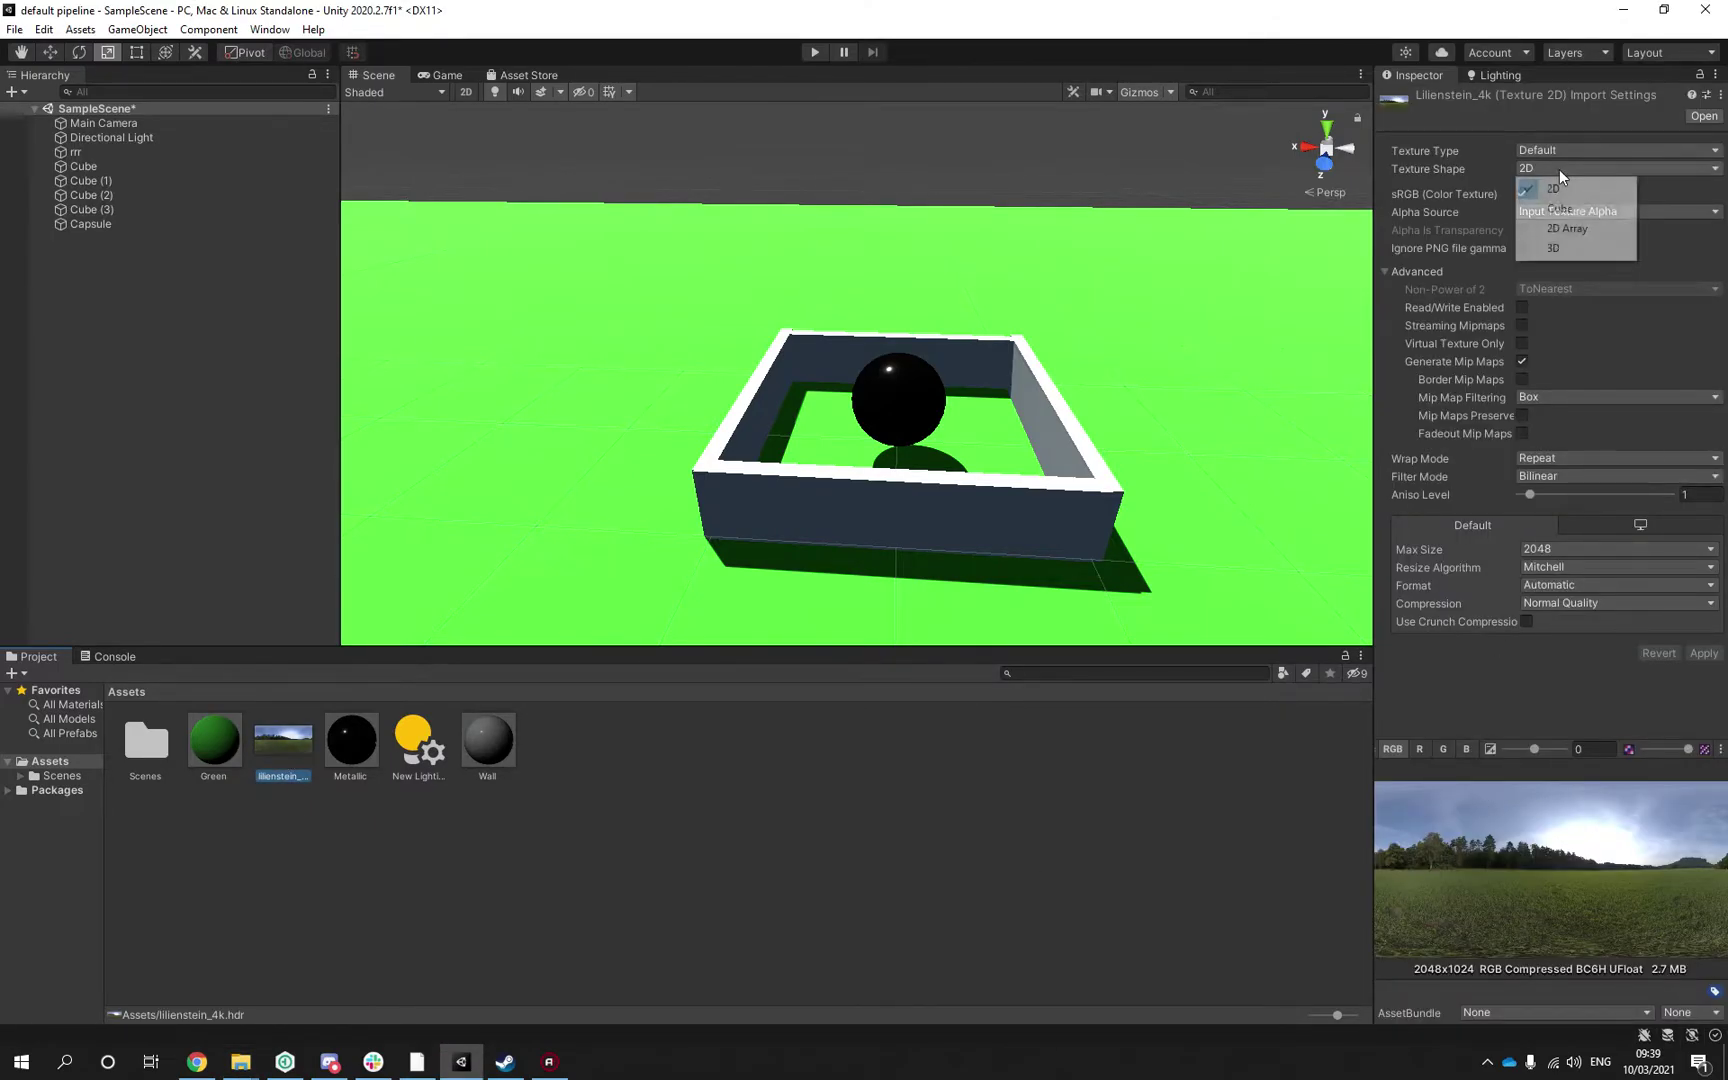
{"action": "left_click", "coordinate": [1559, 209]}
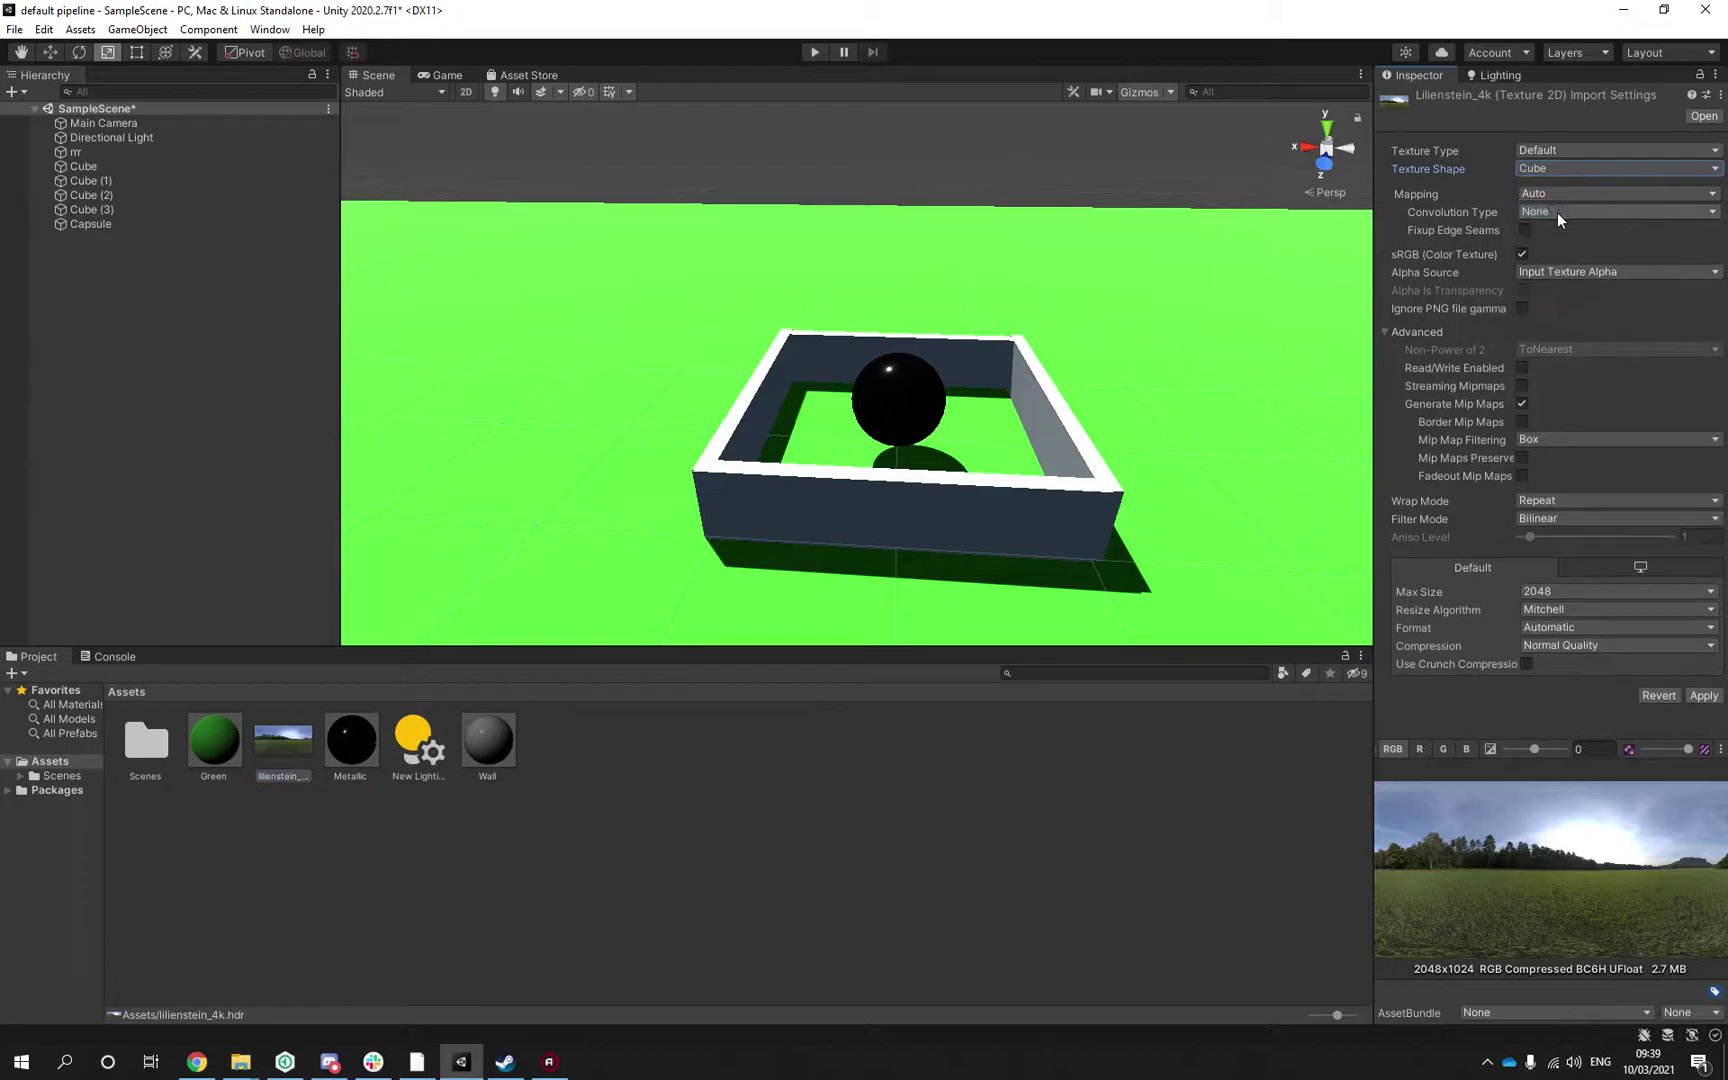
{"action": "left_click", "coordinate": [1560, 193]}
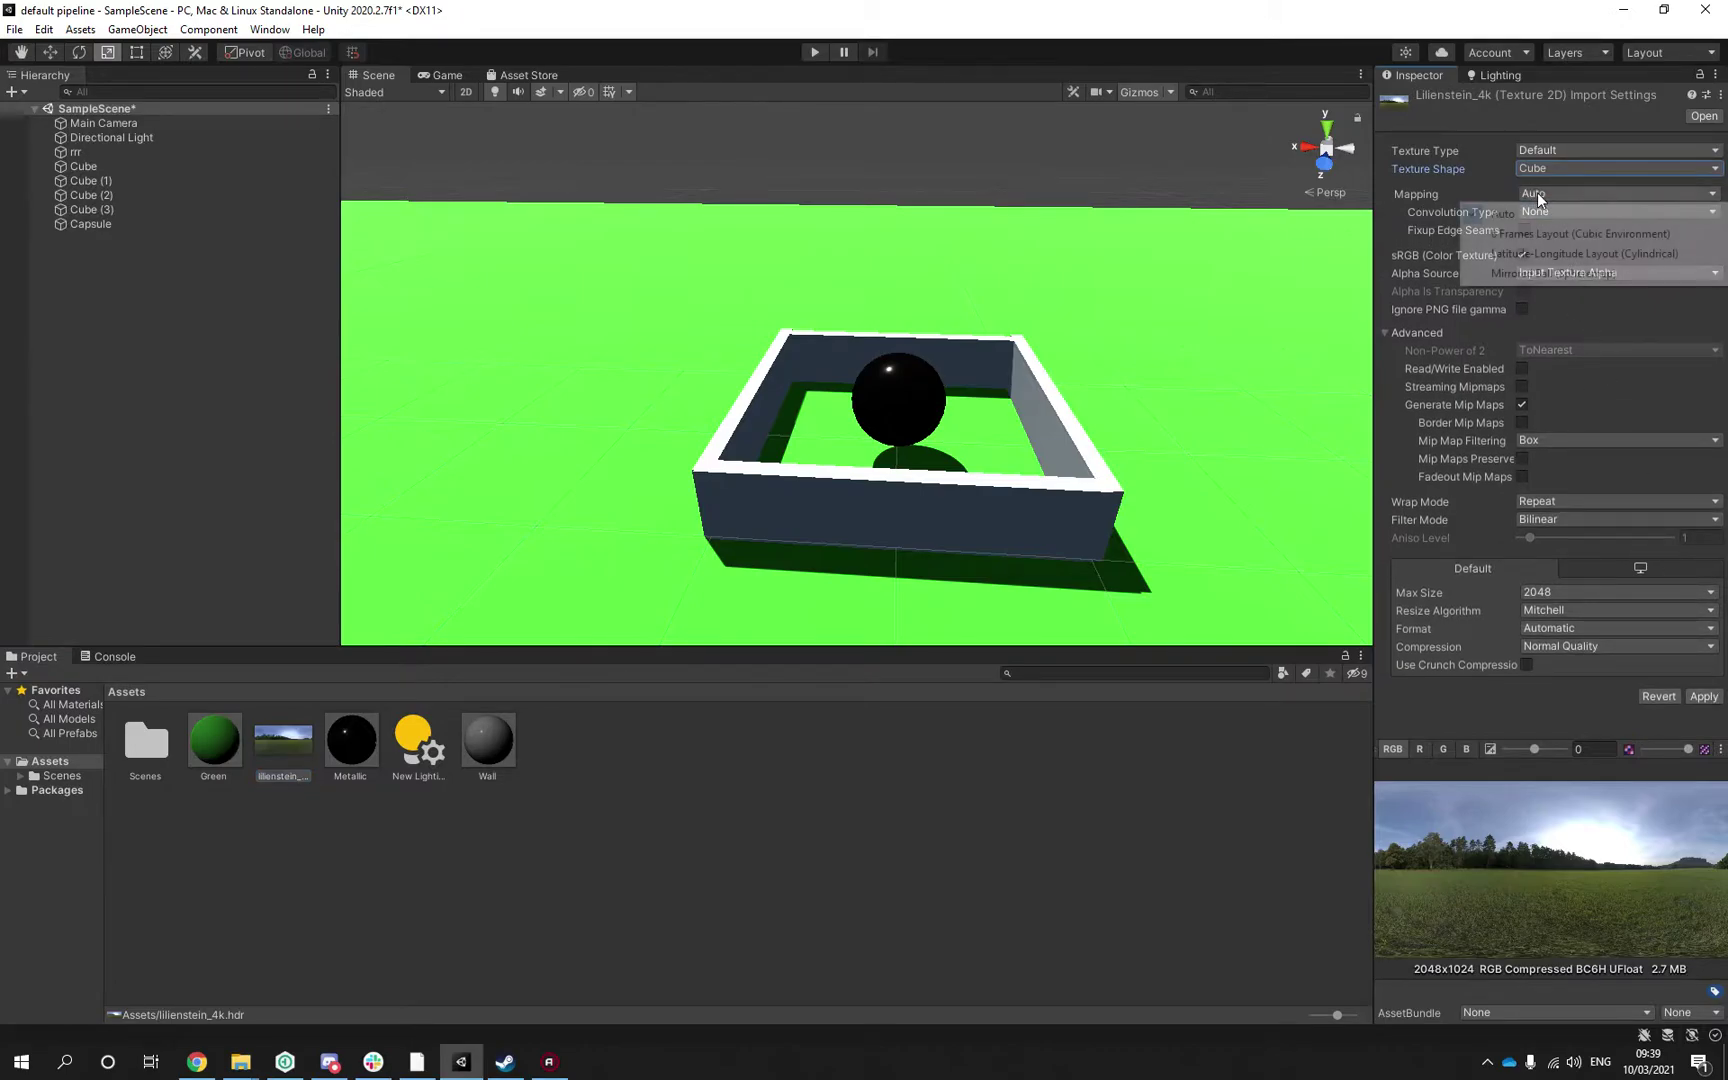
{"action": "left_click", "coordinate": [1590, 214]}
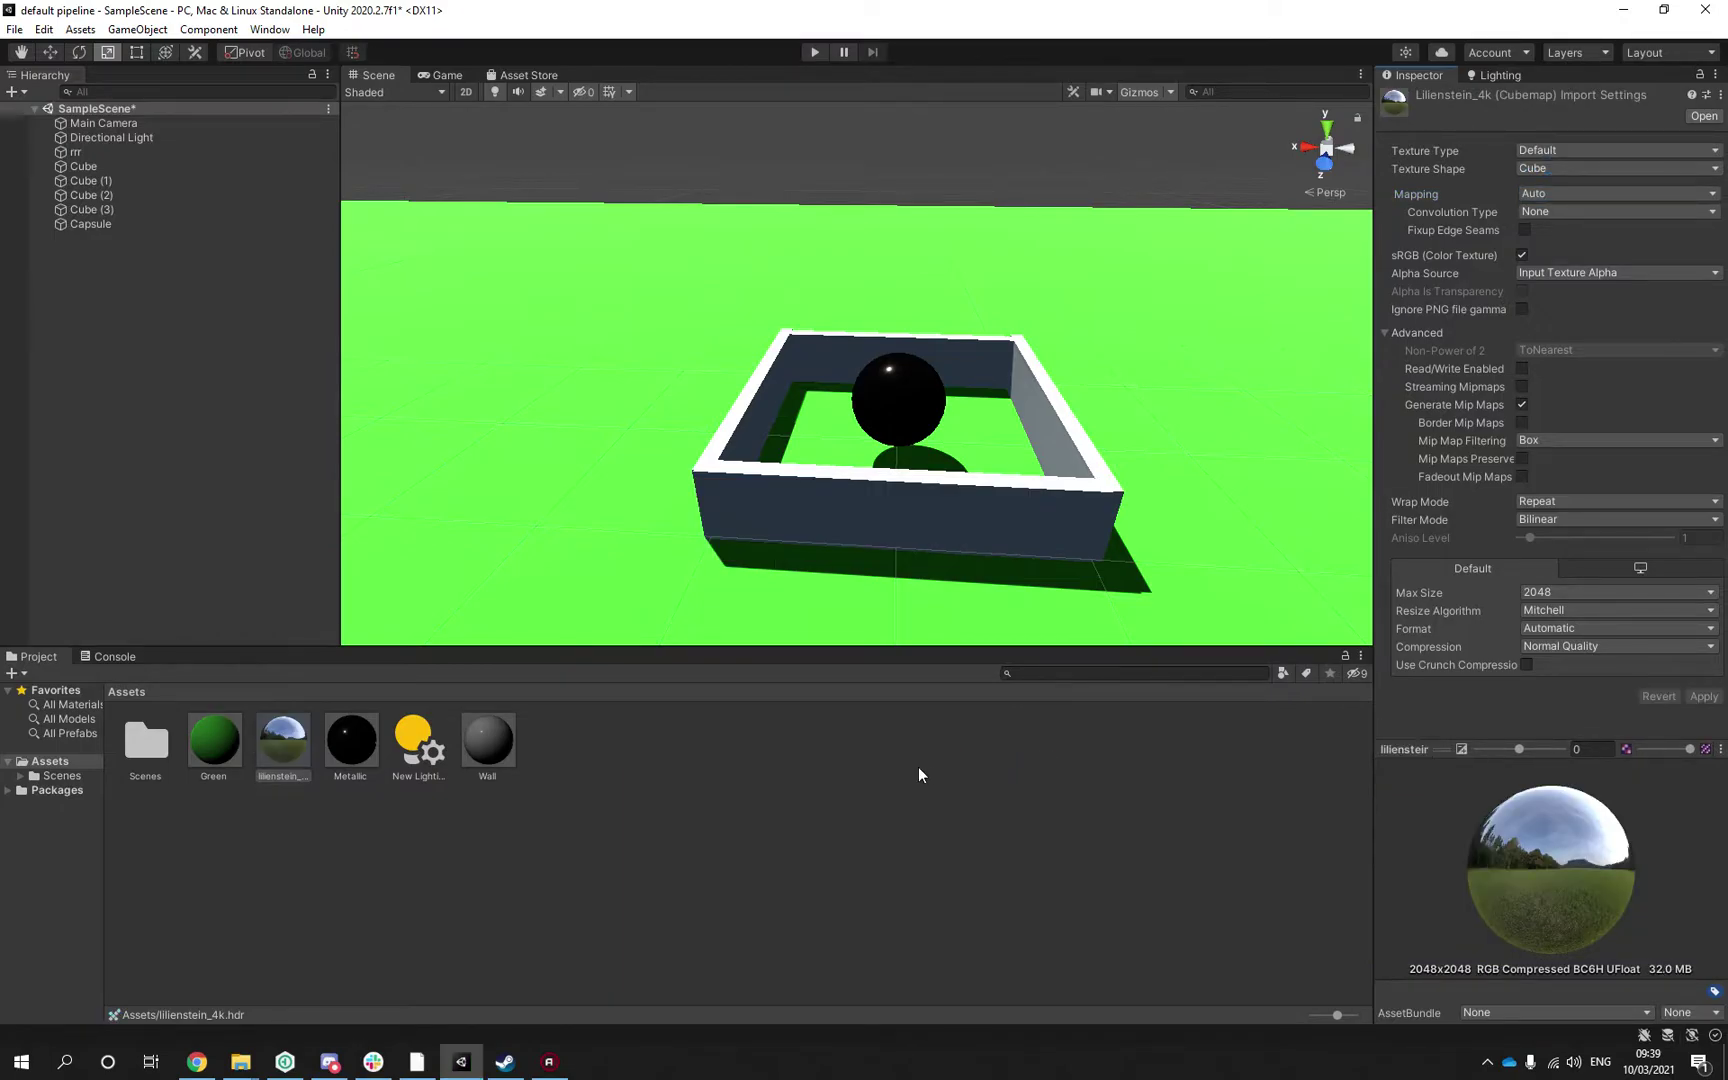
Duplicate the Wall material and name the copy 'Skybox 2'
{"action": "left_click", "coordinate": [560, 842]}
{"action": "left_click", "coordinate": [481, 736]}
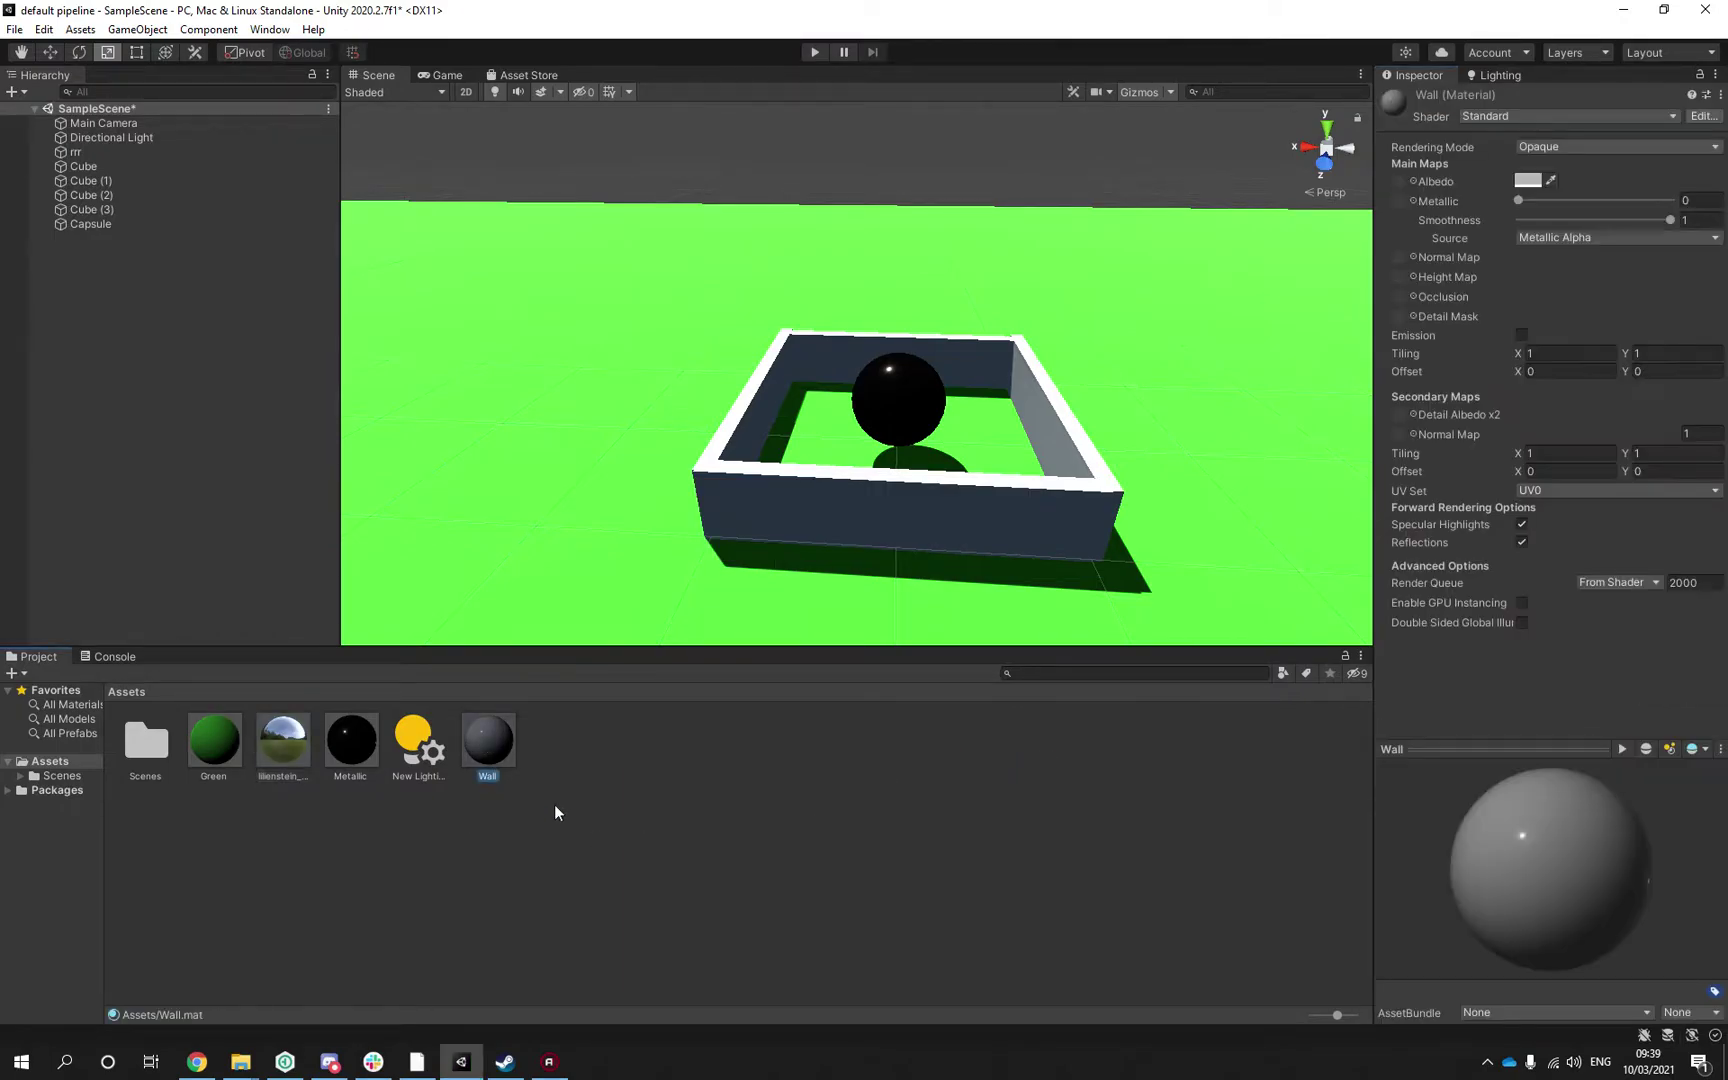
{"action": "key", "text": "ctrl+d"}
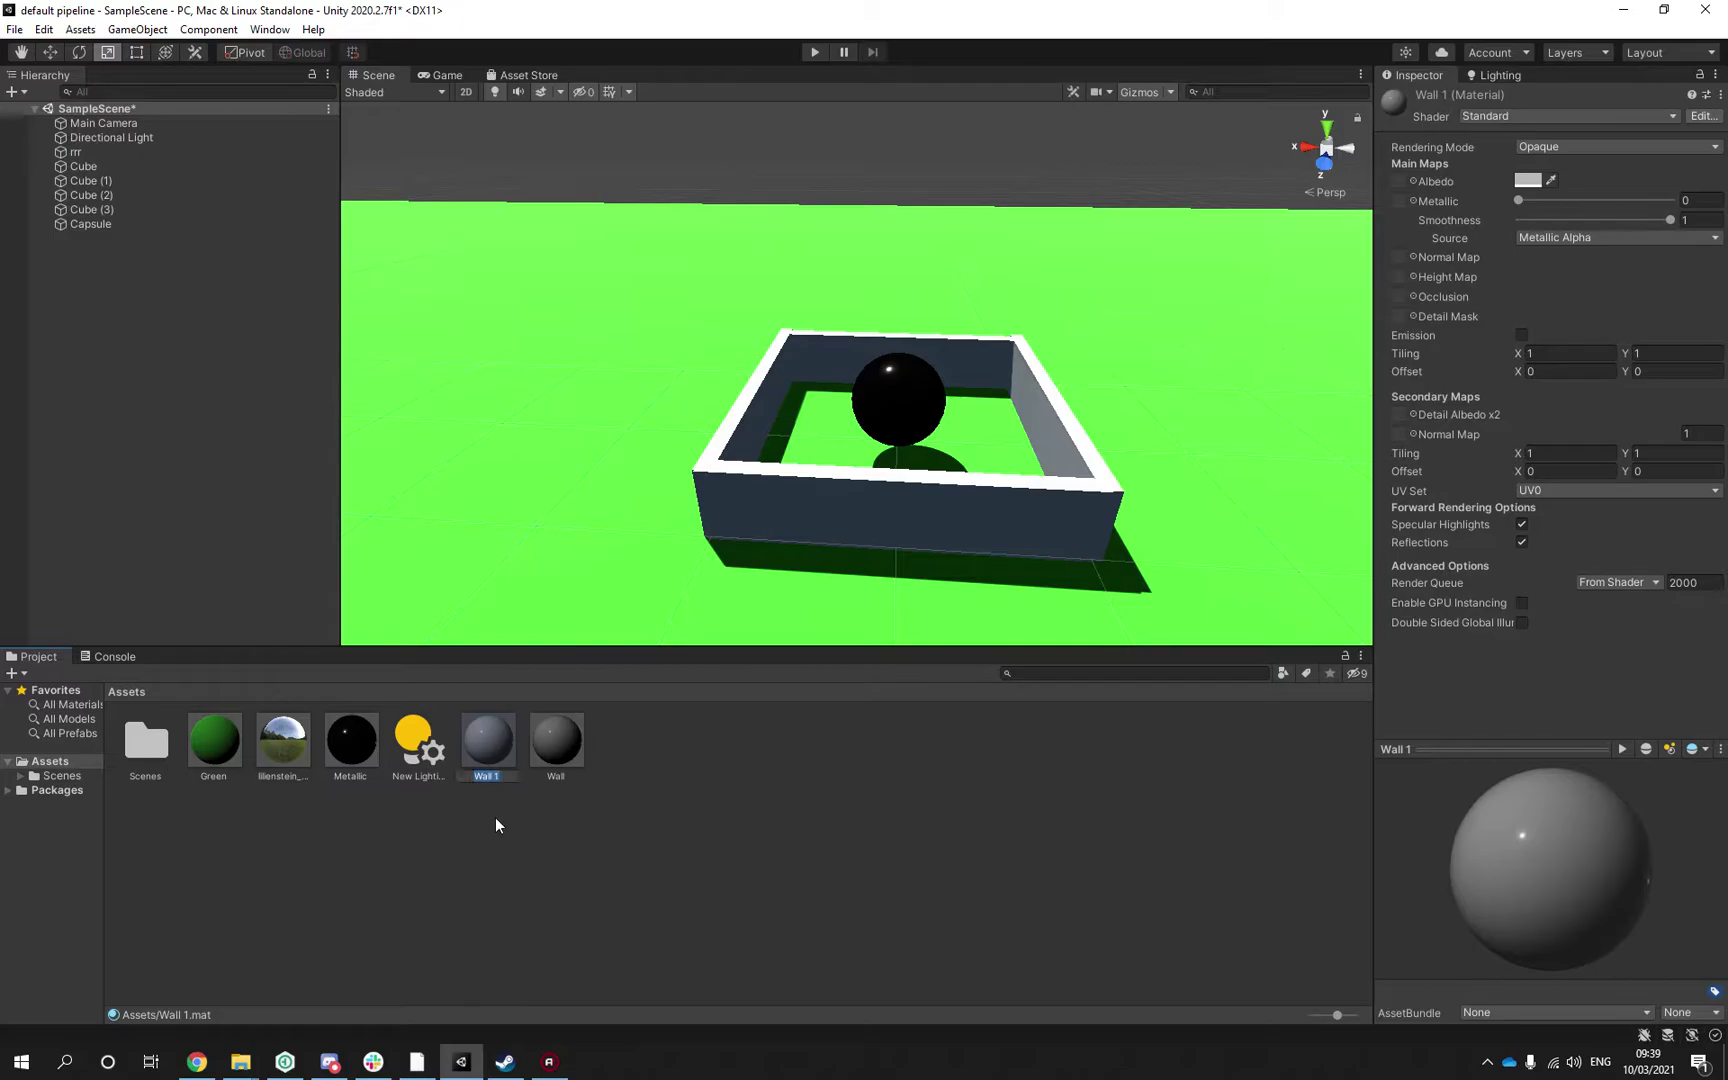
{"action": "type", "text": "Skybox 2"}
{"action": "key", "text": "Return"}
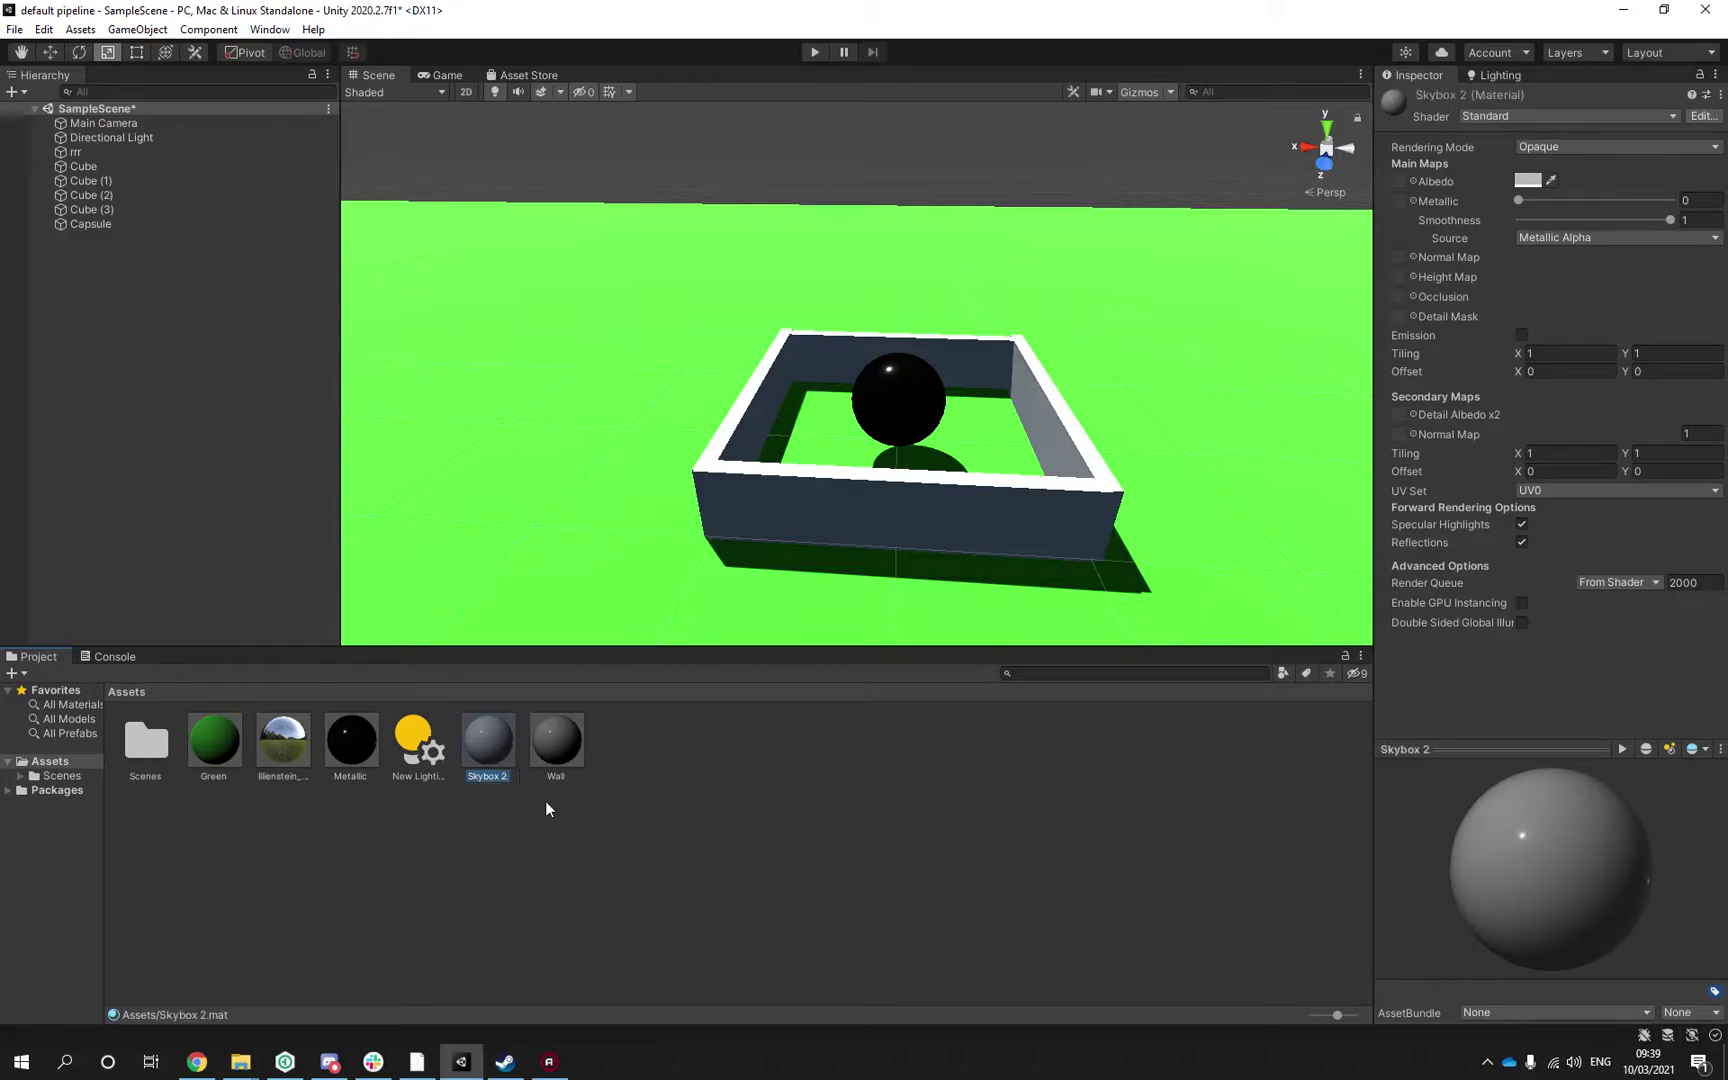
Switch the Skybox 2 shader to Skybox/Cubemap
{"action": "left_click", "coordinate": [1495, 115]}
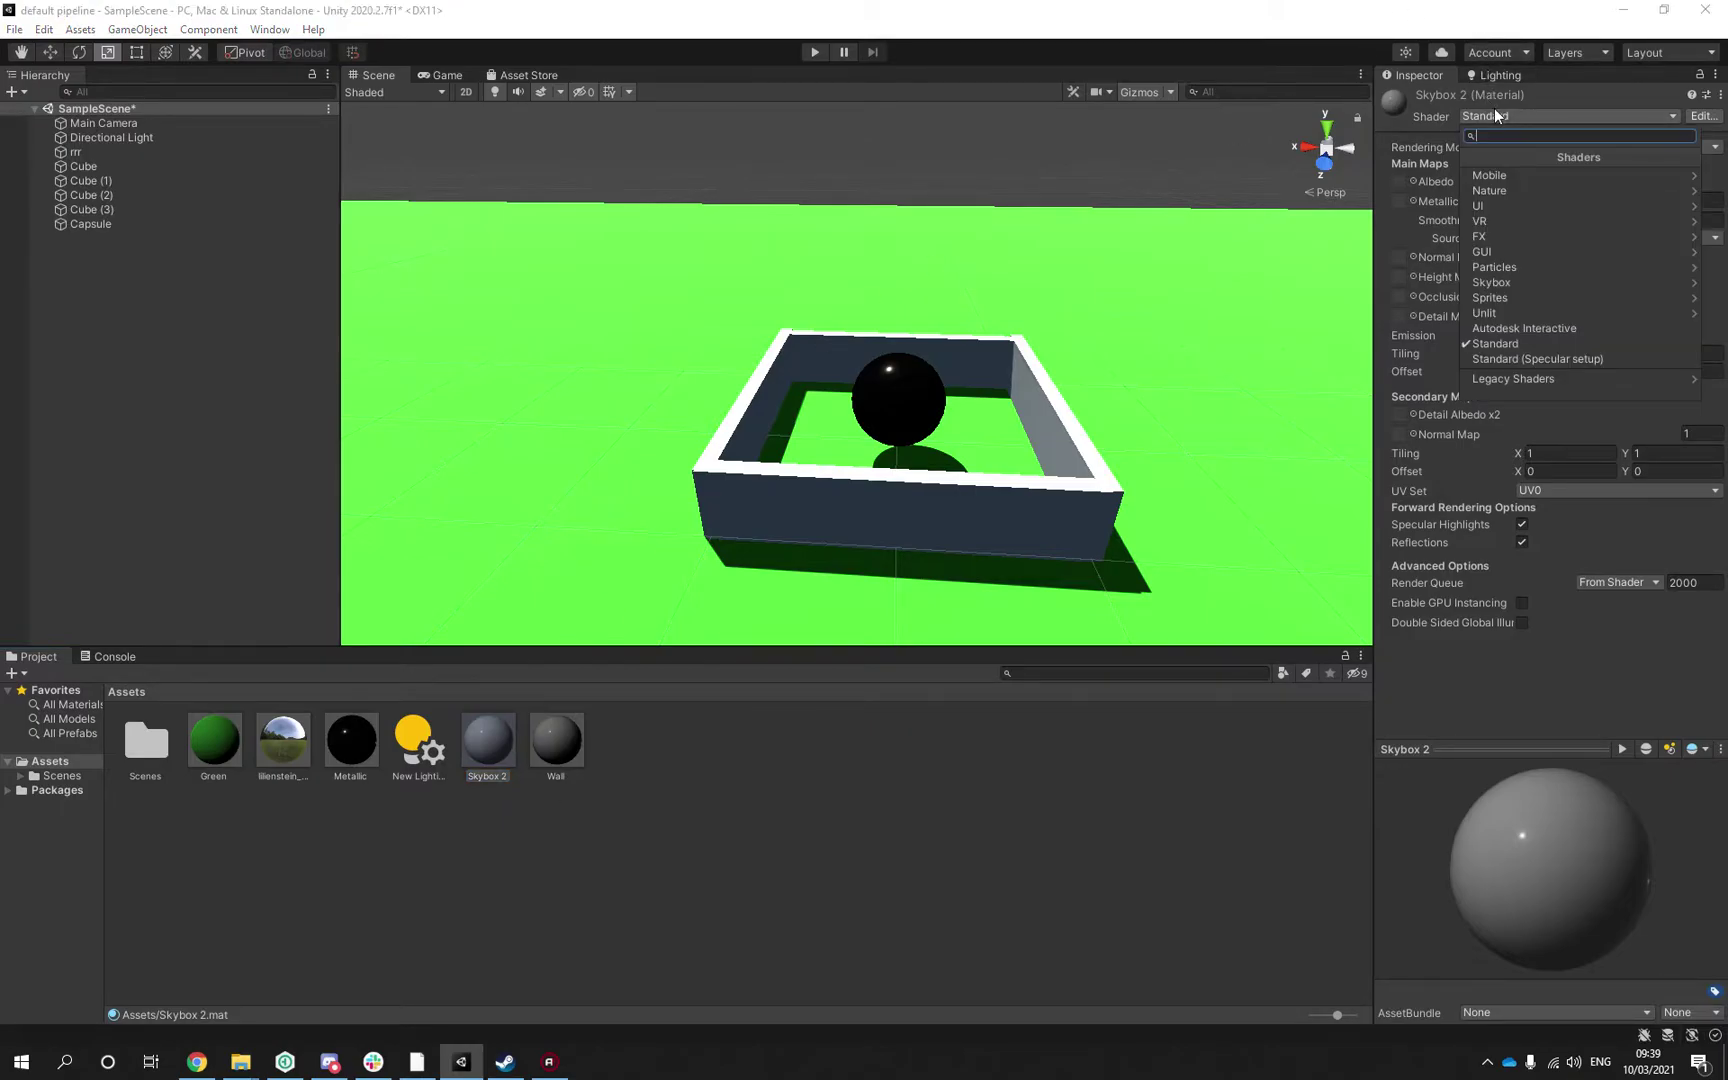
{"action": "left_click", "coordinate": [1530, 282]}
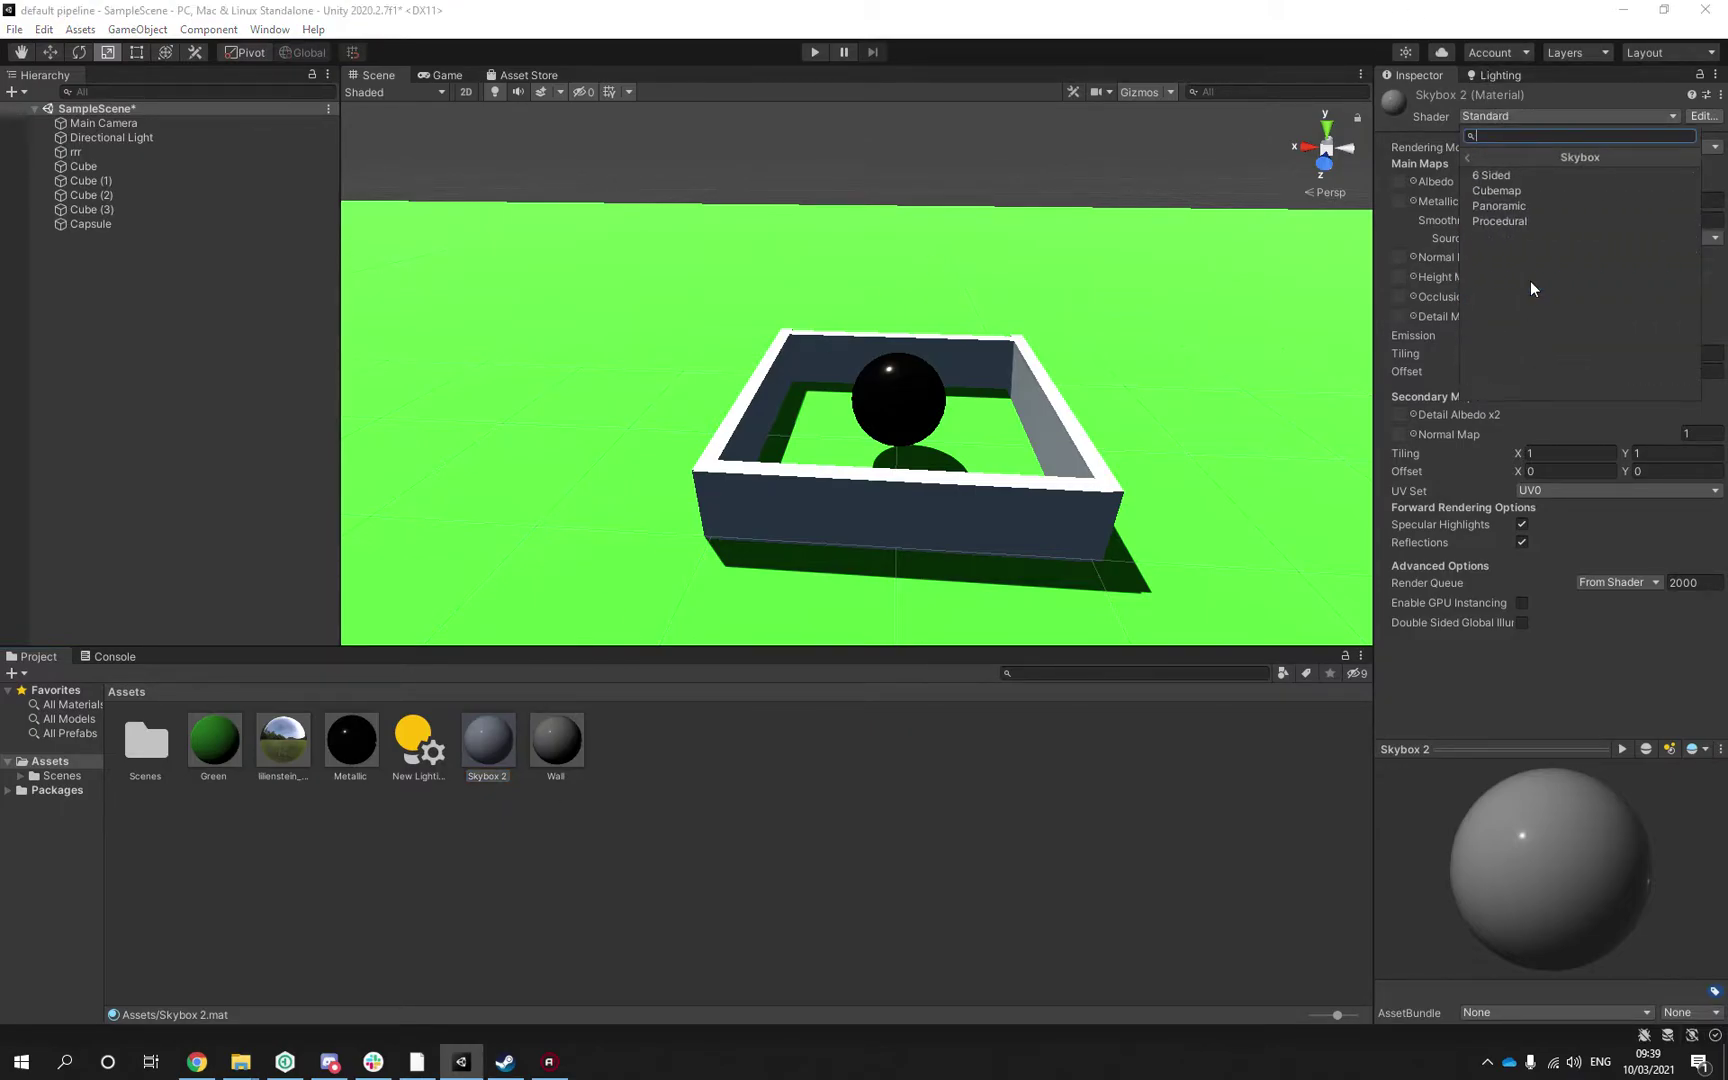
{"action": "left_click", "coordinate": [1535, 194]}
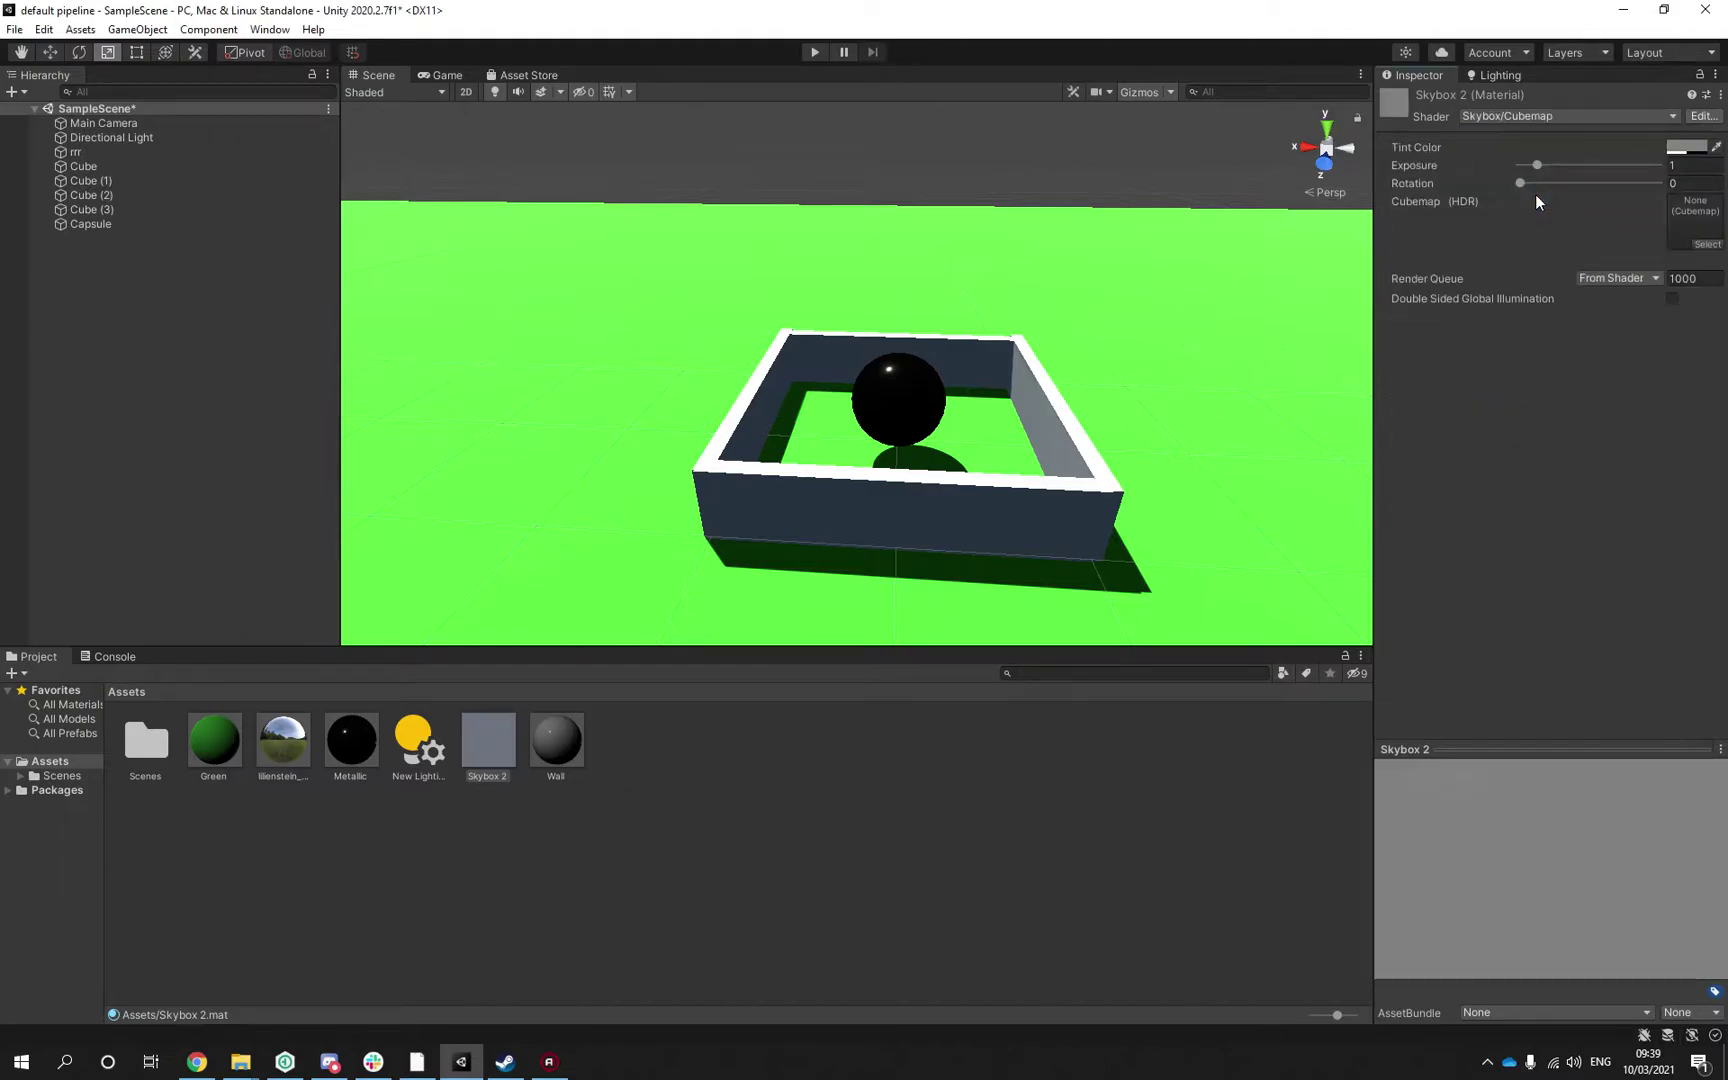
{"action": "left_click", "coordinate": [1512, 113]}
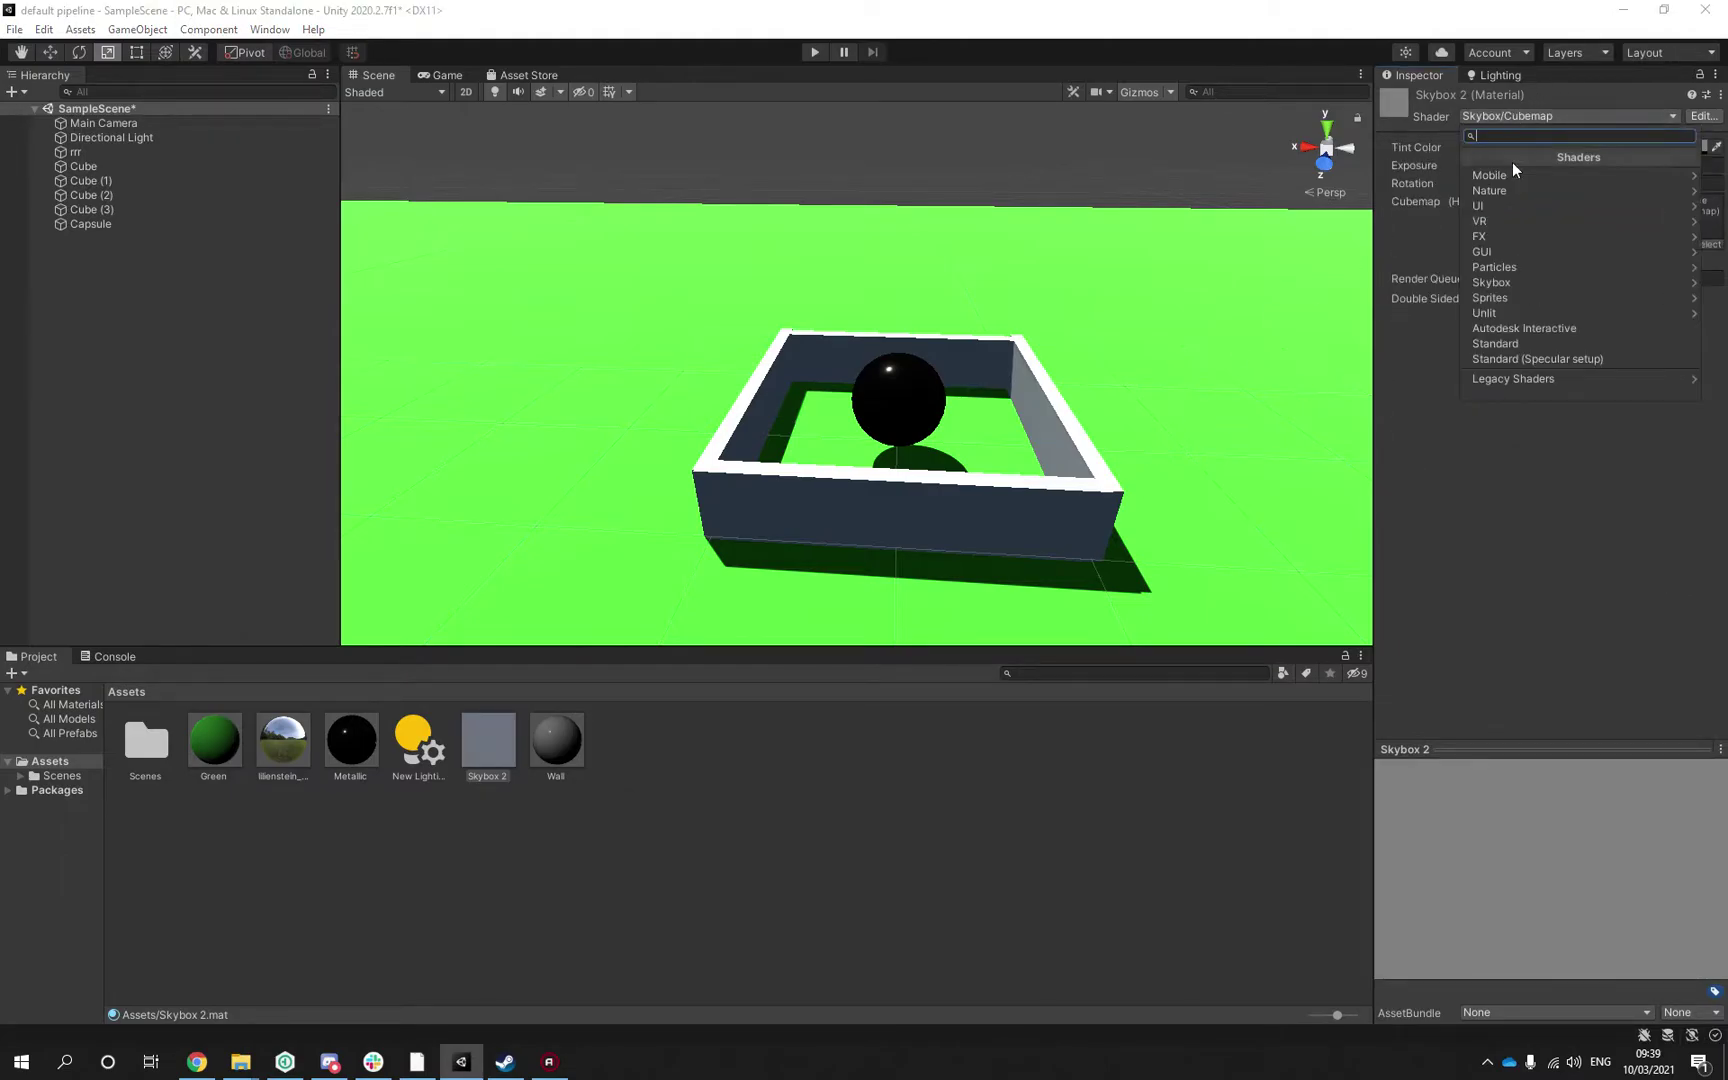
{"action": "left_click", "coordinate": [535, 840]}
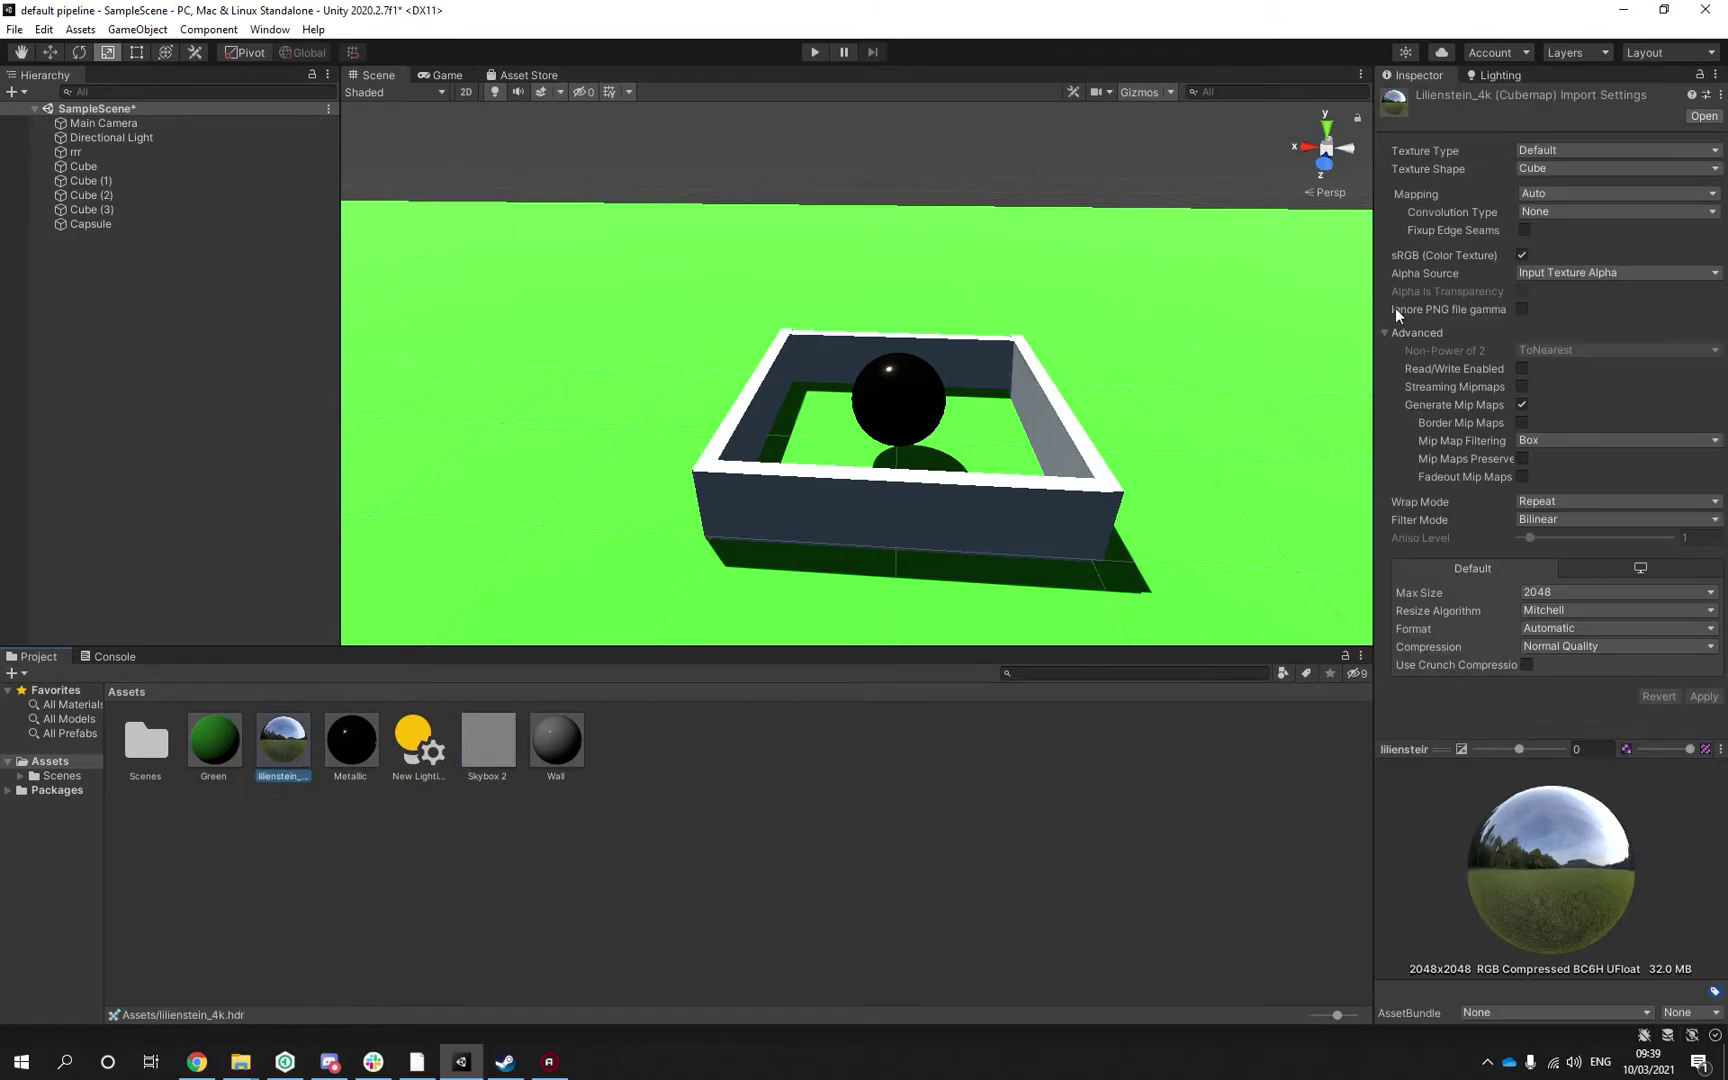
Assign the lilienstein_4k cubemap to Skybox 2's Cubemap slot and preview it
{"action": "left_click", "coordinate": [1559, 192]}
{"action": "left_click", "coordinate": [566, 820]}
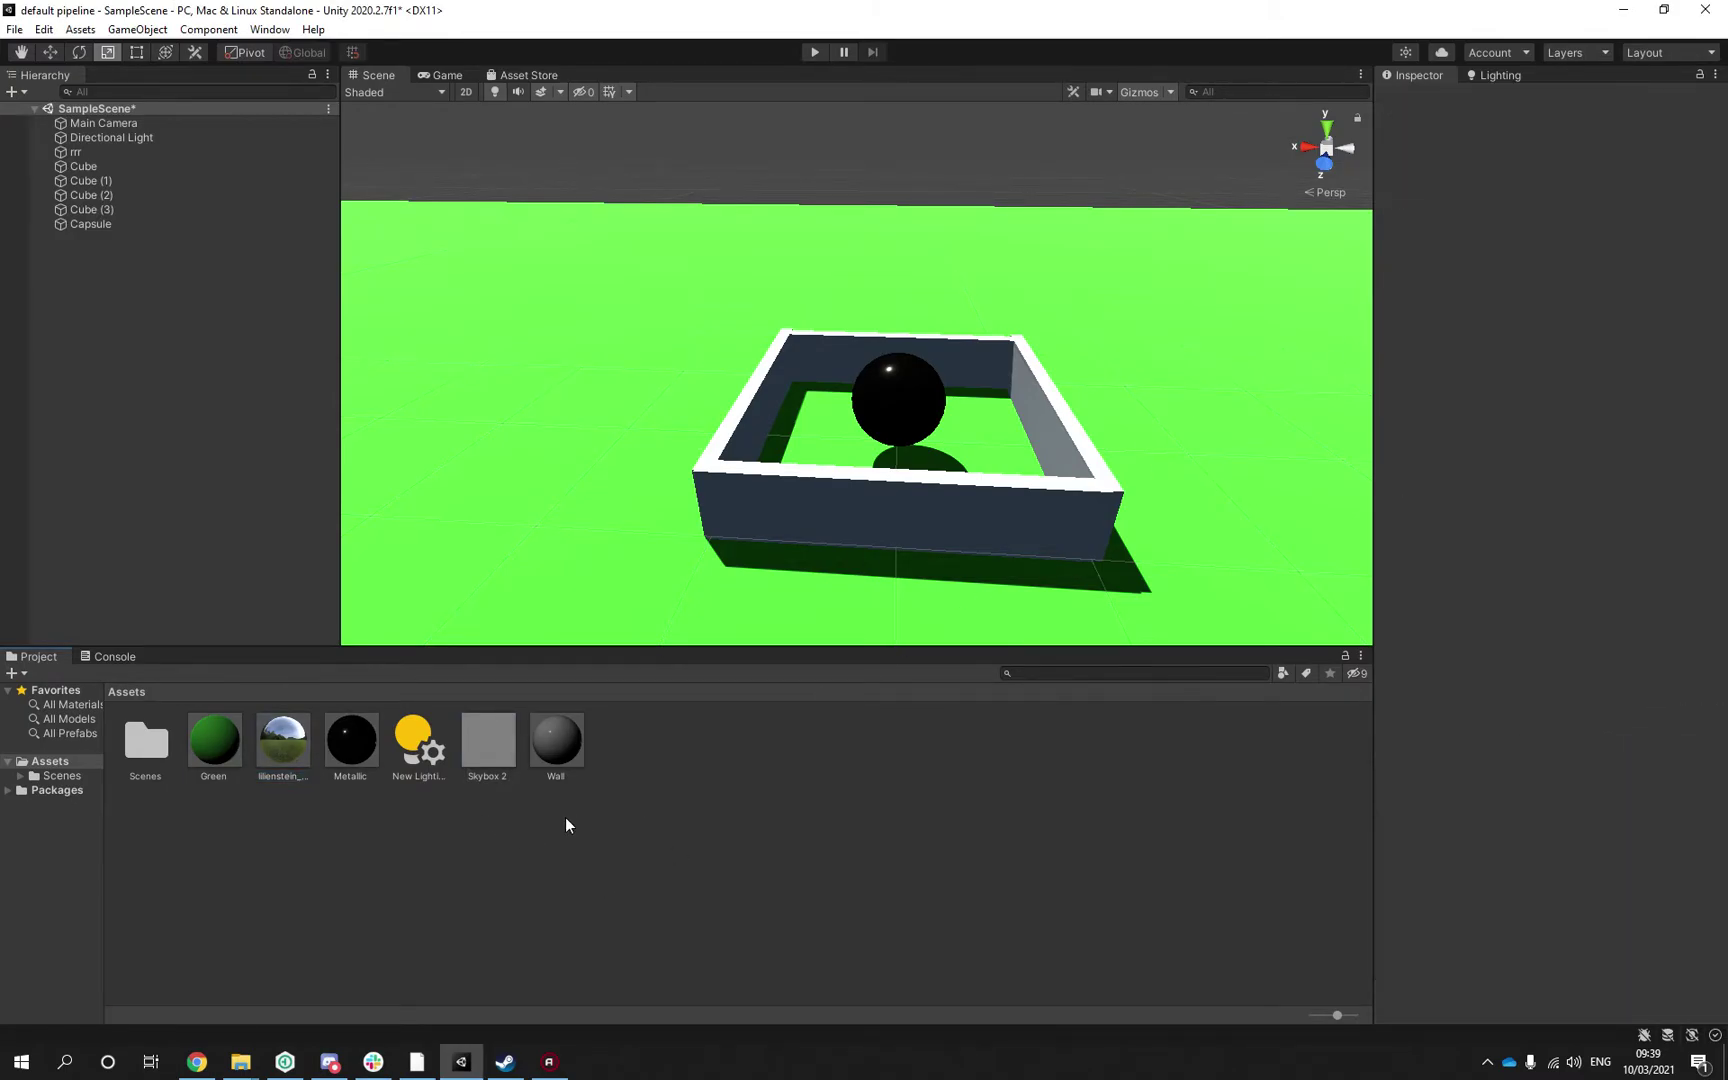
{"action": "left_click", "coordinate": [505, 742]}
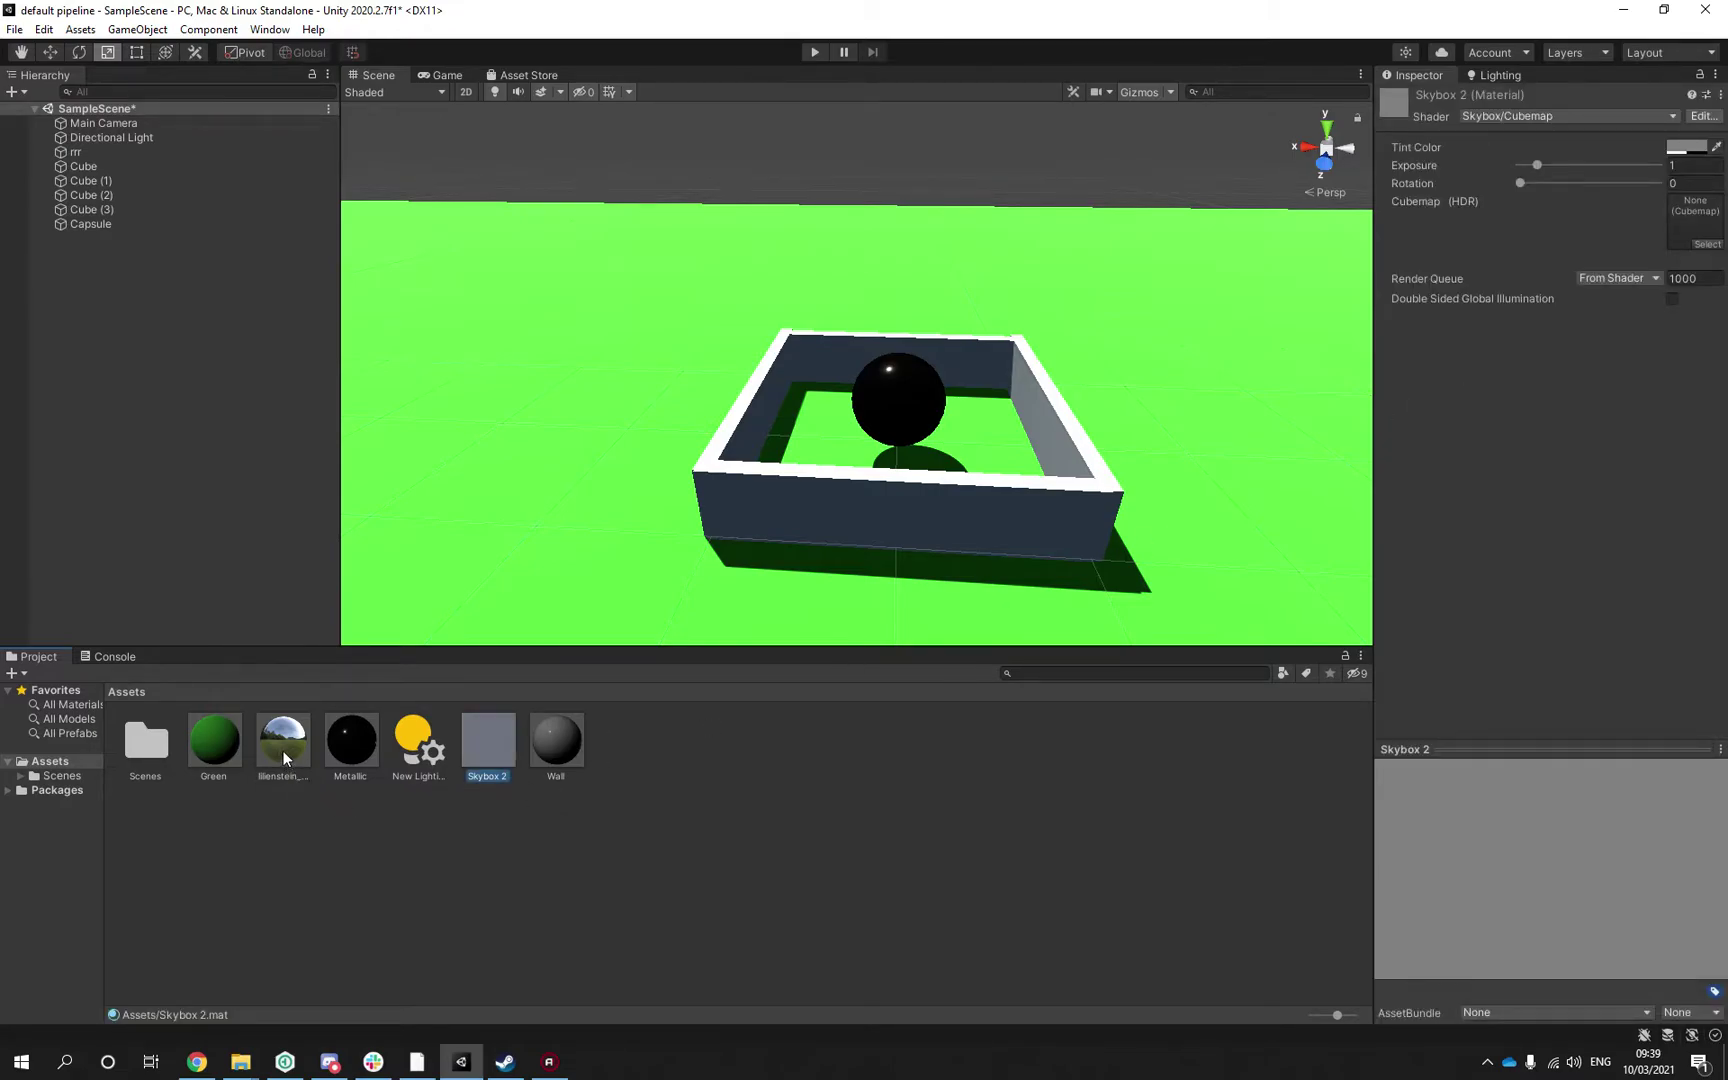
{"action": "left_click_drag", "start_coordinate": [284, 748], "coordinate": [1700, 216]}
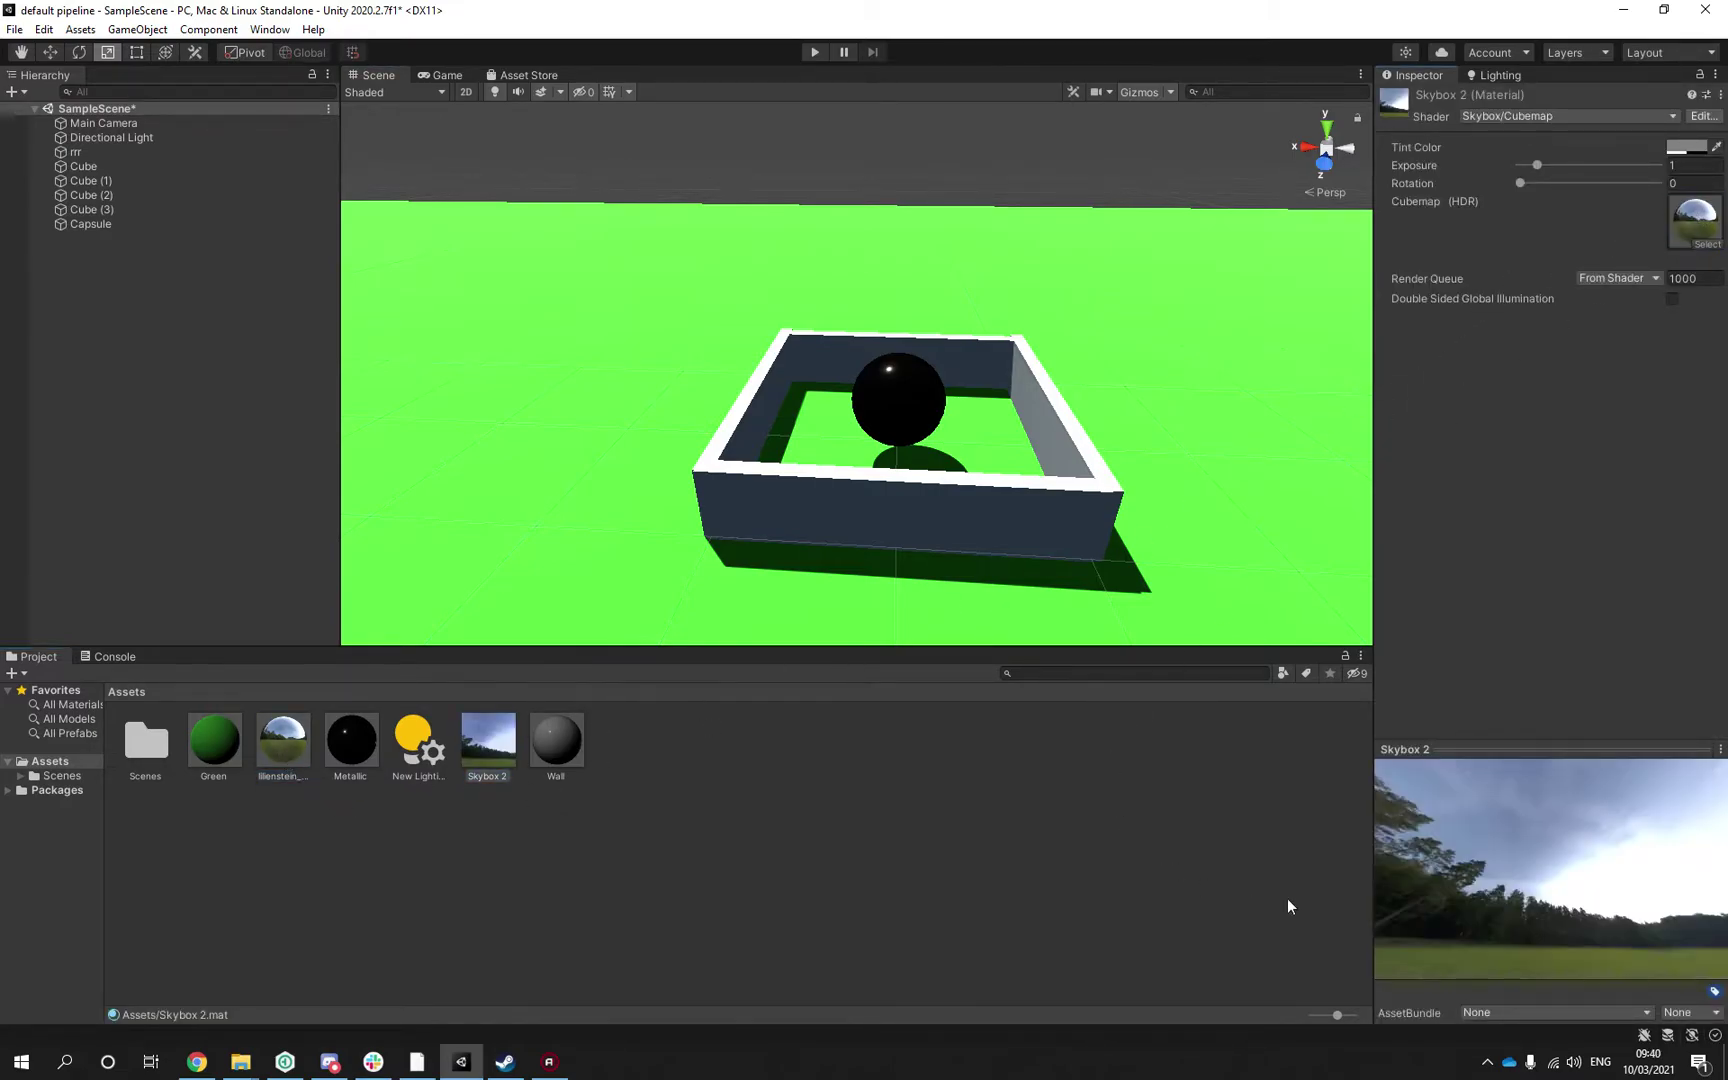
{"action": "left_click_drag", "start_coordinate": [1547, 871], "coordinate": [200, 760]}
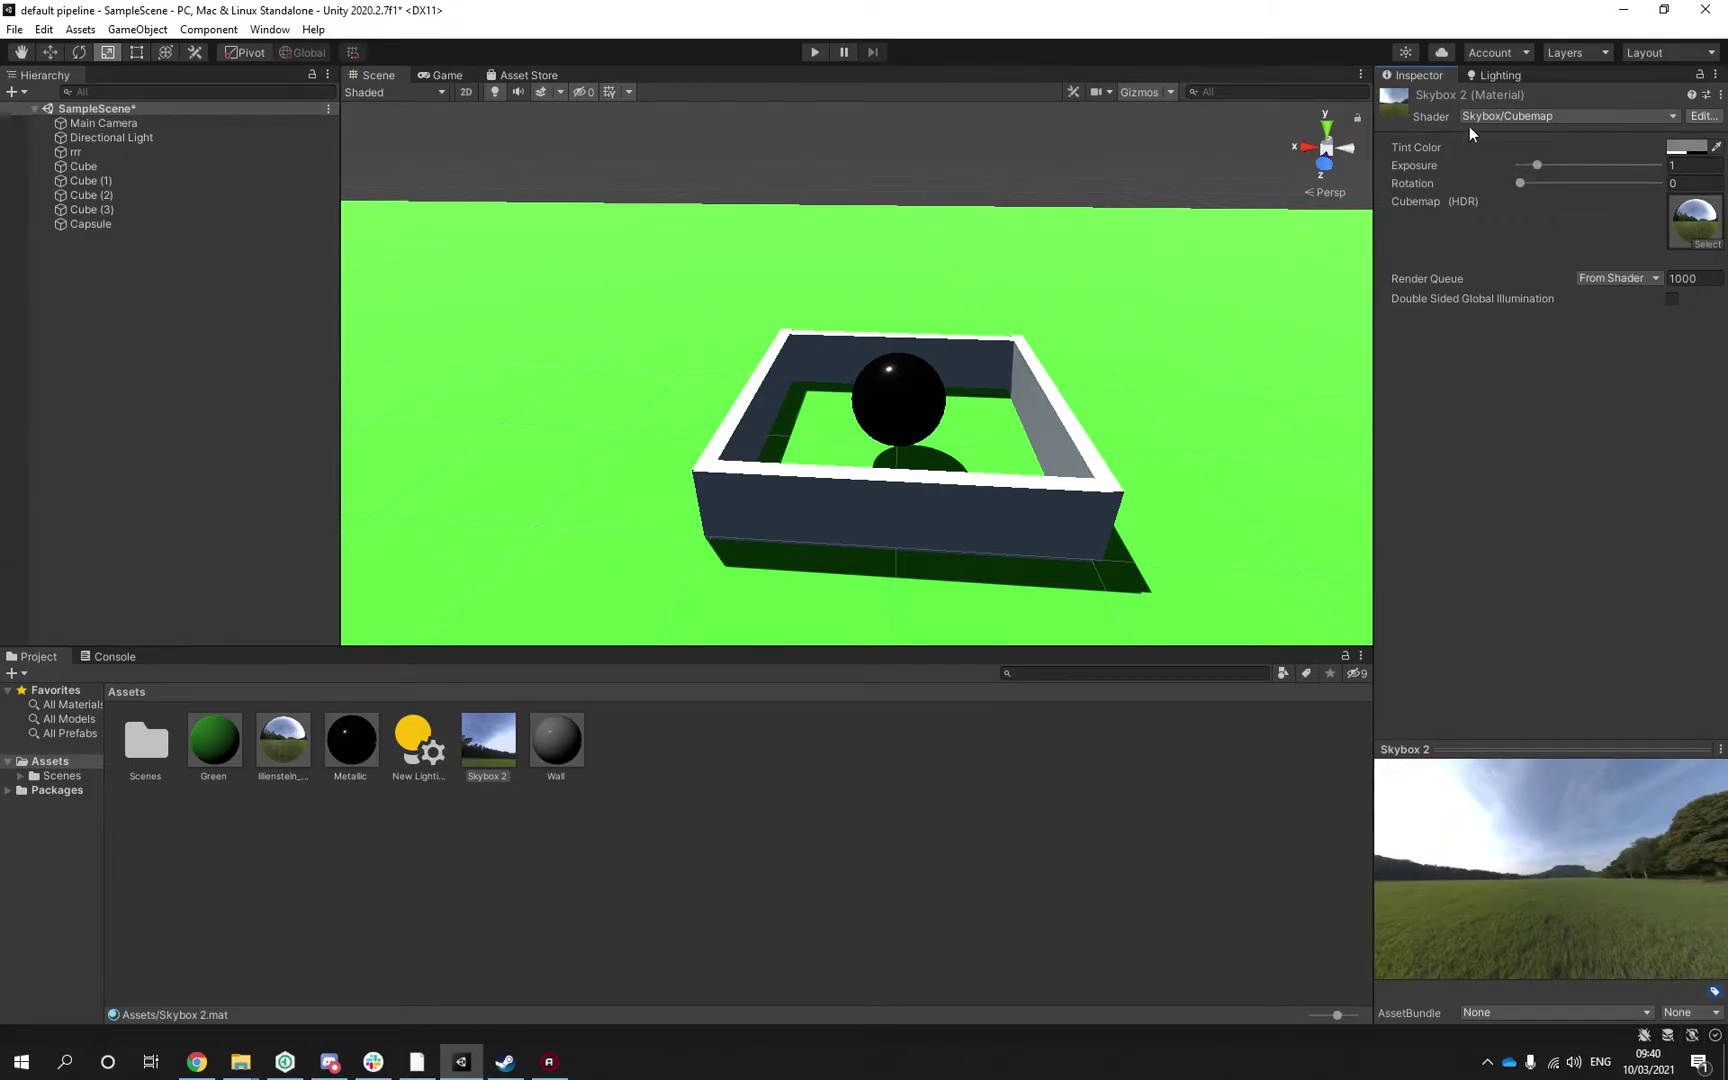
Set Skybox 2 as the scene's skybox material in the Lighting Environment settings
{"action": "left_click", "coordinate": [1492, 75]}
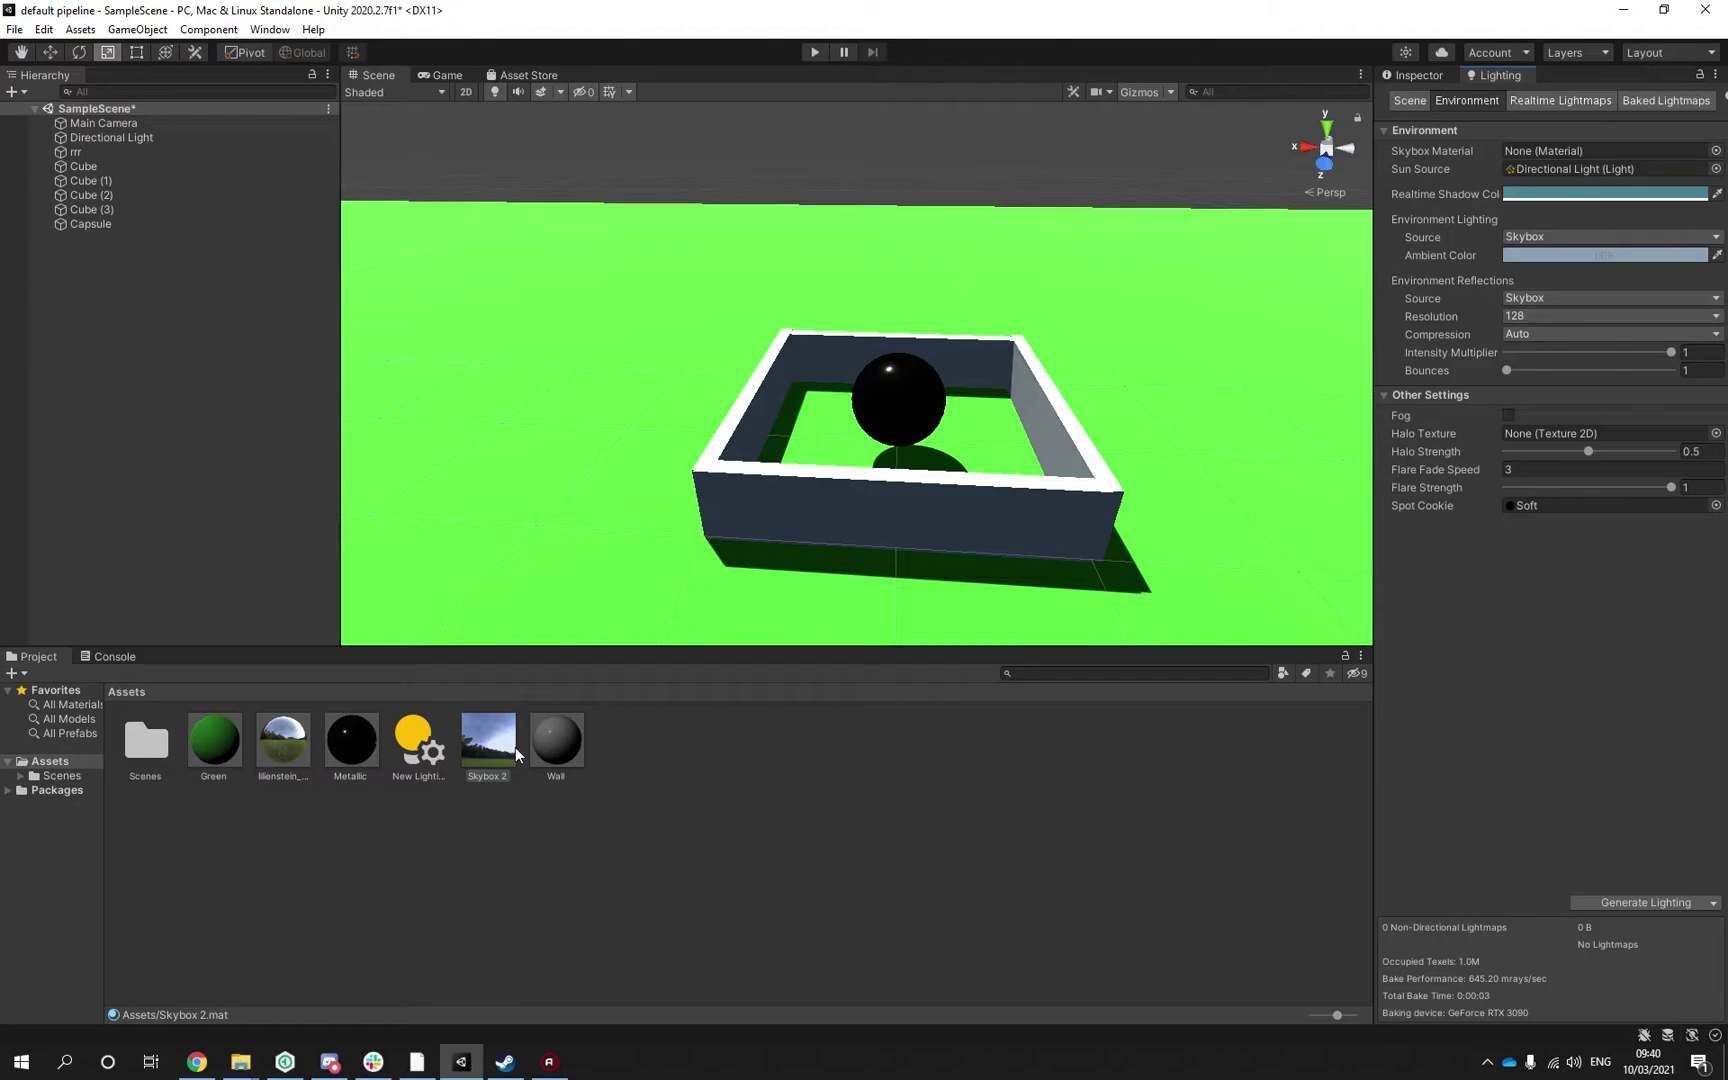
{"action": "left_click_drag", "start_coordinate": [514, 747], "coordinate": [1556, 152]}
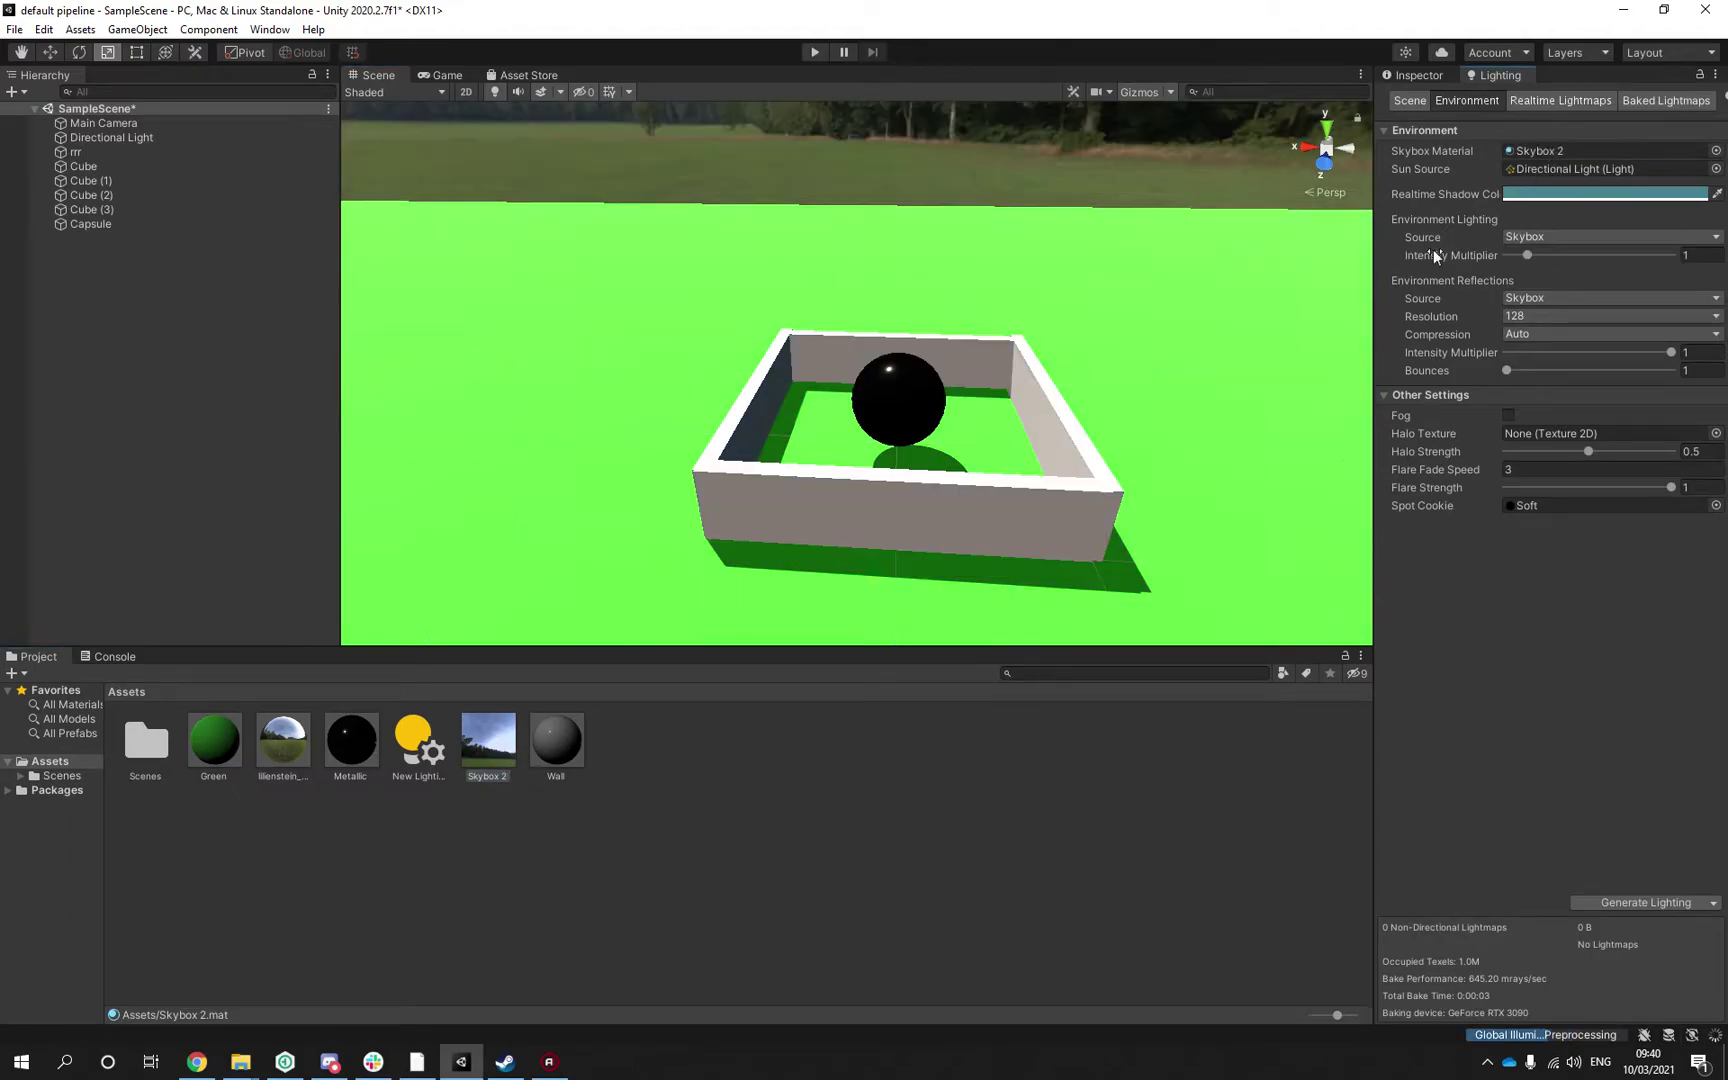
{"action": "mouse_move", "coordinate": [886, 362]}
{"action": "right_mouse_down"}
{"action": "mouse_move", "coordinate": [926, 301]}
{"action": "mouse_move", "coordinate": [906, 339]}
{"action": "mouse_move", "coordinate": [917, 368]}
{"action": "right_mouse_up"}
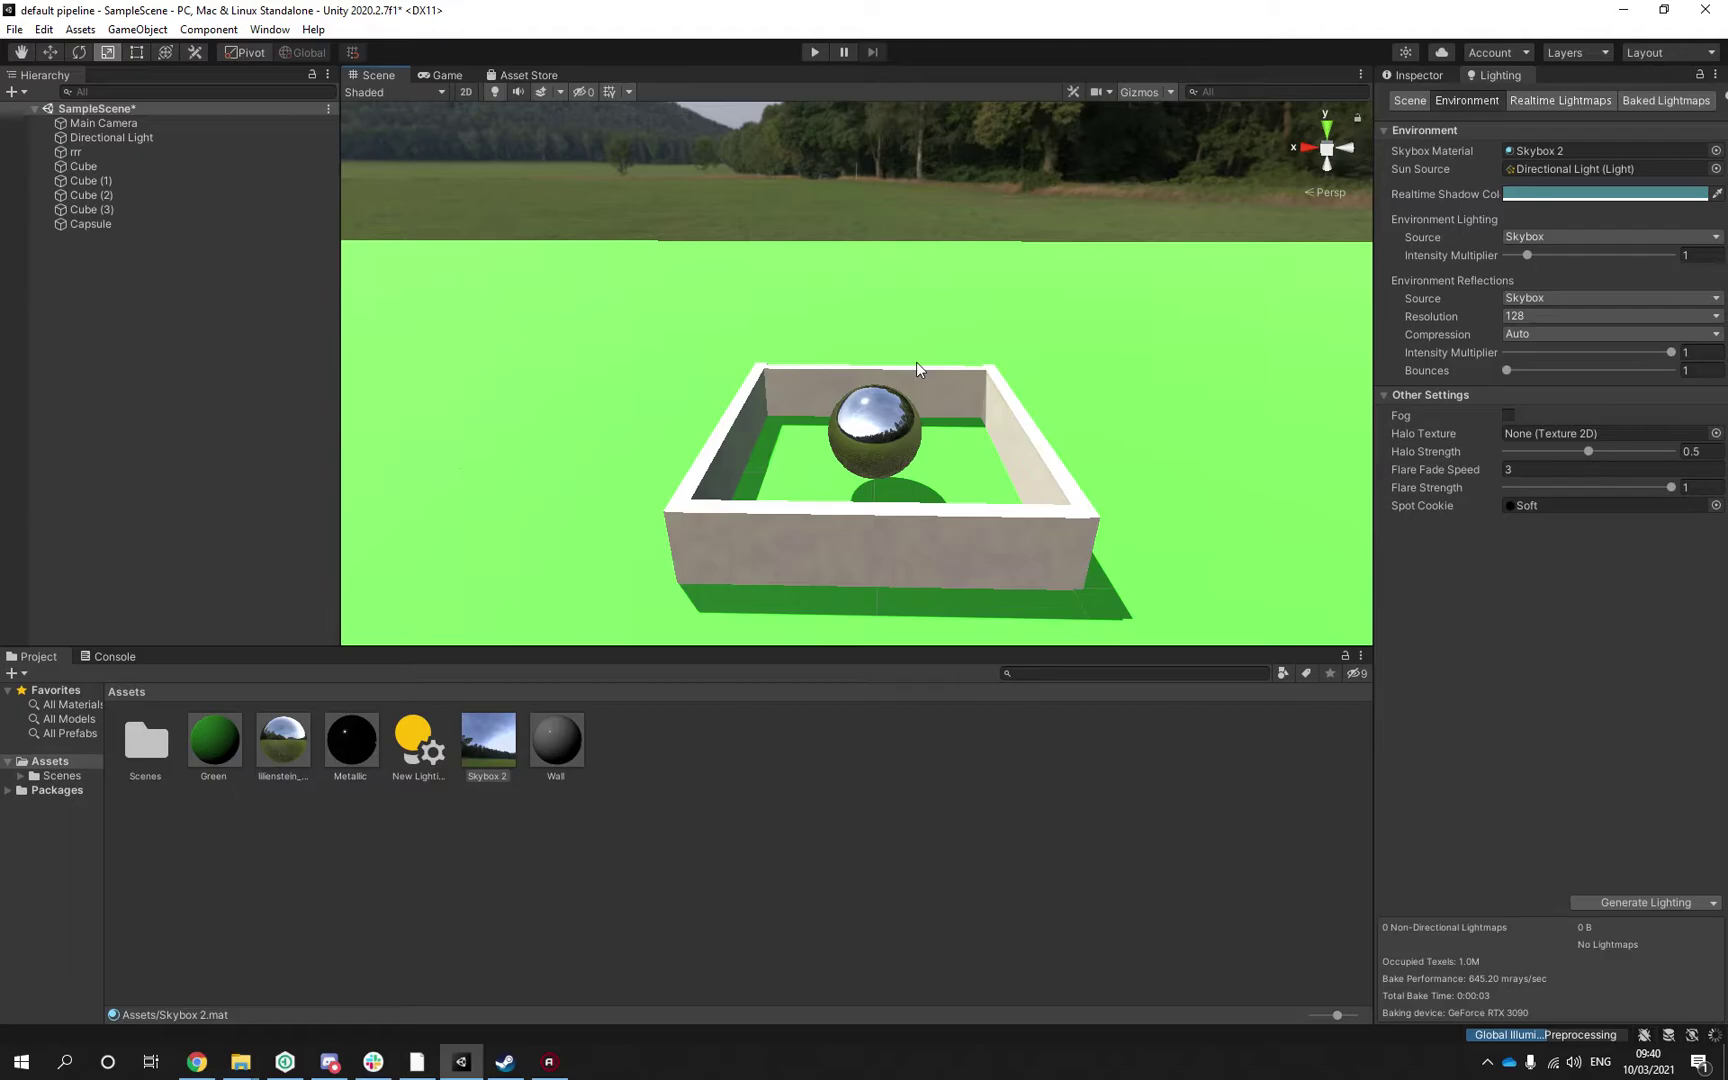
Choose 512 for Environment Reflections resolution, generate lighting, and inspect the sphere
{"action": "left_click", "coordinate": [1558, 316]}
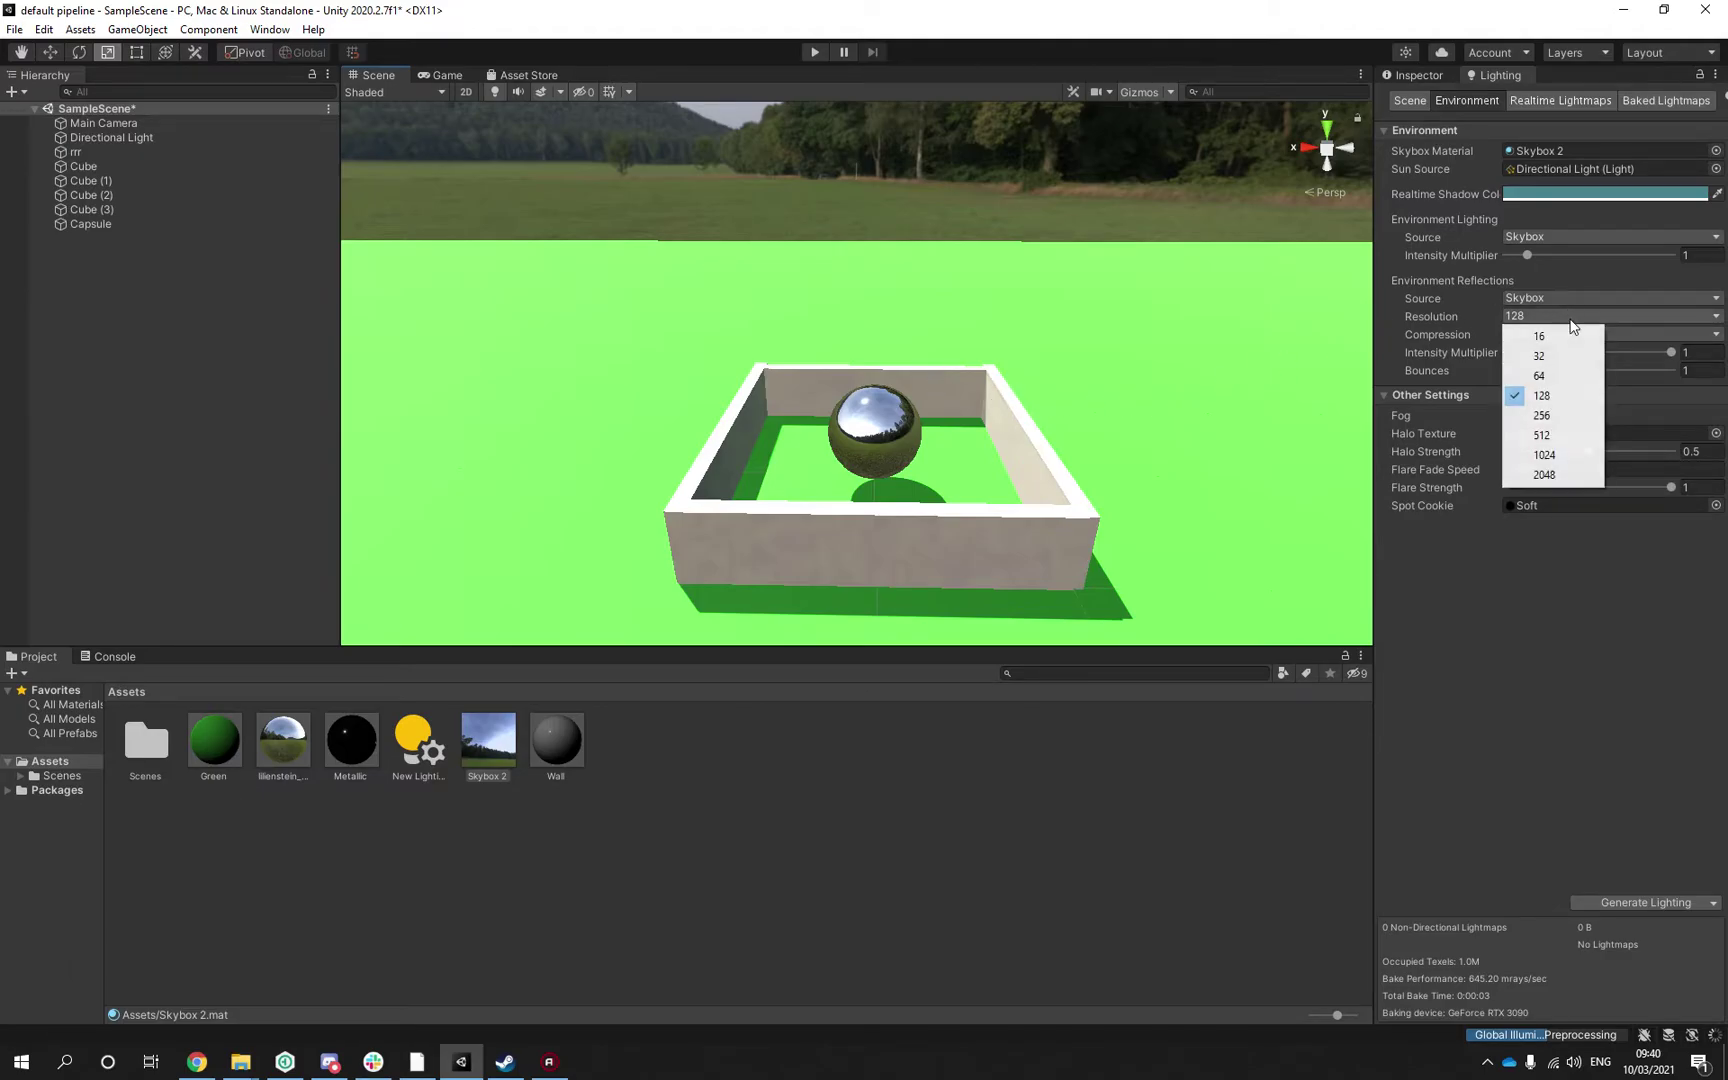
{"action": "left_click", "coordinate": [1558, 434]}
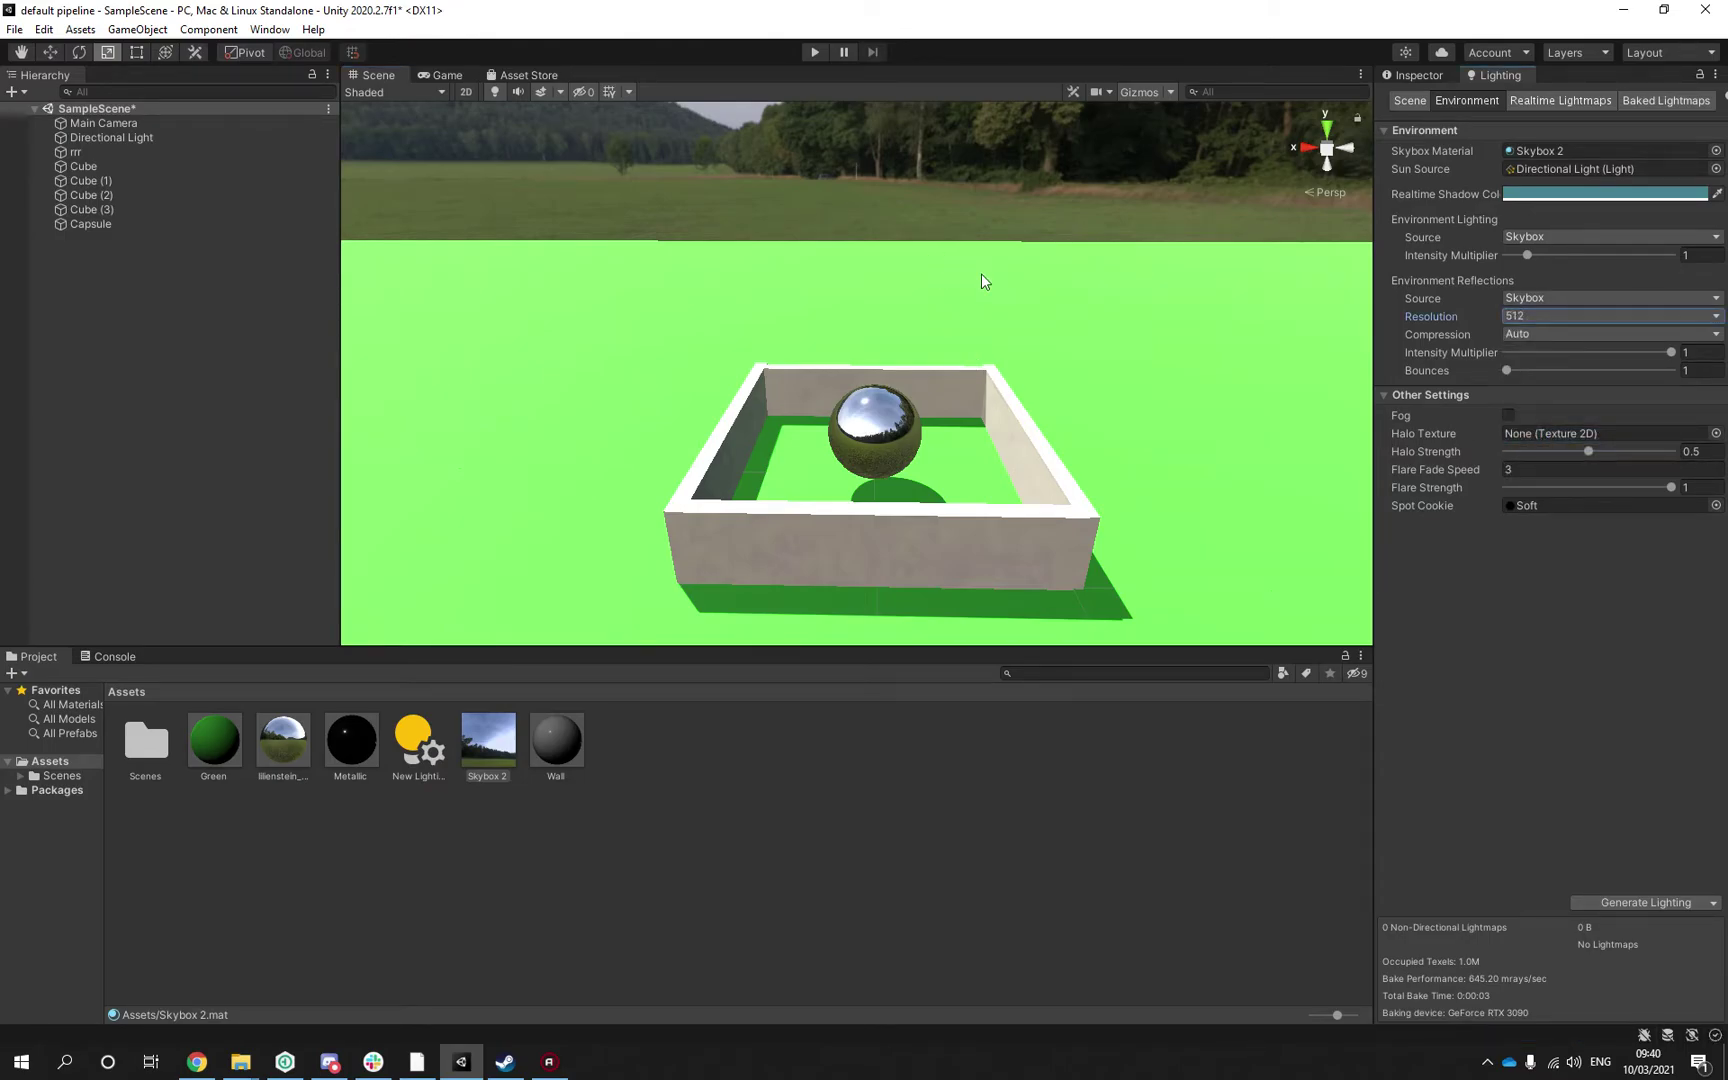
{"action": "left_click", "coordinate": [1679, 905]}
{"action": "scroll", "coordinate": [980, 570], "scroll_direction": "up", "scroll_amount": 3, "text": "alt"}
{"action": "scroll", "coordinate": [986, 568], "scroll_direction": "up", "scroll_amount": 5, "text": "alt"}
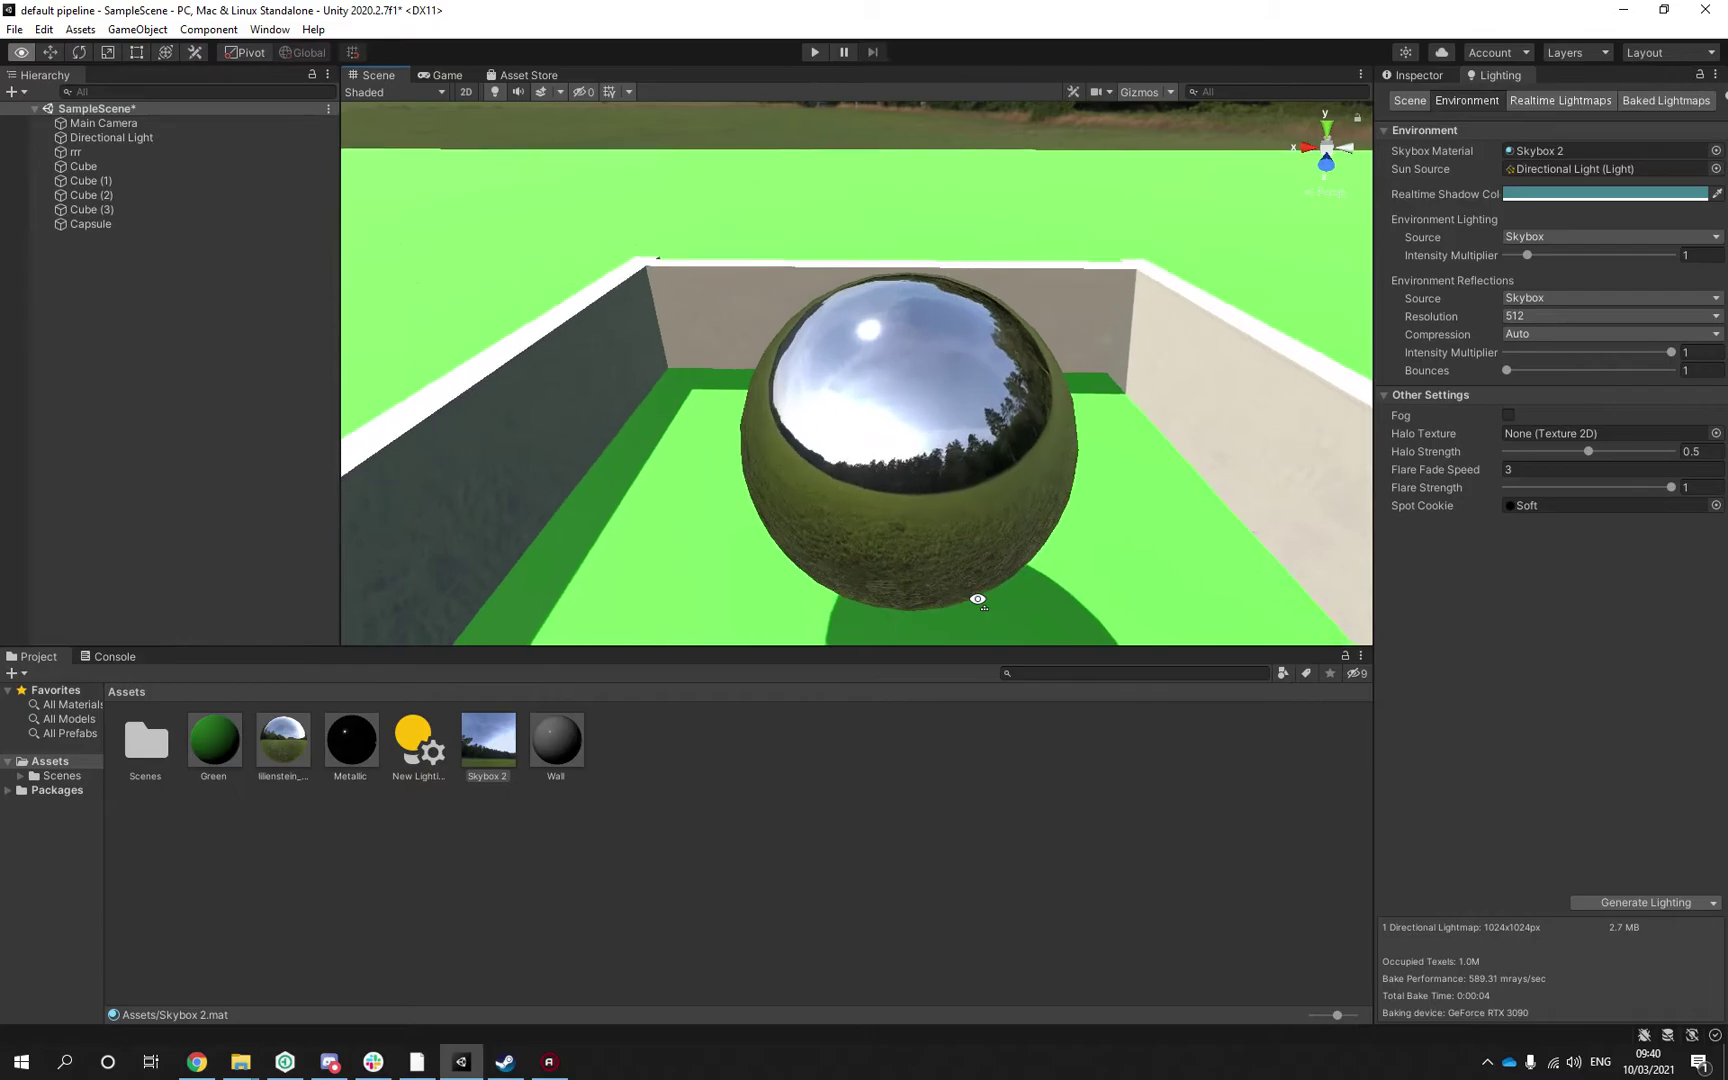
{"action": "left_click_drag", "start_coordinate": [978, 598], "coordinate": [1071, 532], "text": "alt"}
{"action": "scroll", "coordinate": [1071, 532], "scroll_direction": "down", "scroll_amount": 8, "text": "alt"}
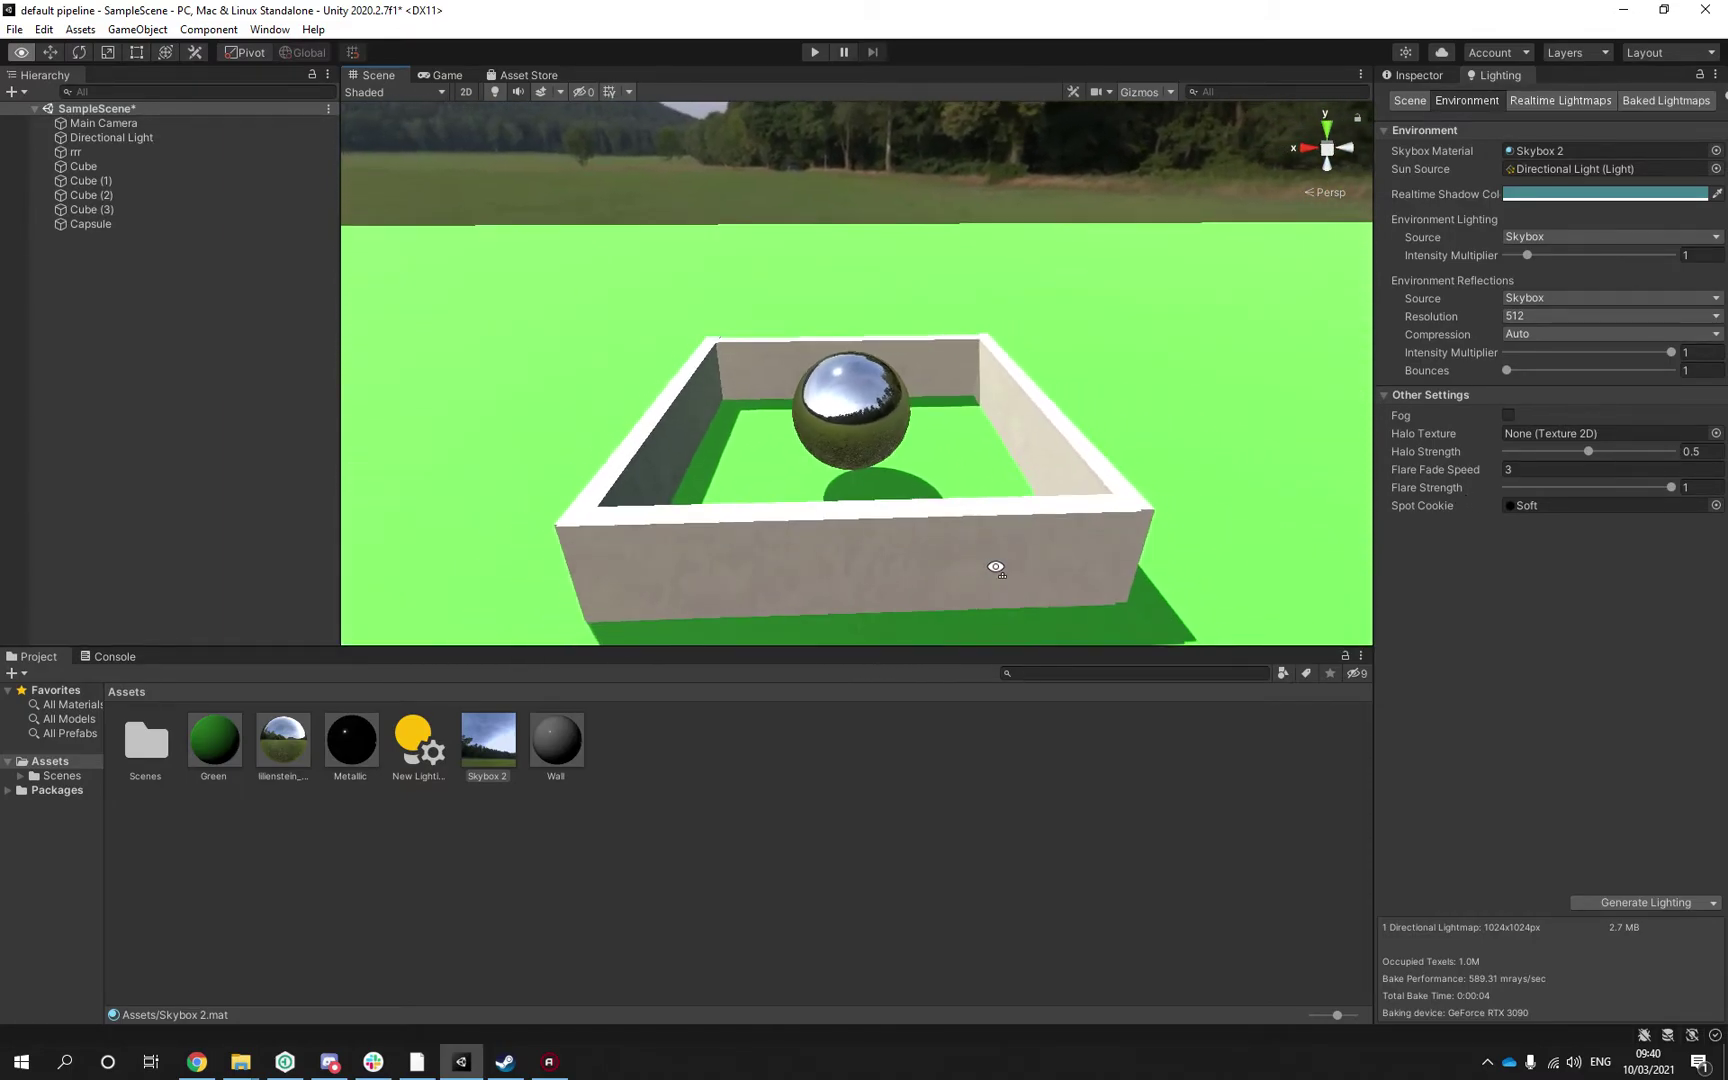
Add a Reflection Probe from GameObject > Light and move it down toward the sphere
{"action": "left_click", "coordinate": [112, 31]}
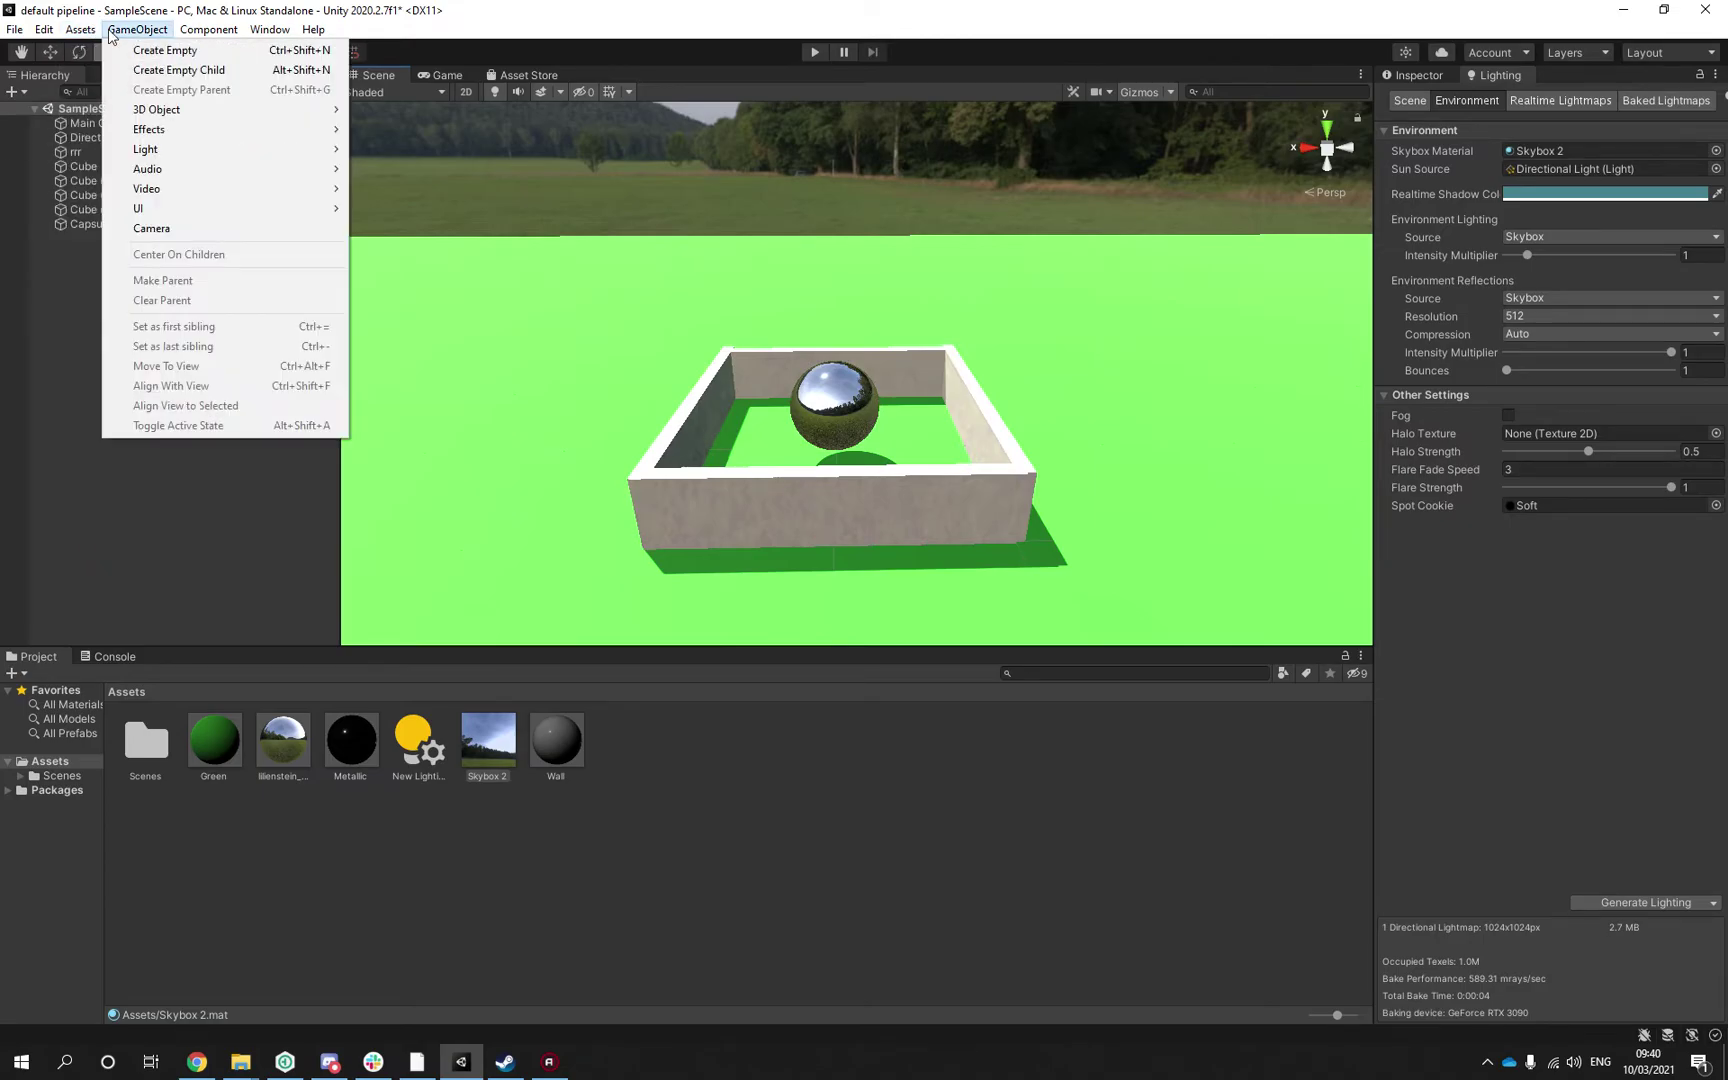
{"action": "mouse_move", "coordinate": [177, 148]}
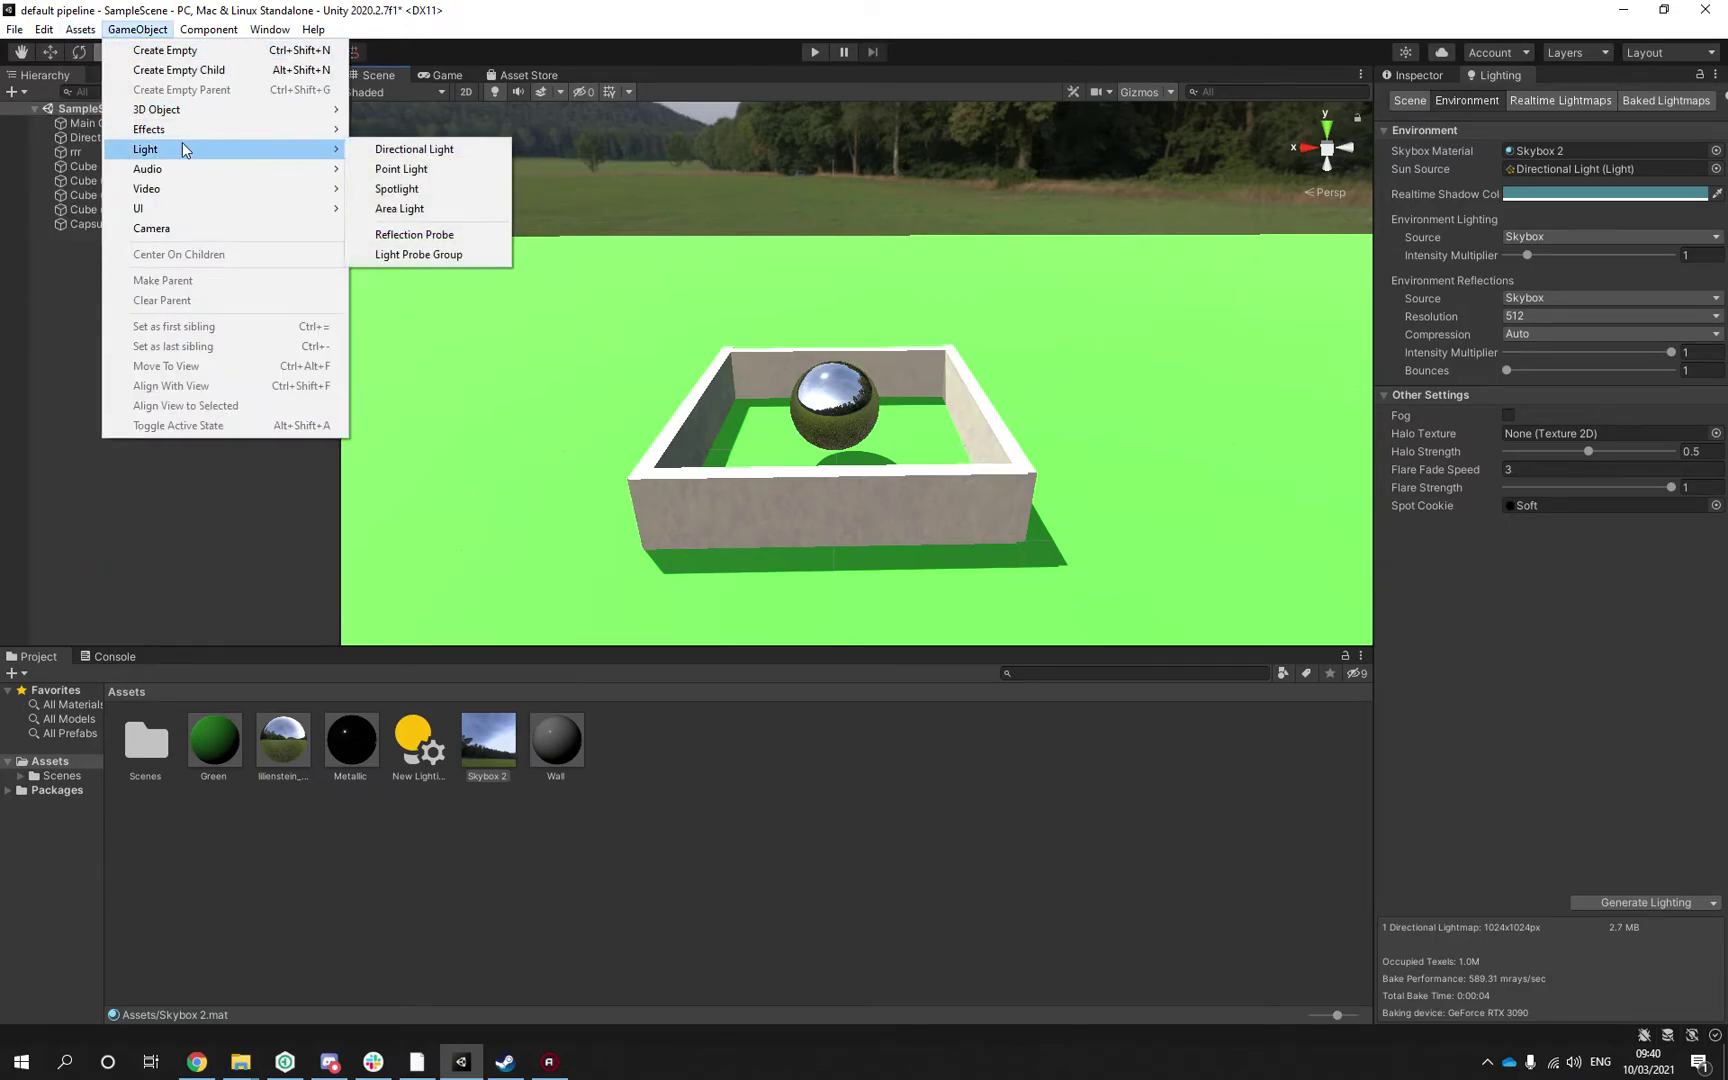
{"action": "left_click", "coordinate": [463, 235]}
{"action": "left_click_drag", "start_coordinate": [518, 278], "coordinate": [935, 402], "text": "alt"}
{"action": "key", "text": "w"}
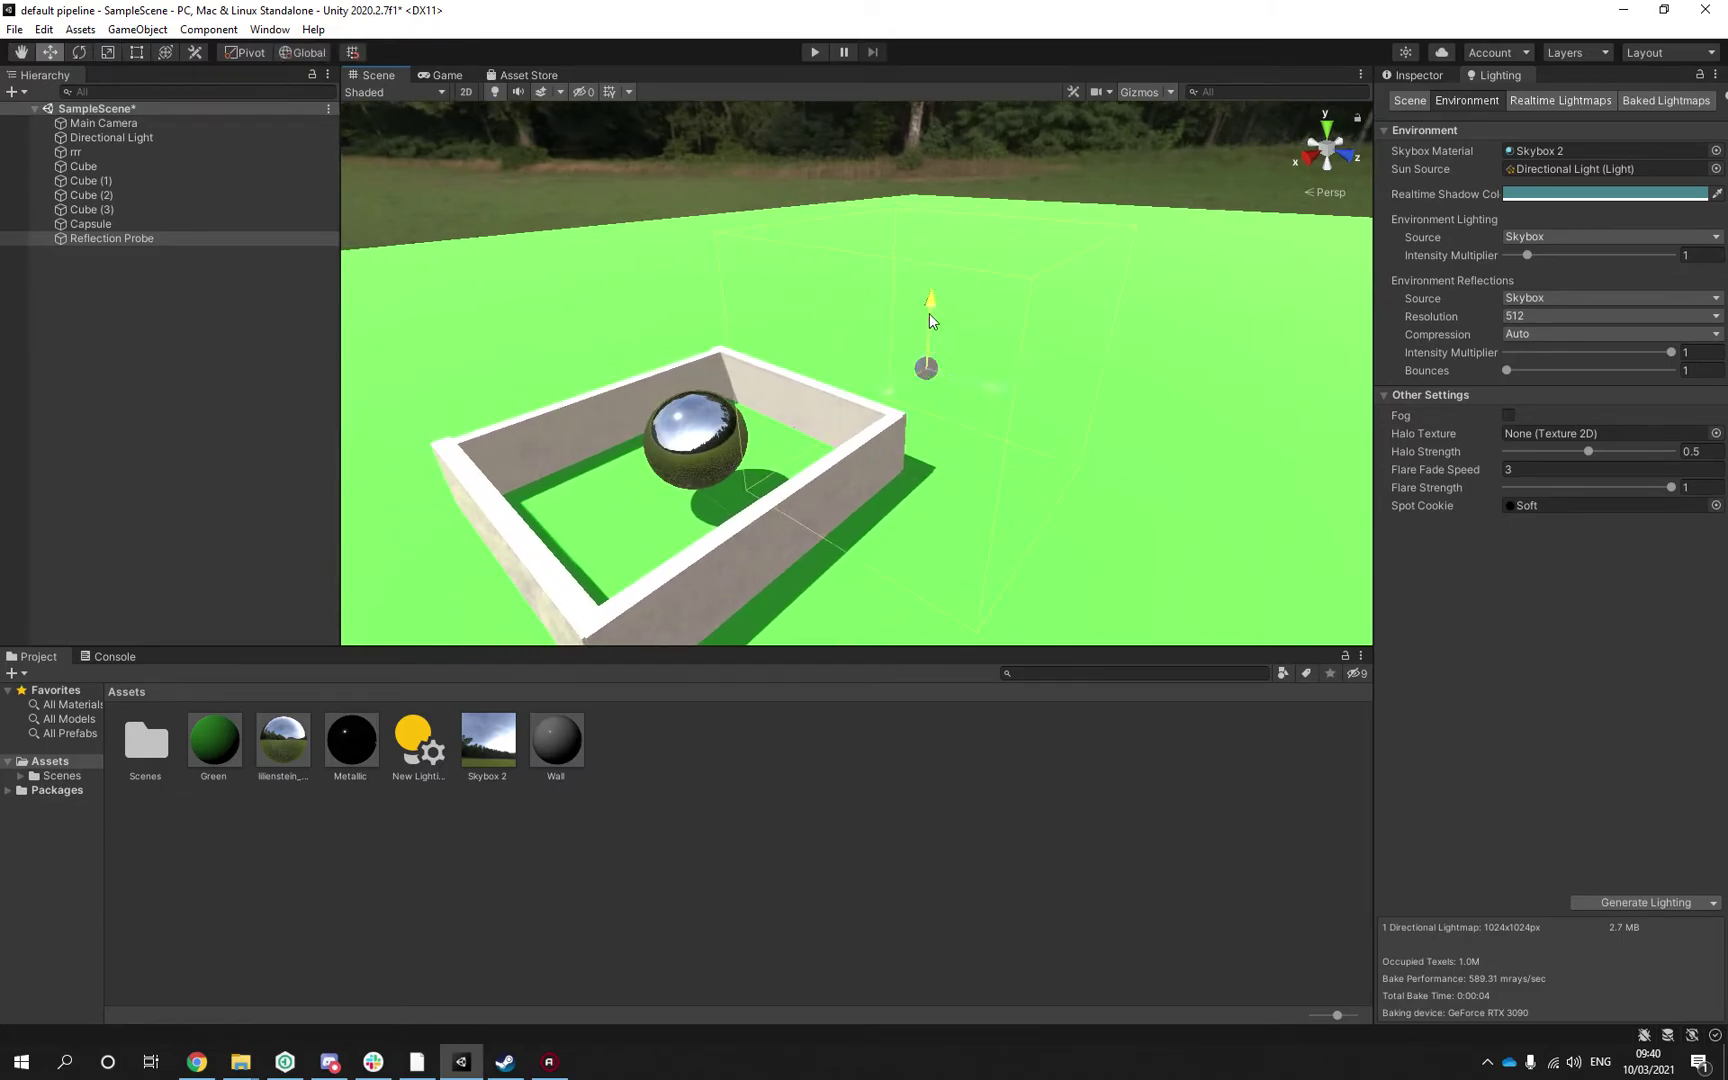
{"action": "left_click_drag", "start_coordinate": [929, 313], "coordinate": [688, 418]}
Enlarge the probe's box bounds to about 28 x 10 x 29 around the enclosure
{"action": "left_click", "coordinate": [1438, 78]}
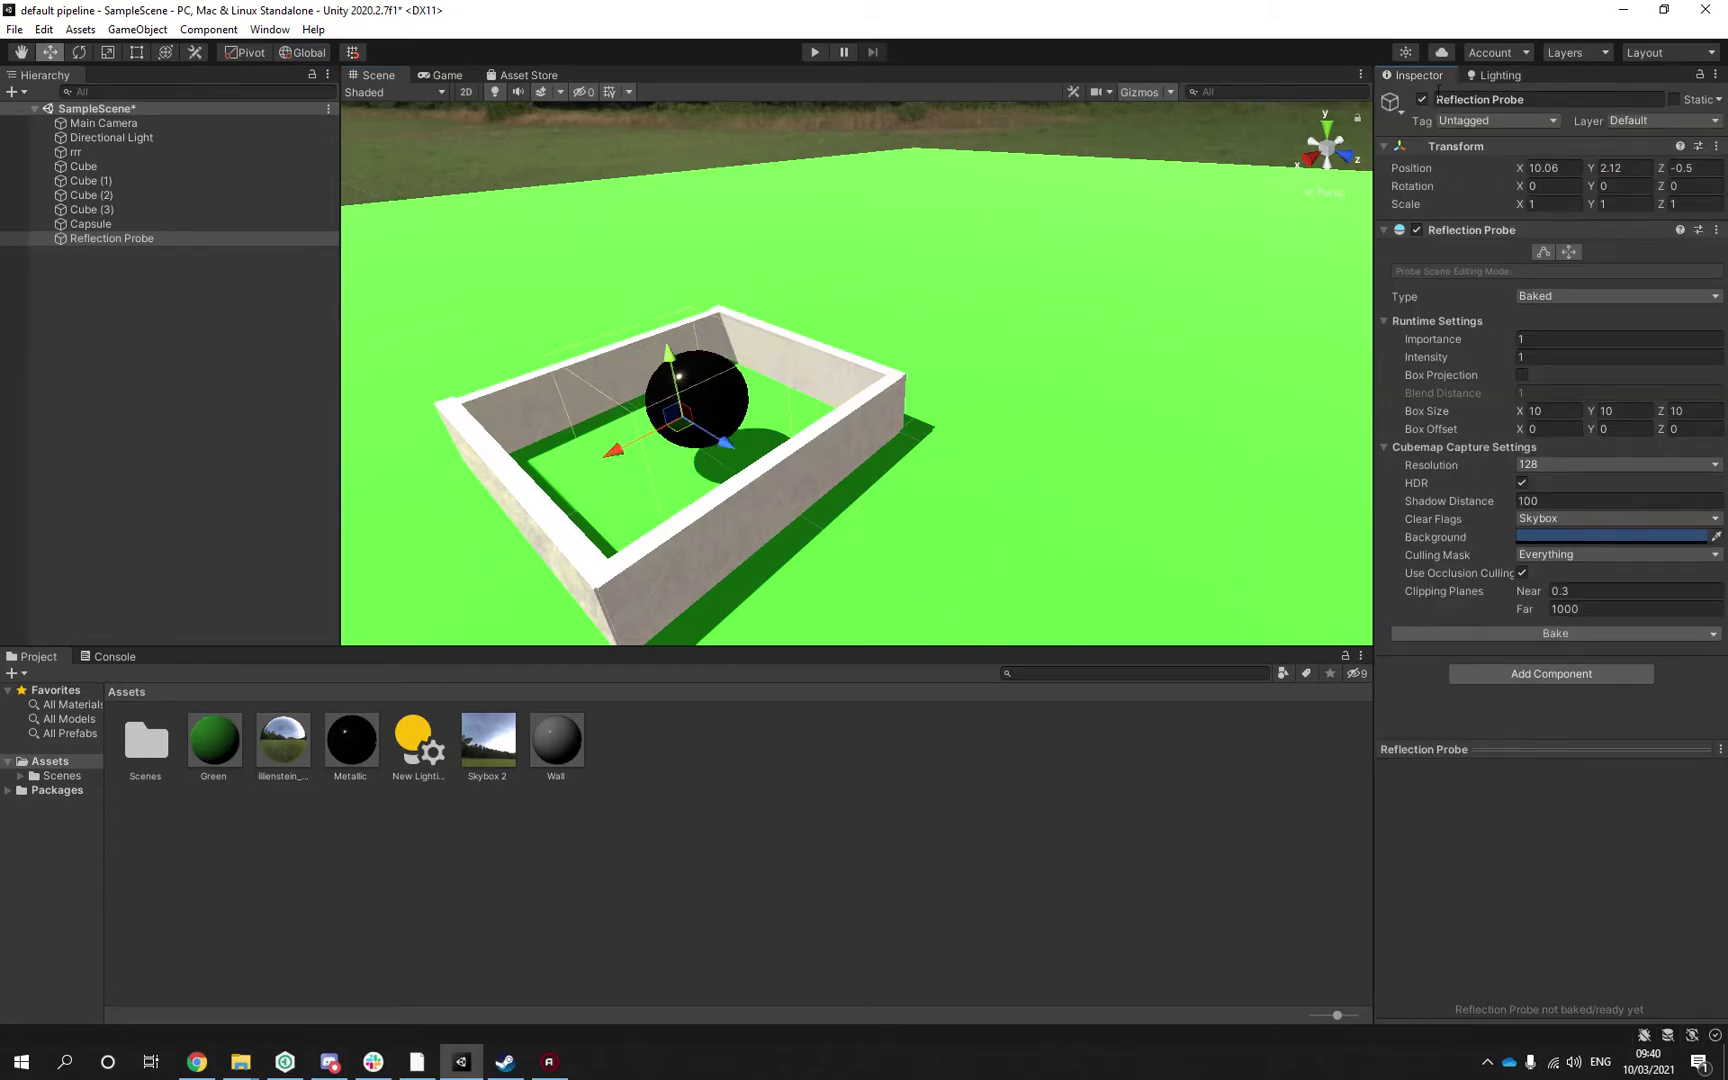
{"action": "left_click", "coordinate": [1536, 254]}
{"action": "left_click_drag", "start_coordinate": [728, 447], "coordinate": [838, 497]}
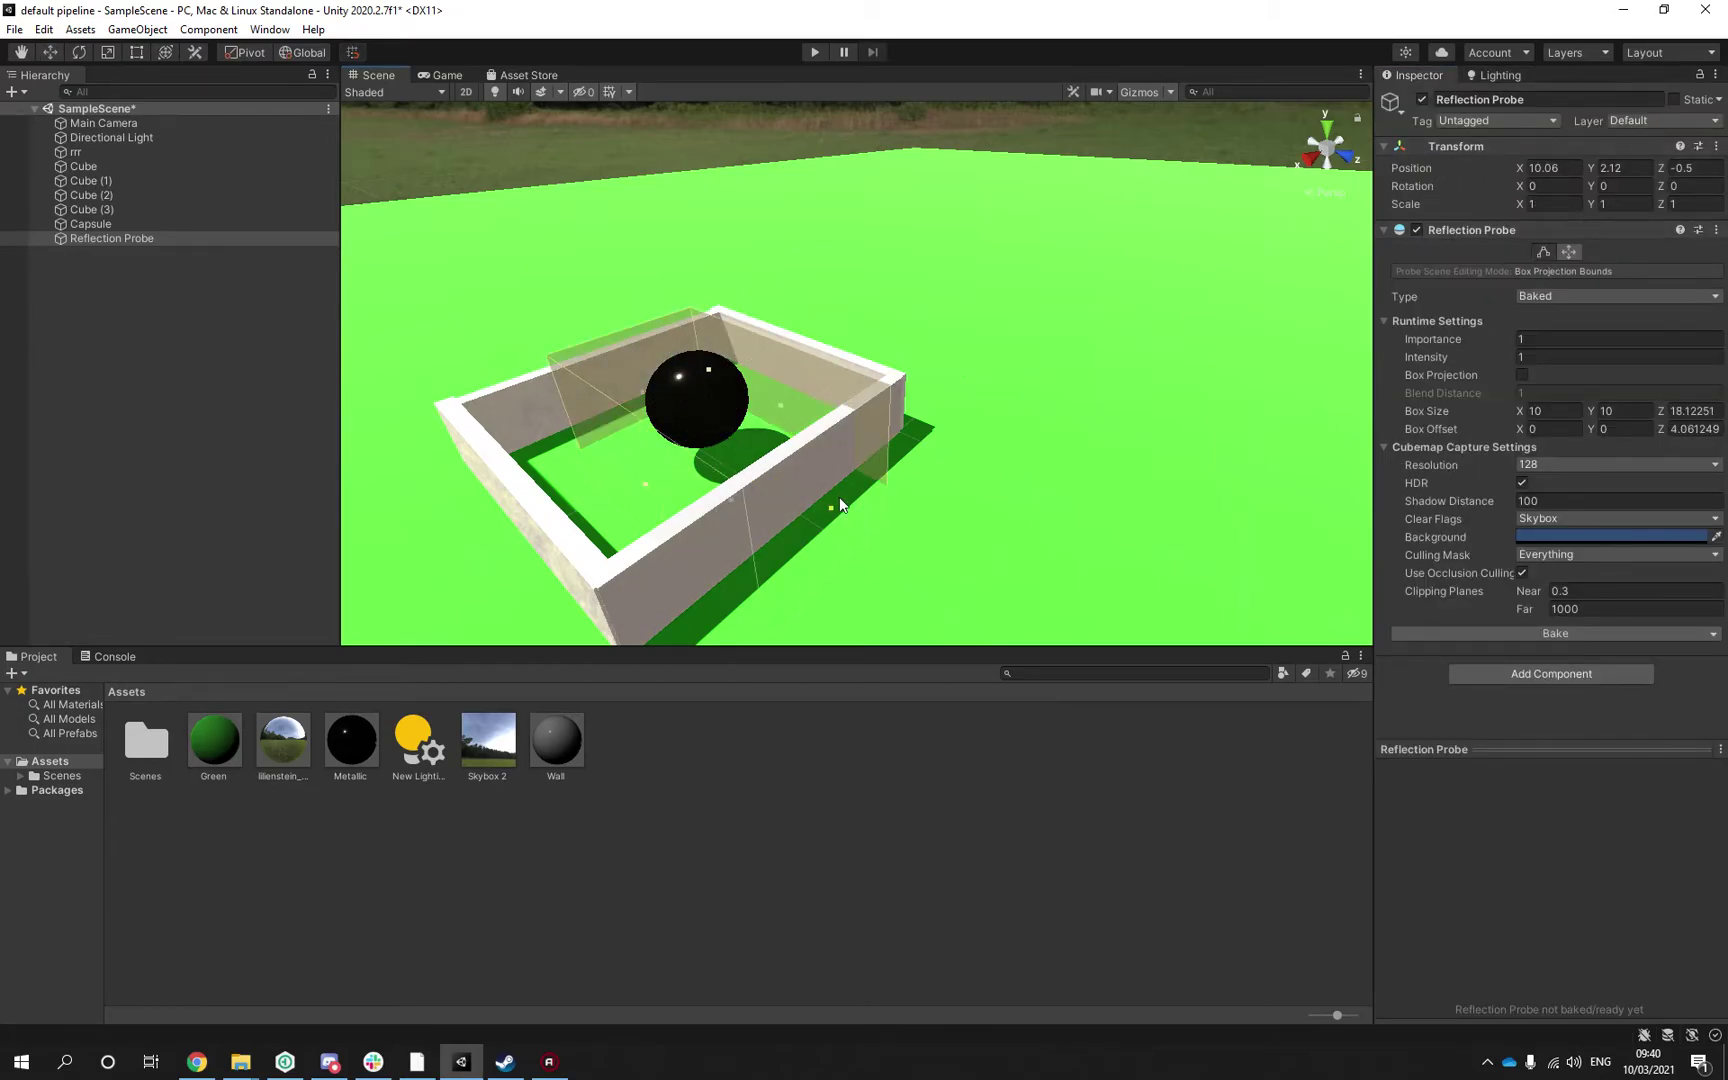
{"action": "left_click_drag", "start_coordinate": [647, 485], "coordinate": [531, 364]}
{"action": "left_click_drag", "start_coordinate": [711, 392], "coordinate": [838, 329]}
{"action": "right_click_drag", "start_coordinate": [770, 394], "coordinate": [751, 364]}
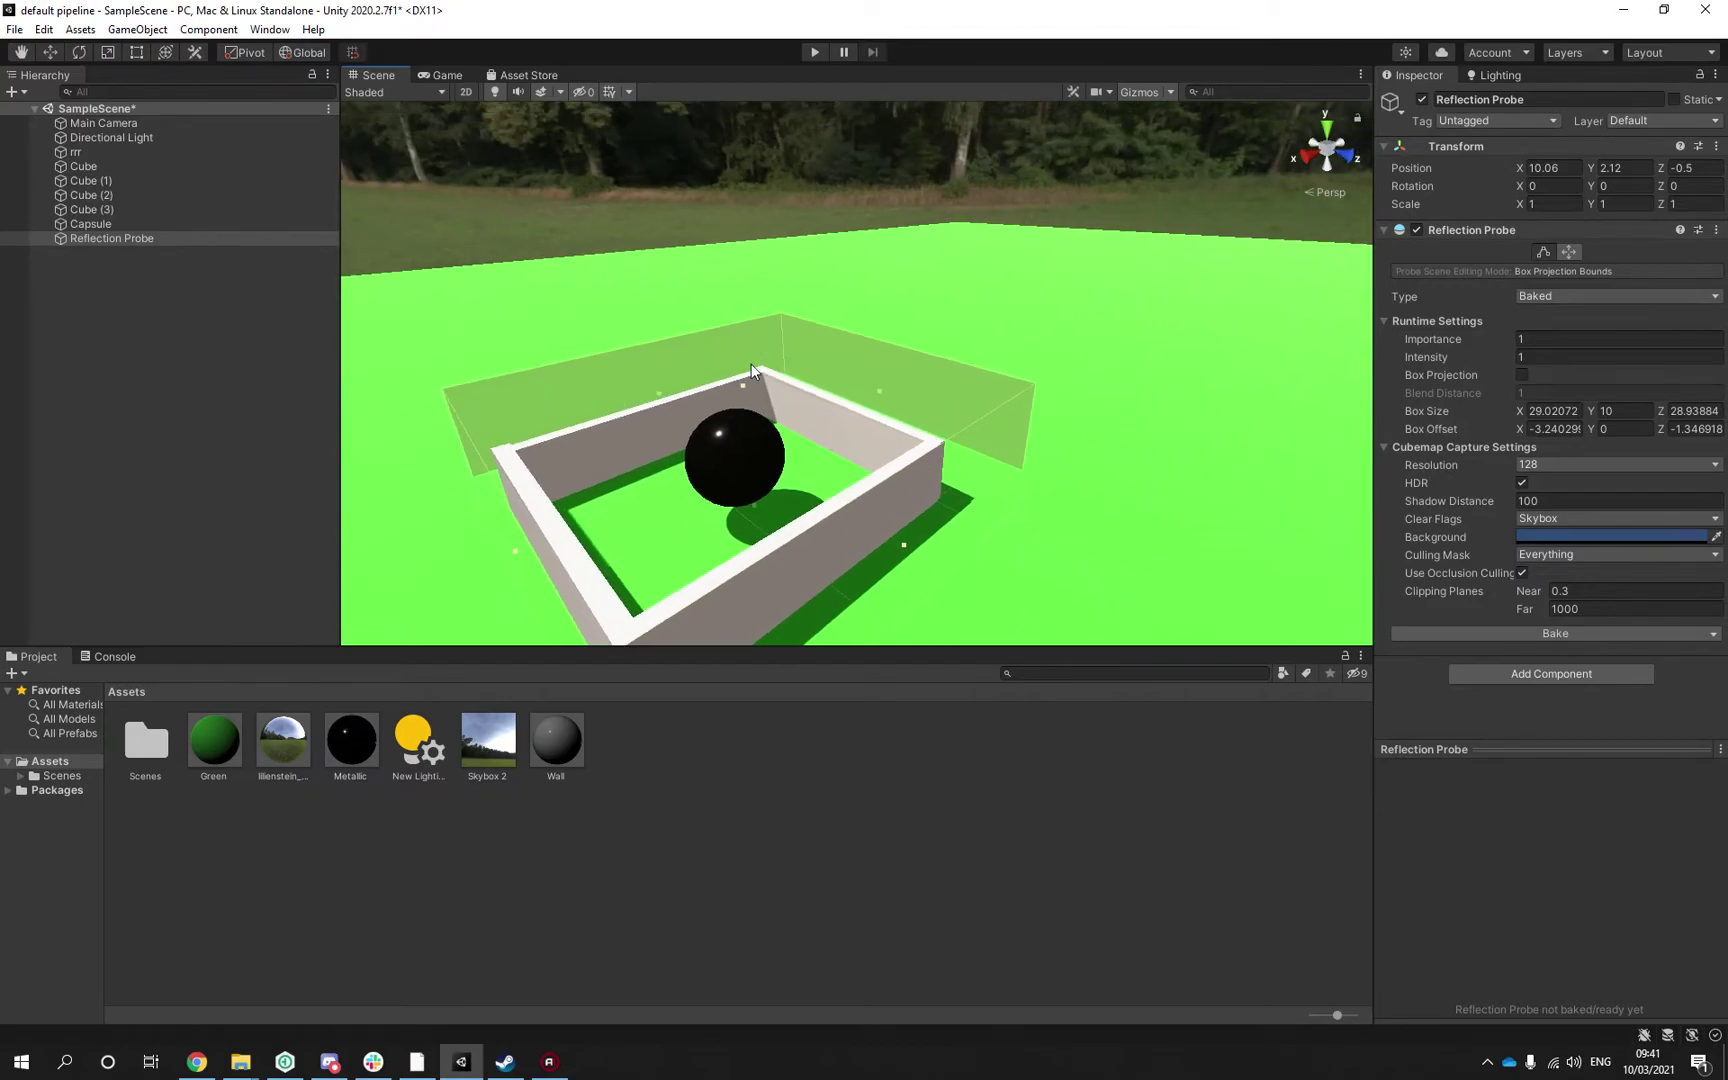
{"action": "left_click_drag", "start_coordinate": [748, 386], "coordinate": [736, 313]}
Set the Reflection Probe's resolution to 512 and bake it
{"action": "left_click", "coordinate": [493, 518]}
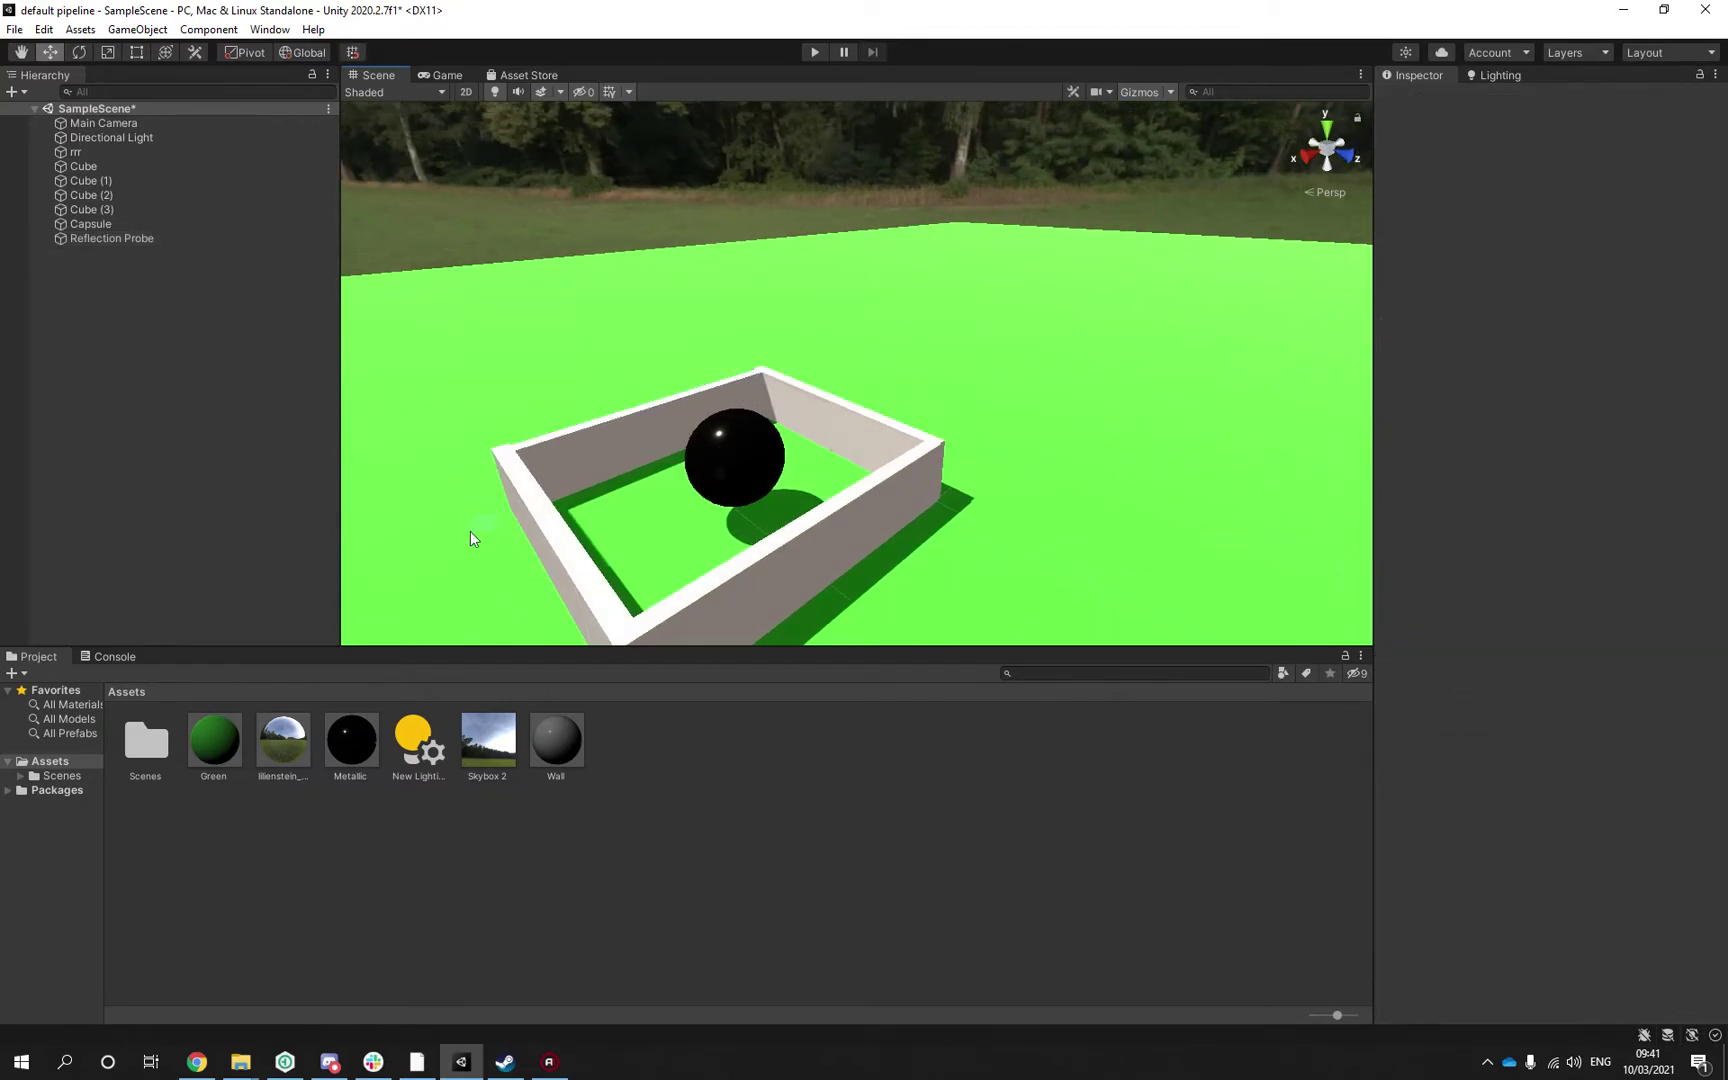
{"action": "left_click", "coordinate": [155, 240]}
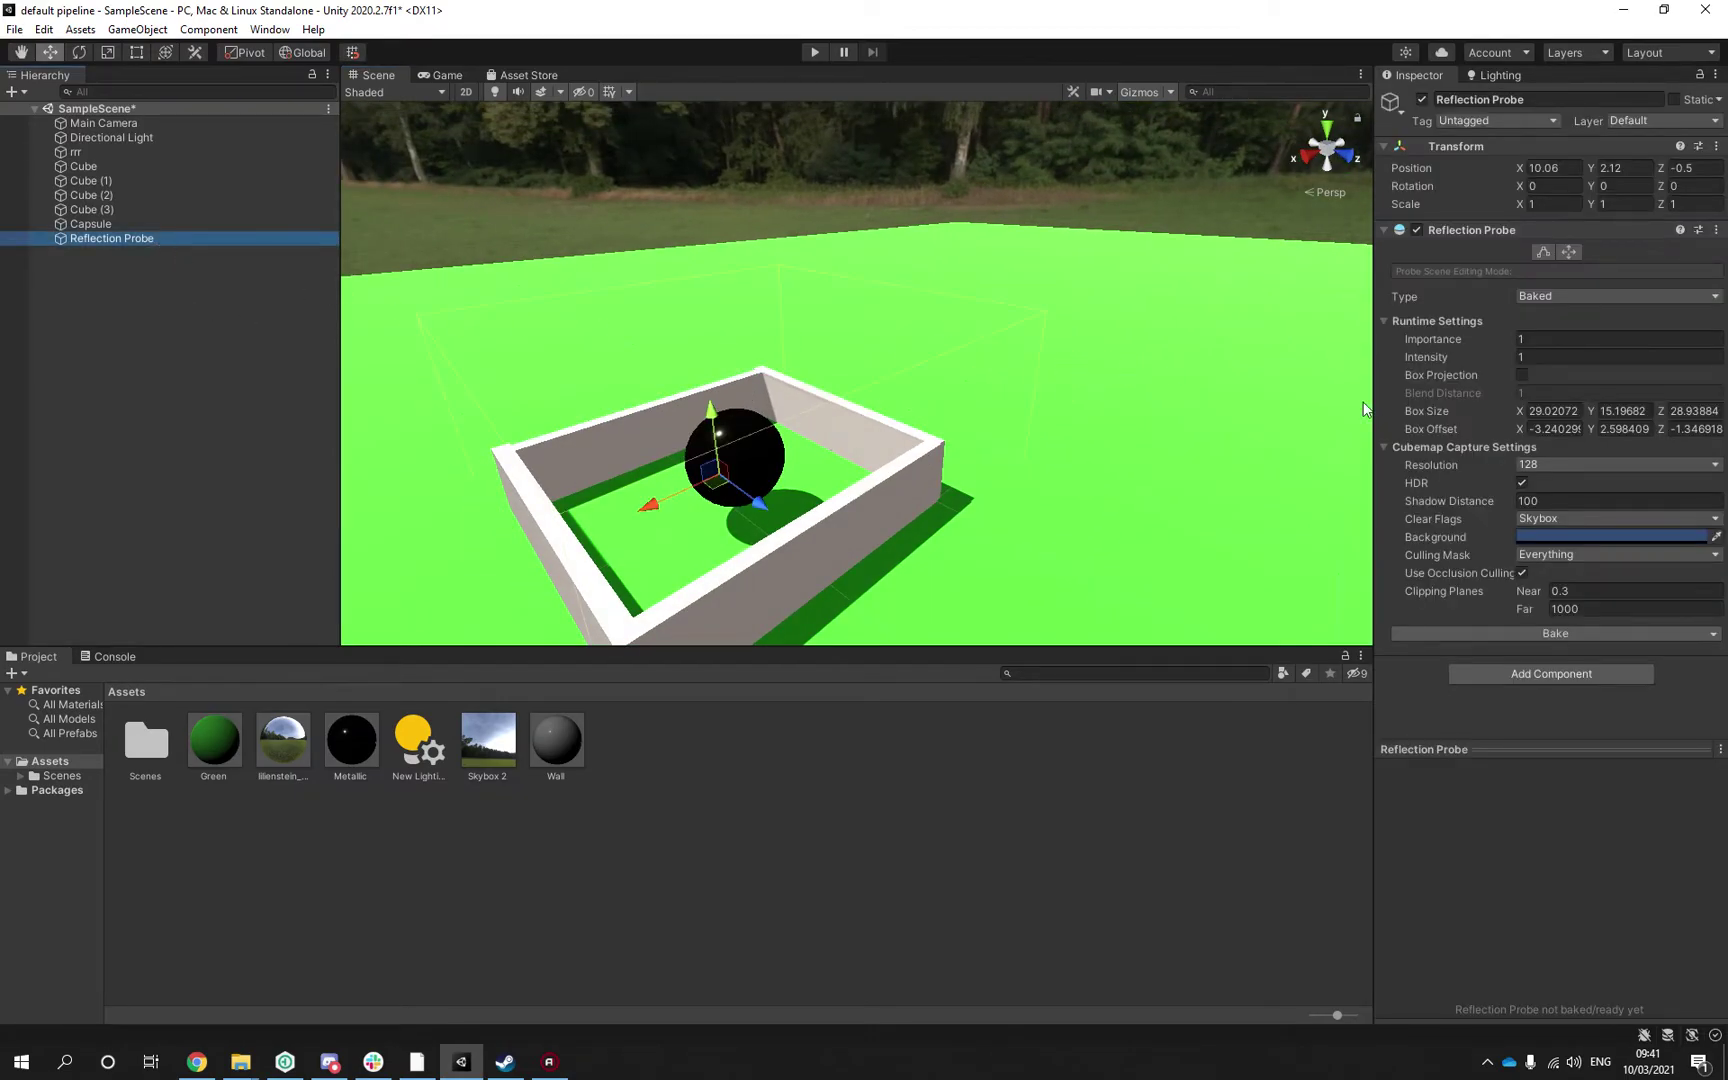
{"action": "left_click", "coordinate": [1594, 462]}
{"action": "left_click", "coordinate": [1556, 584]}
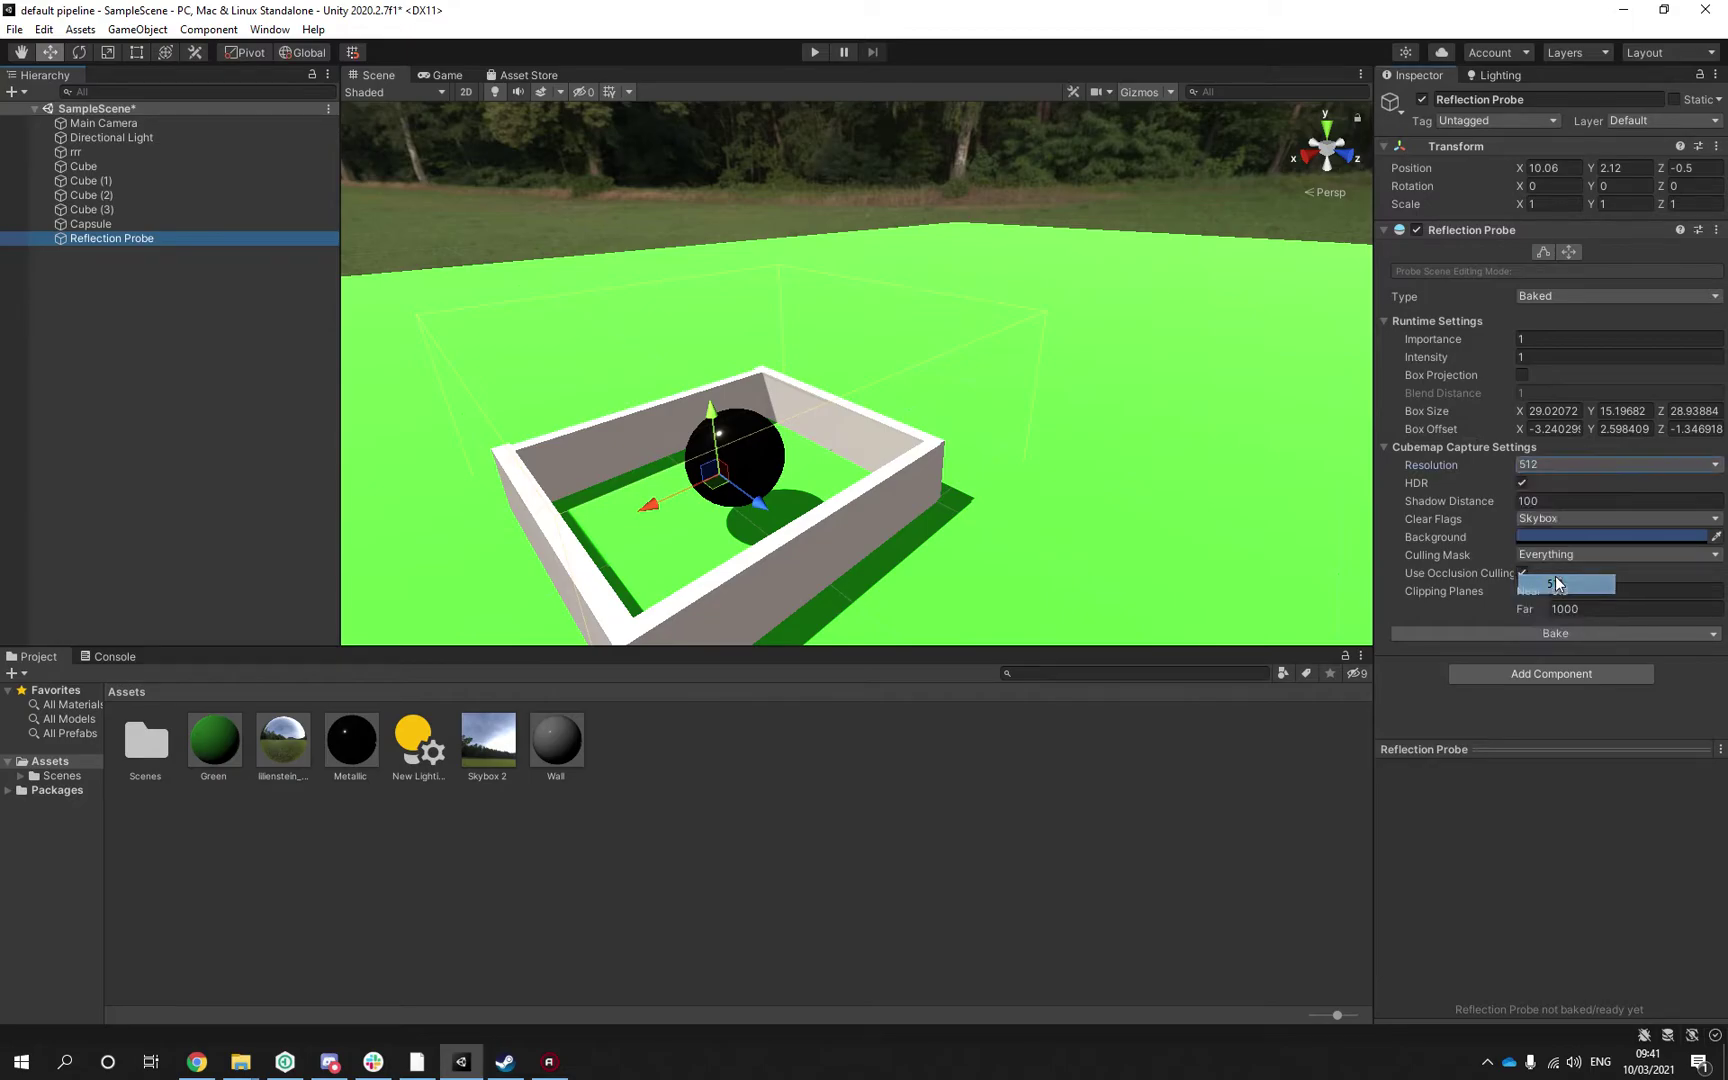
{"action": "left_click", "coordinate": [1546, 358]}
{"action": "left_click", "coordinate": [1594, 632]}
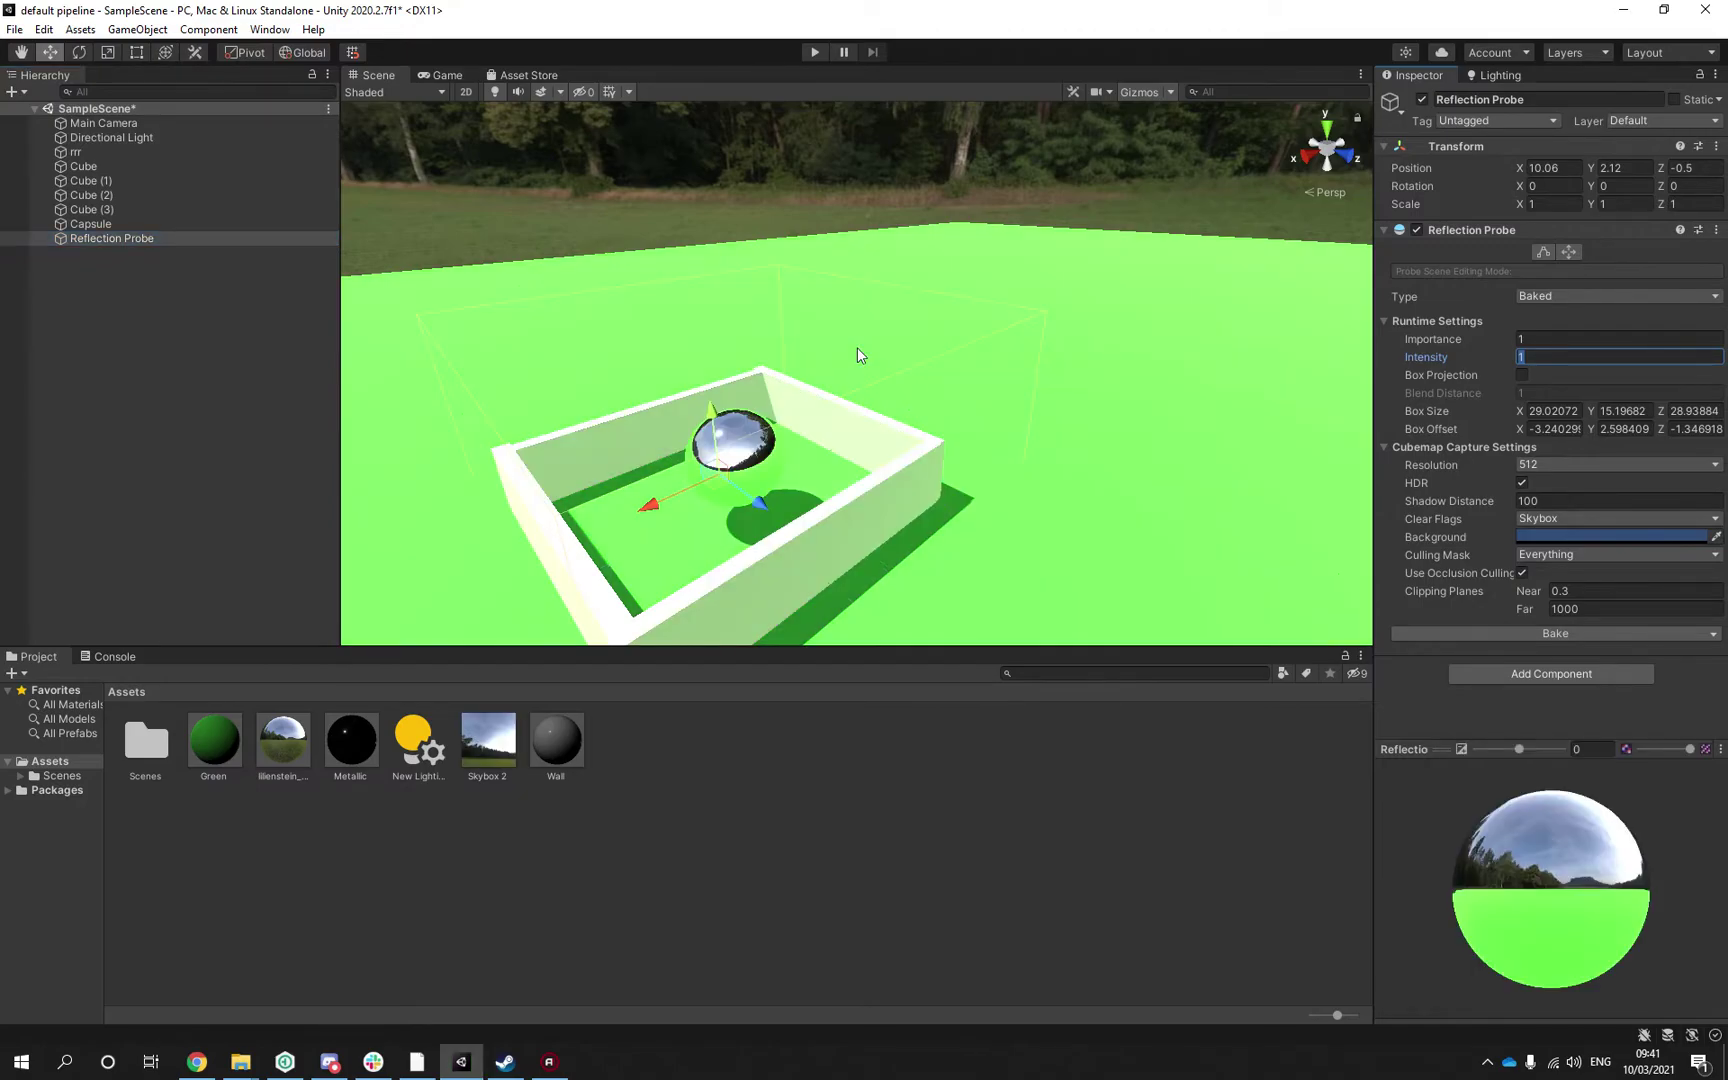
{"action": "left_click_drag", "start_coordinate": [860, 346], "coordinate": [1126, 424], "text": "alt"}
Lower the Reflection Probe's intensity to 0.5
{"action": "left_click", "coordinate": [1581, 356]}
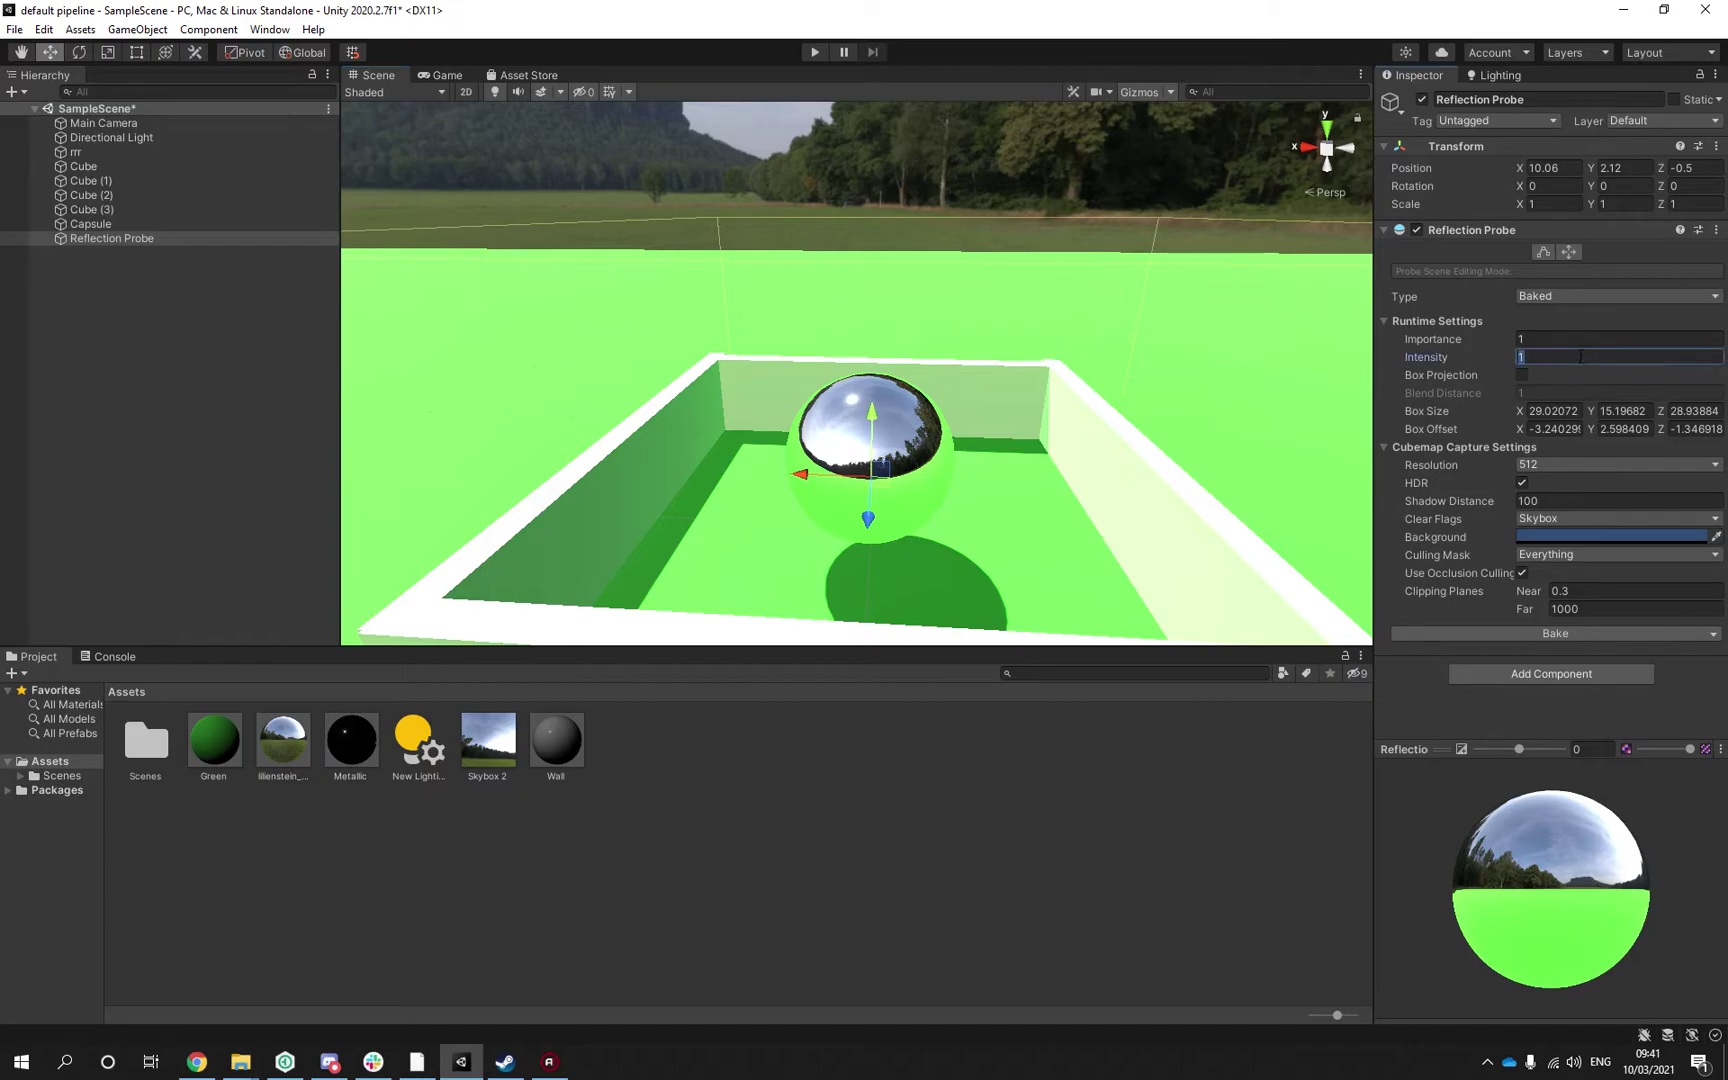
{"action": "type", "text": "0"}
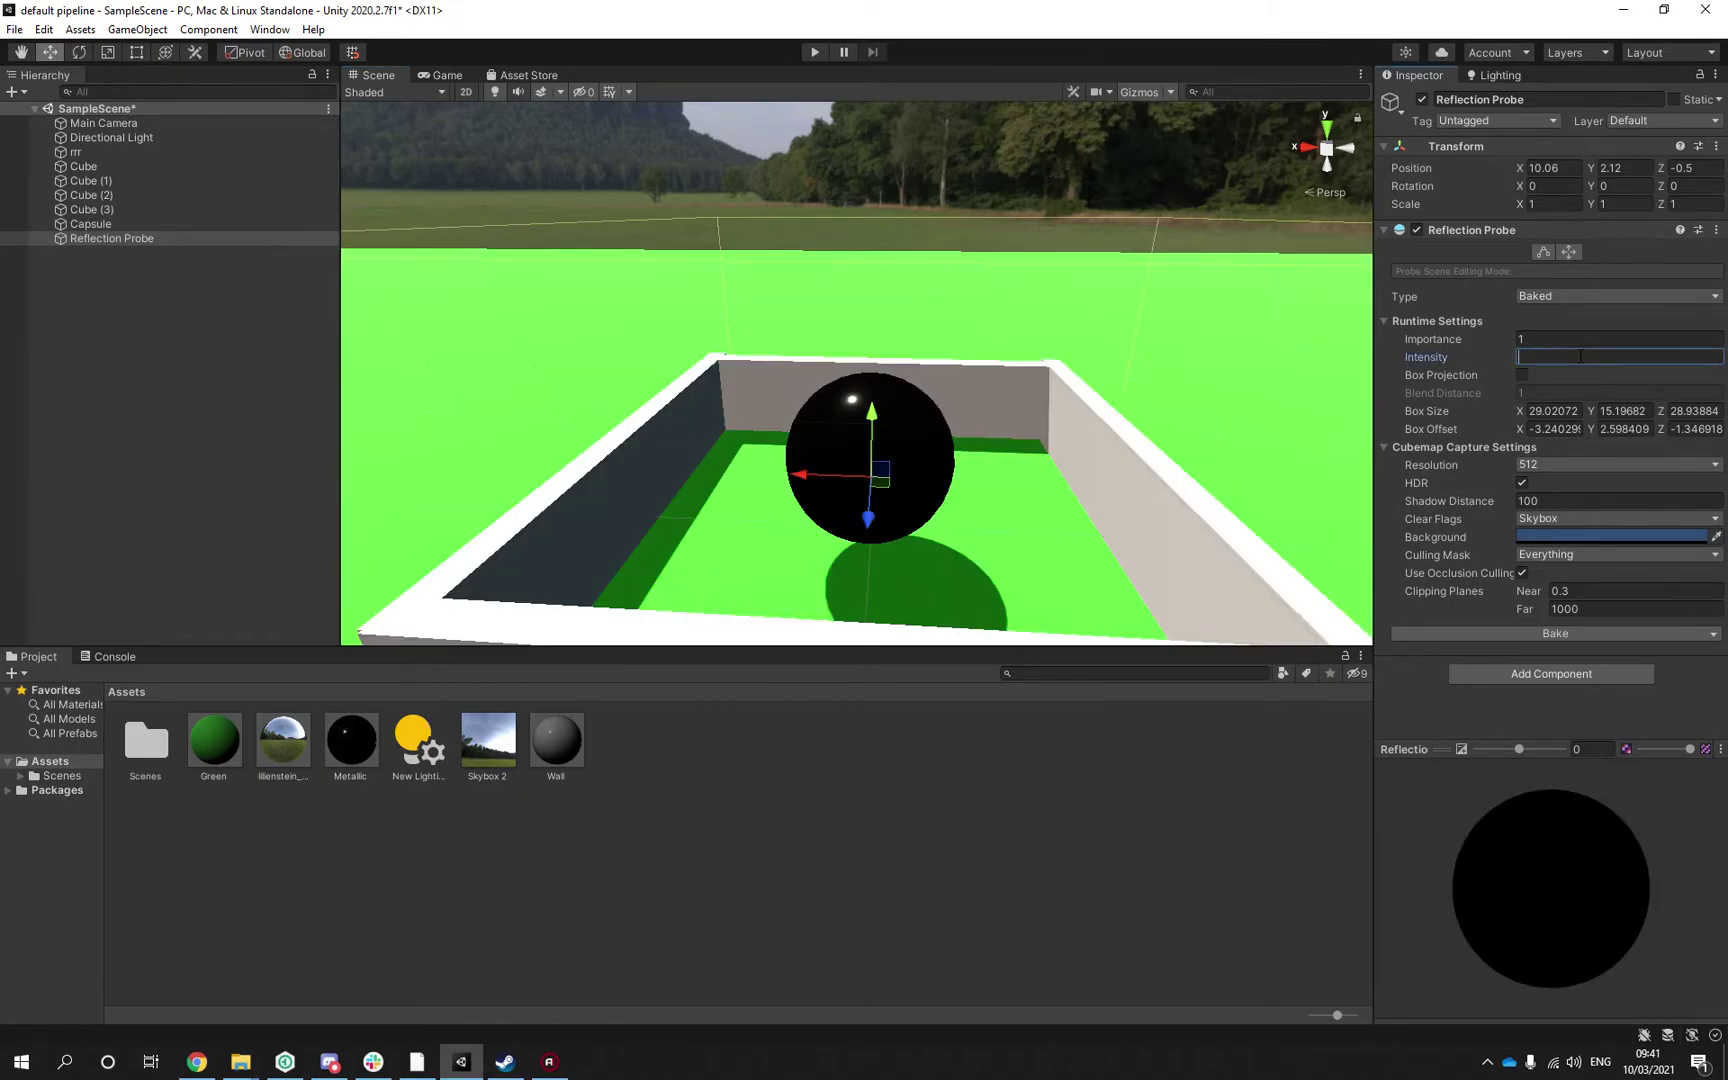
{"action": "type", "text": ".4"}
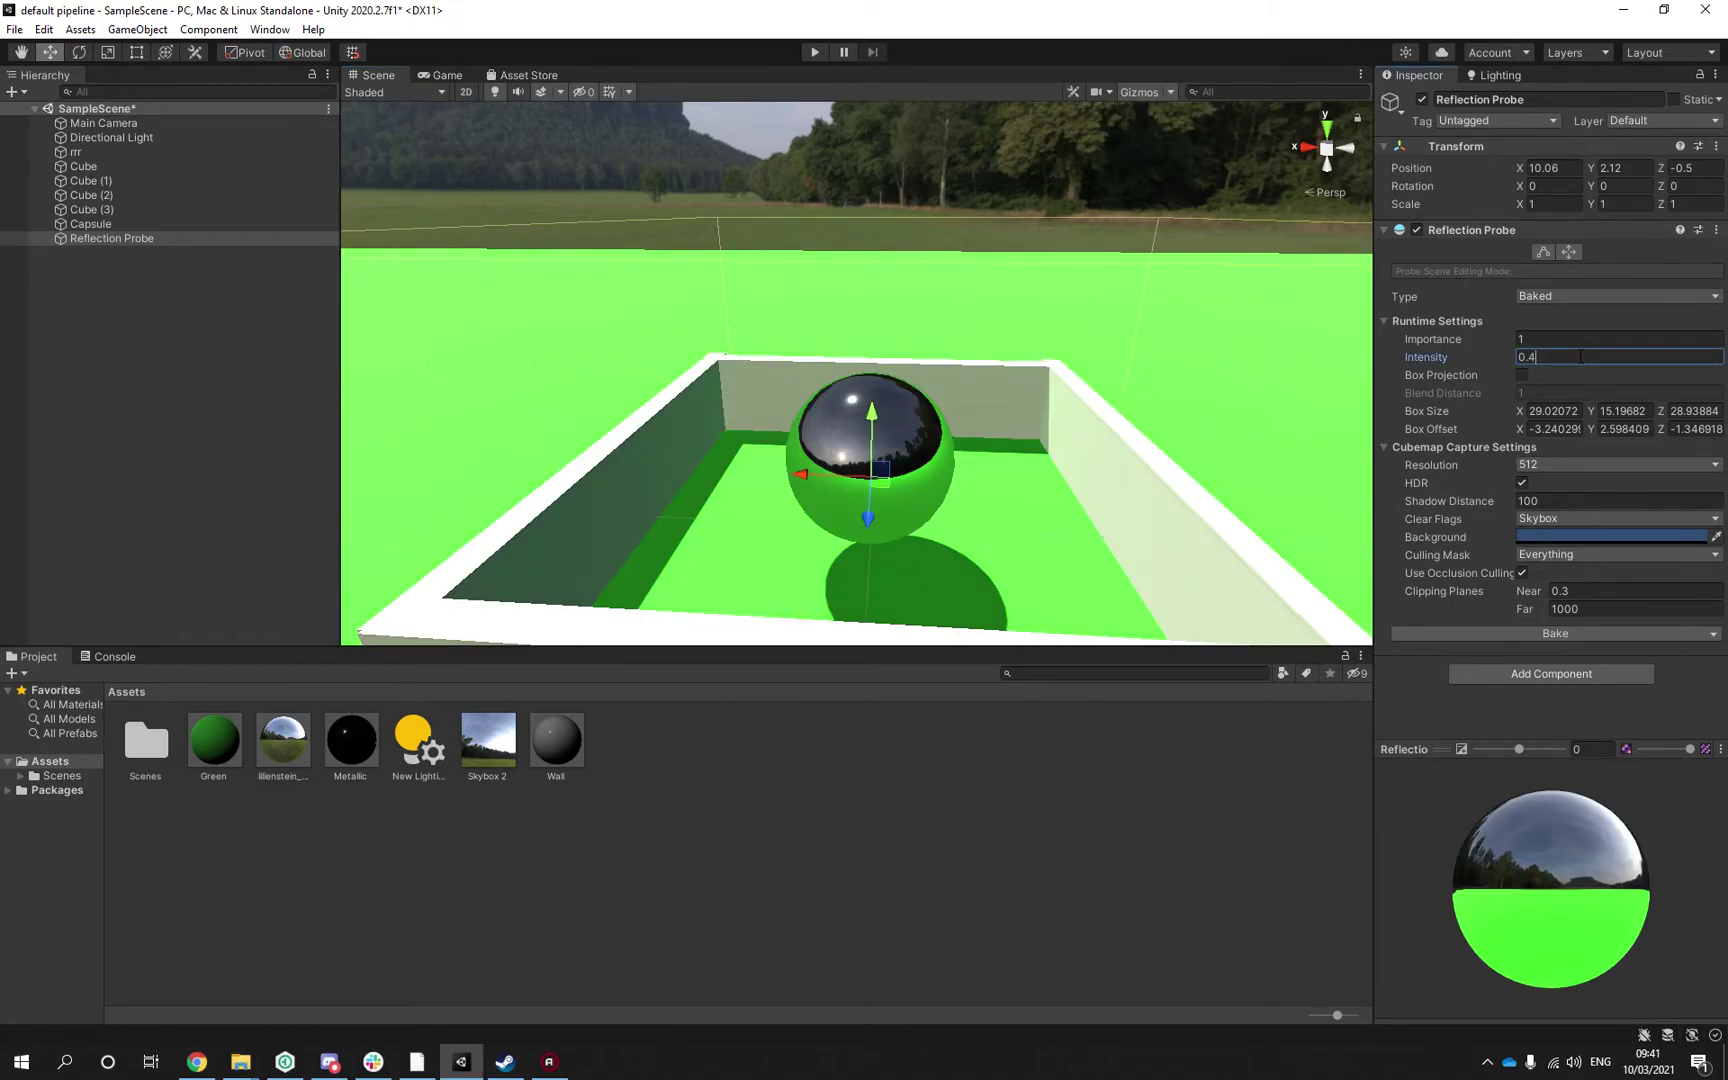
{"action": "key", "text": "BackSpace"}
{"action": "type", "text": "5"}
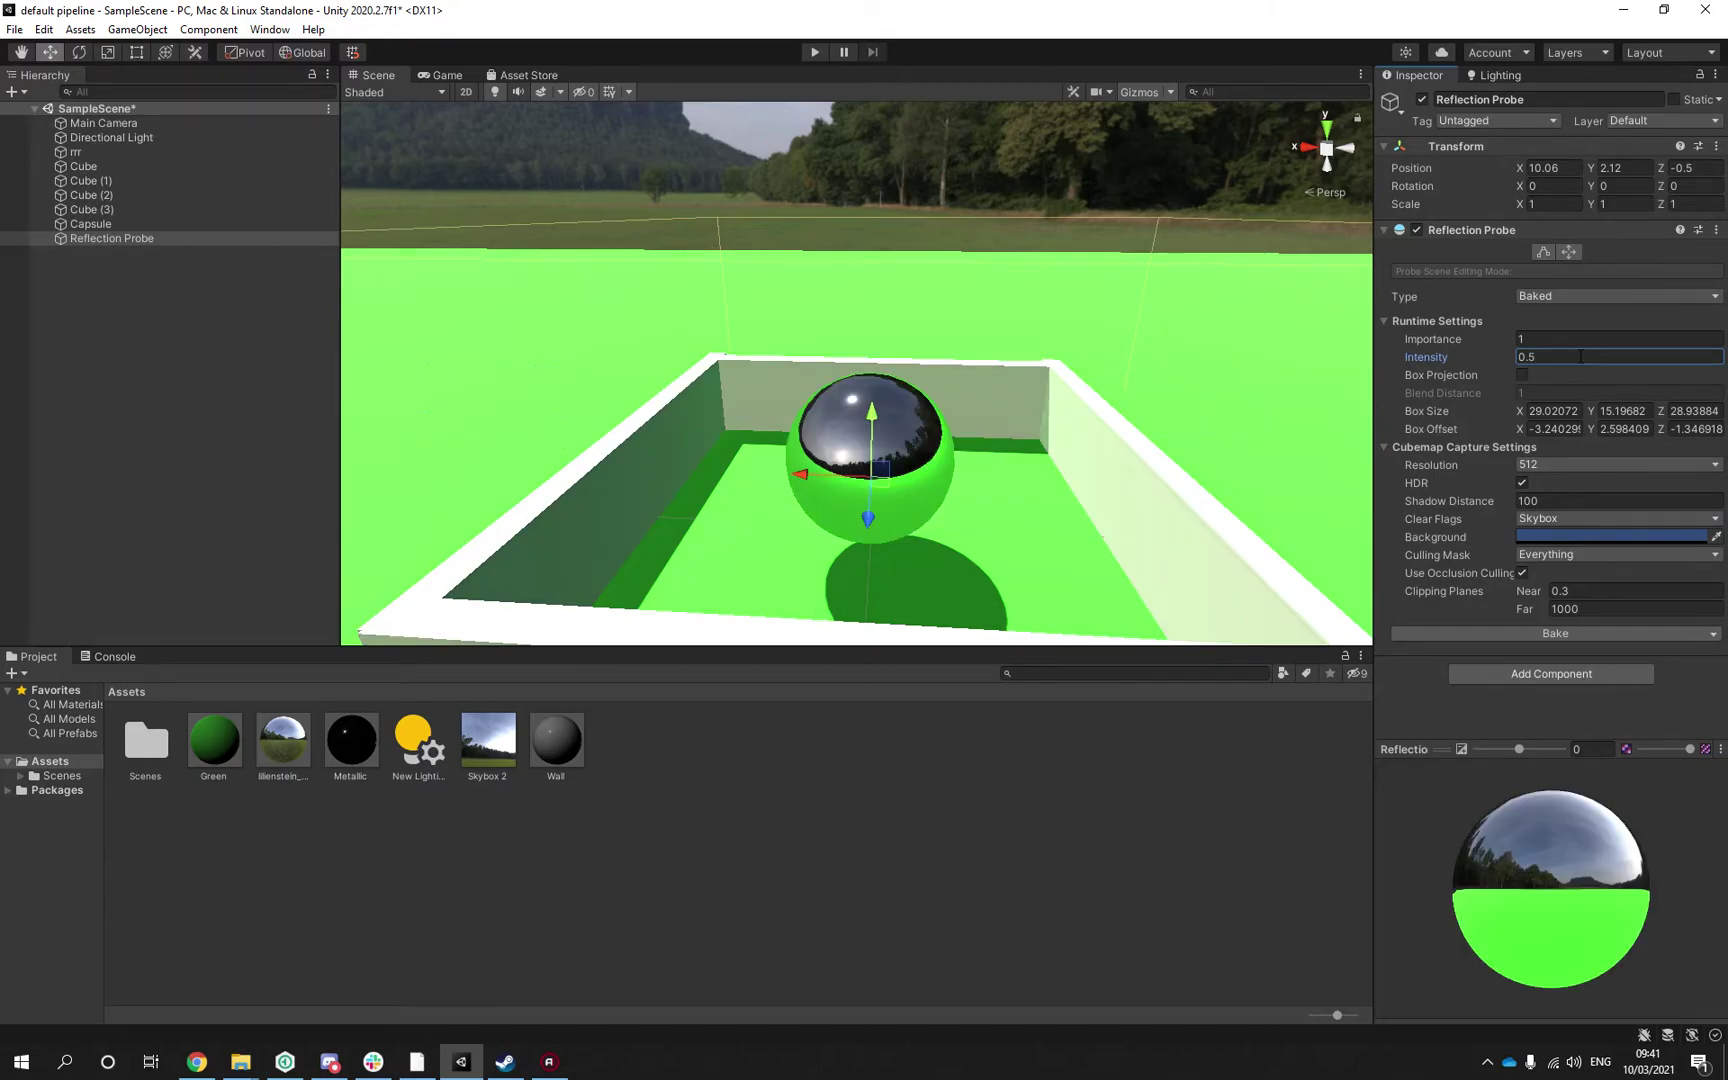
{"action": "left_click_drag", "start_coordinate": [1078, 390], "coordinate": [1095, 362], "text": "alt"}
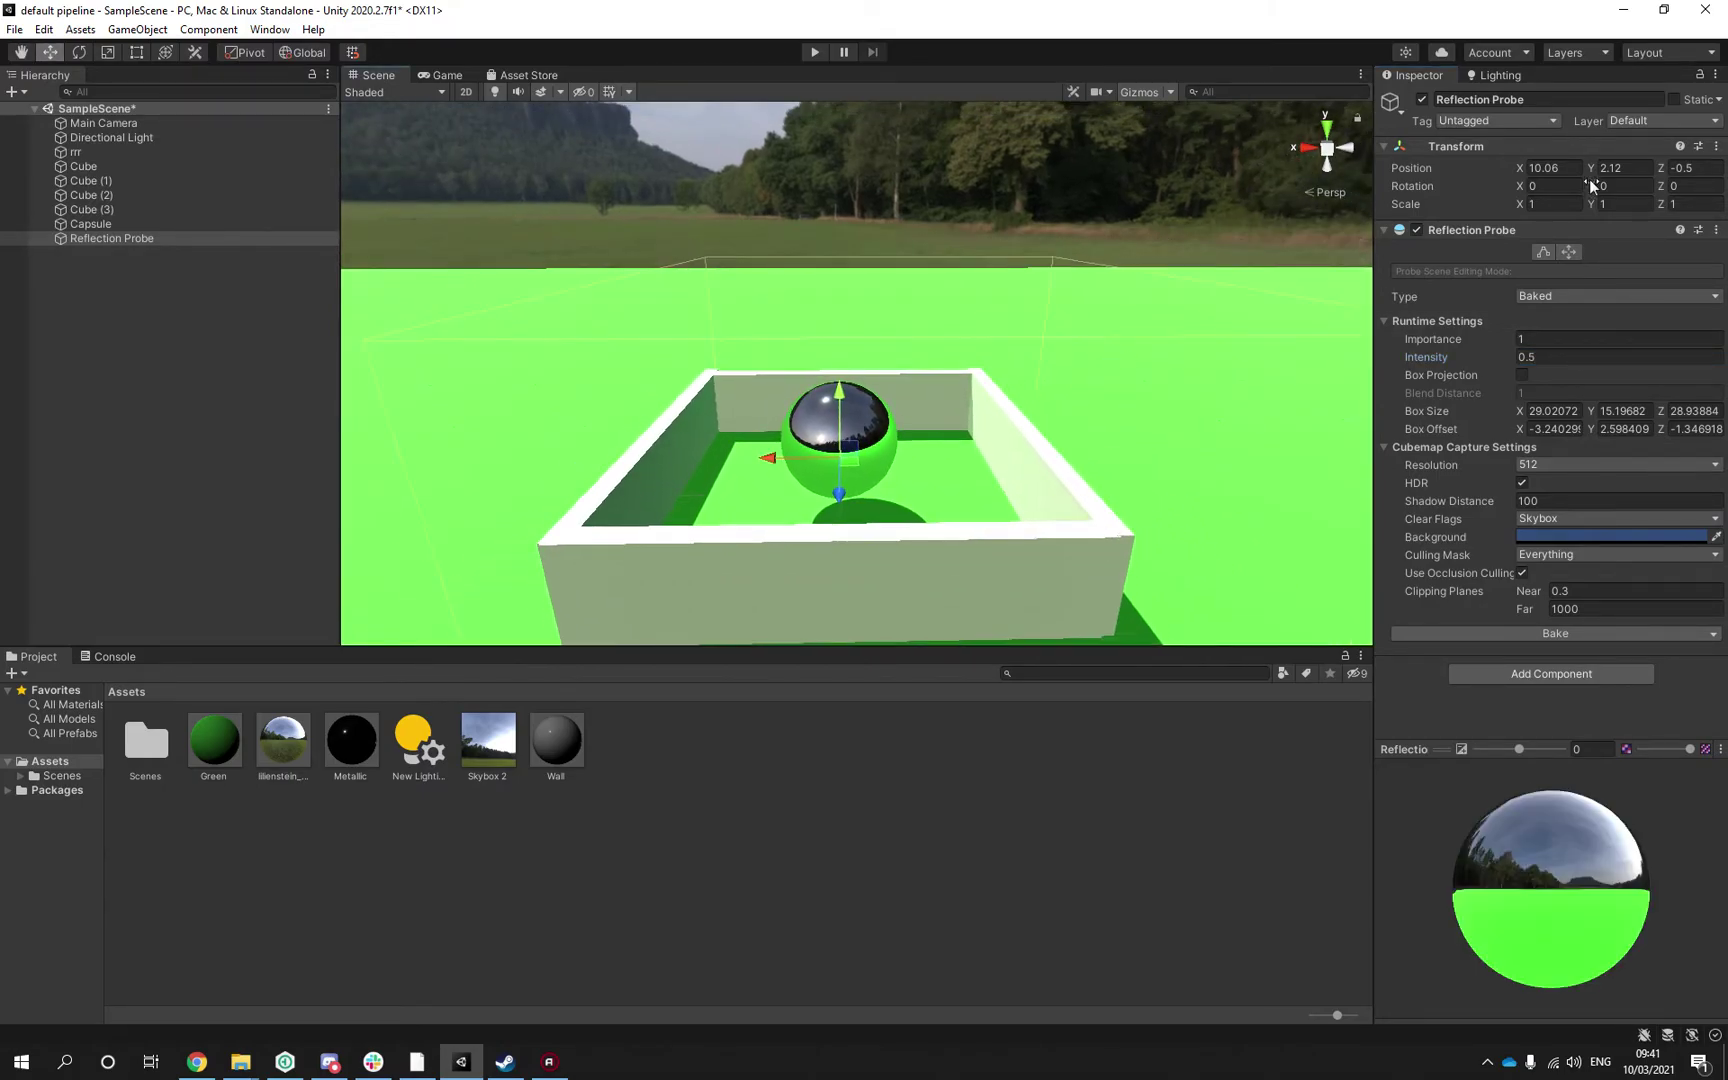
Generate lighting again so the sphere reflects the green floor and enclosure walls
{"action": "left_click", "coordinate": [1497, 75]}
{"action": "left_click", "coordinate": [1658, 903]}
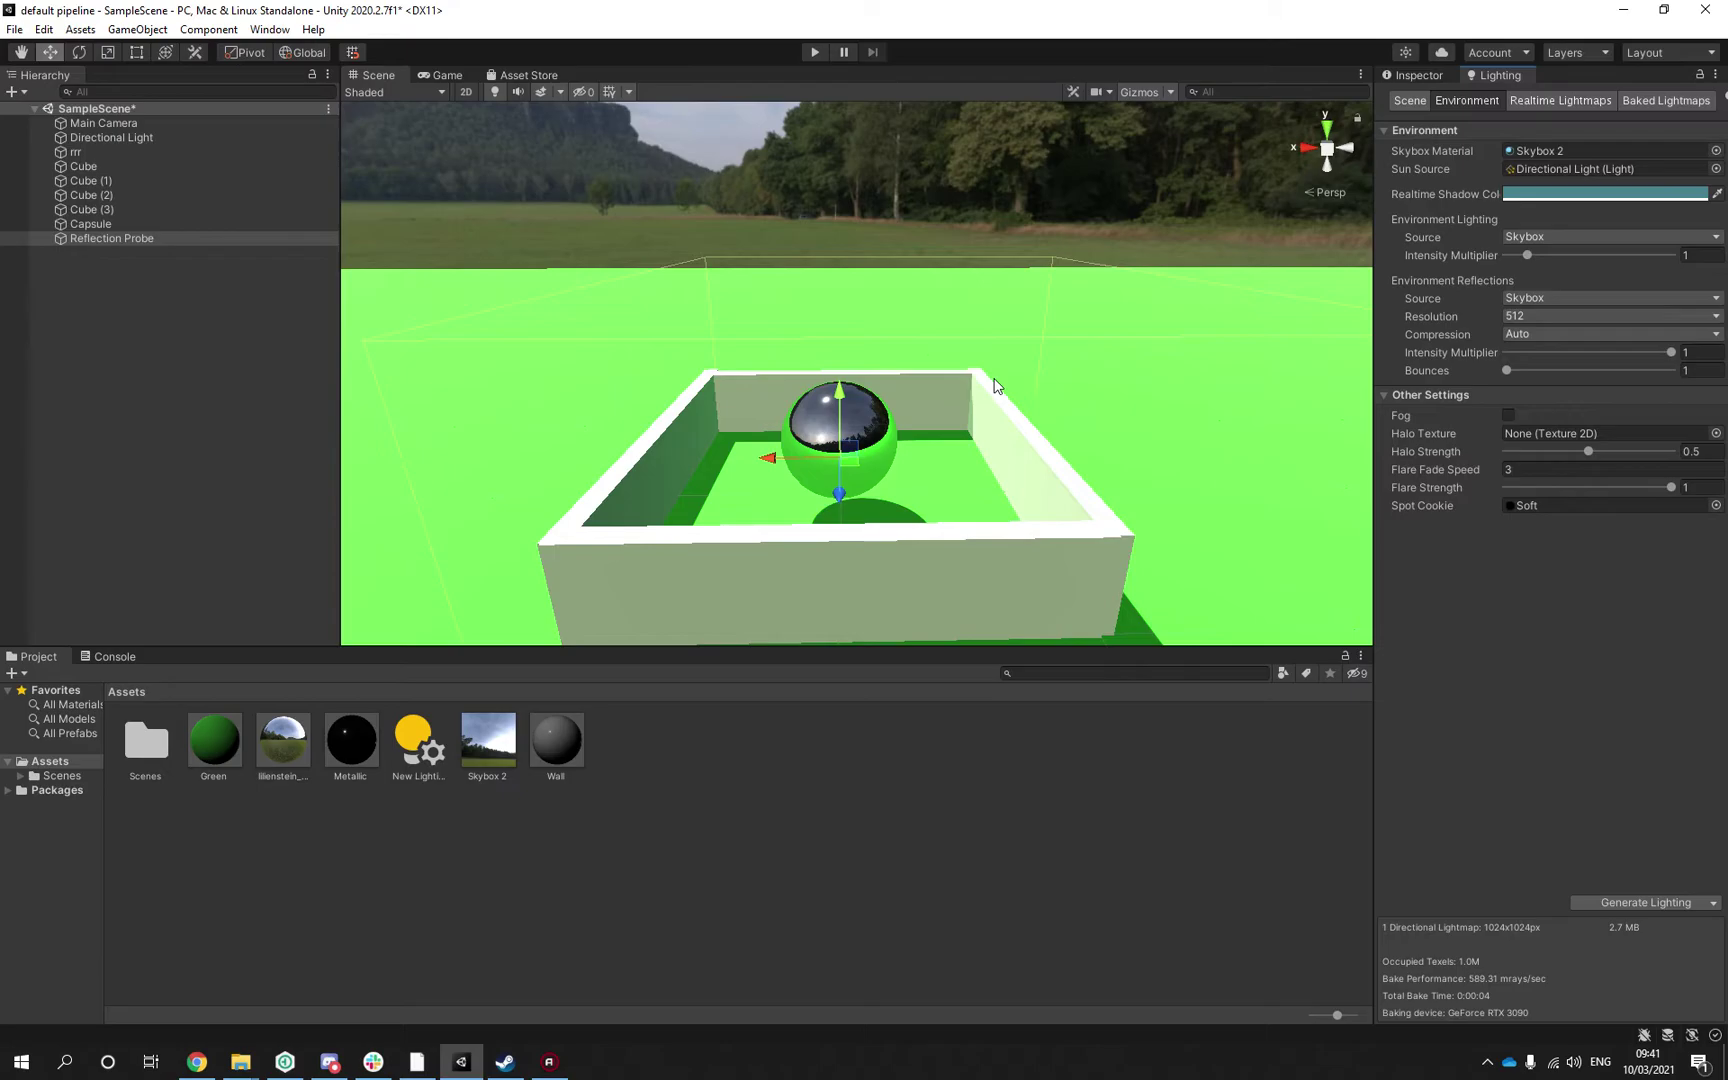
{"action": "right_click_drag", "start_coordinate": [995, 386], "coordinate": [780, 405]}
Give the Skybox 2 material a rotation of 214 and an exposure of 0.63
{"action": "left_click", "coordinate": [266, 761]}
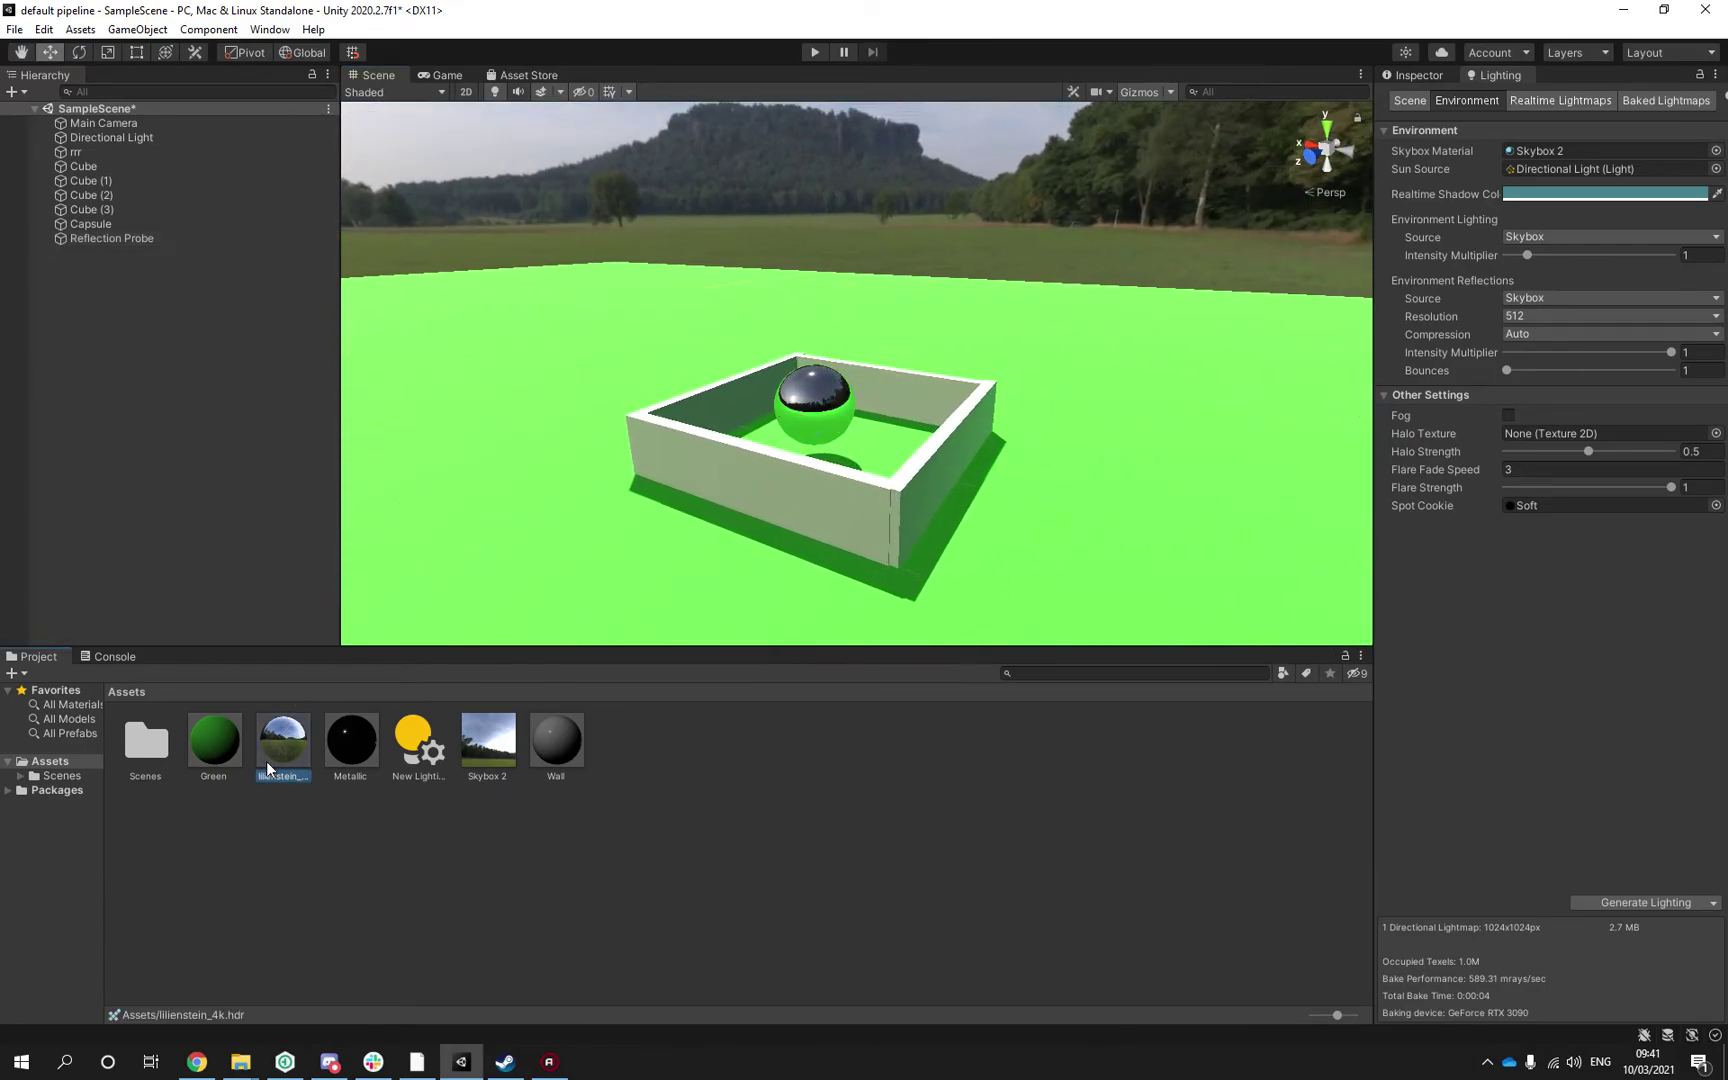
{"action": "left_click", "coordinate": [498, 750]}
{"action": "left_click", "coordinate": [1400, 77]}
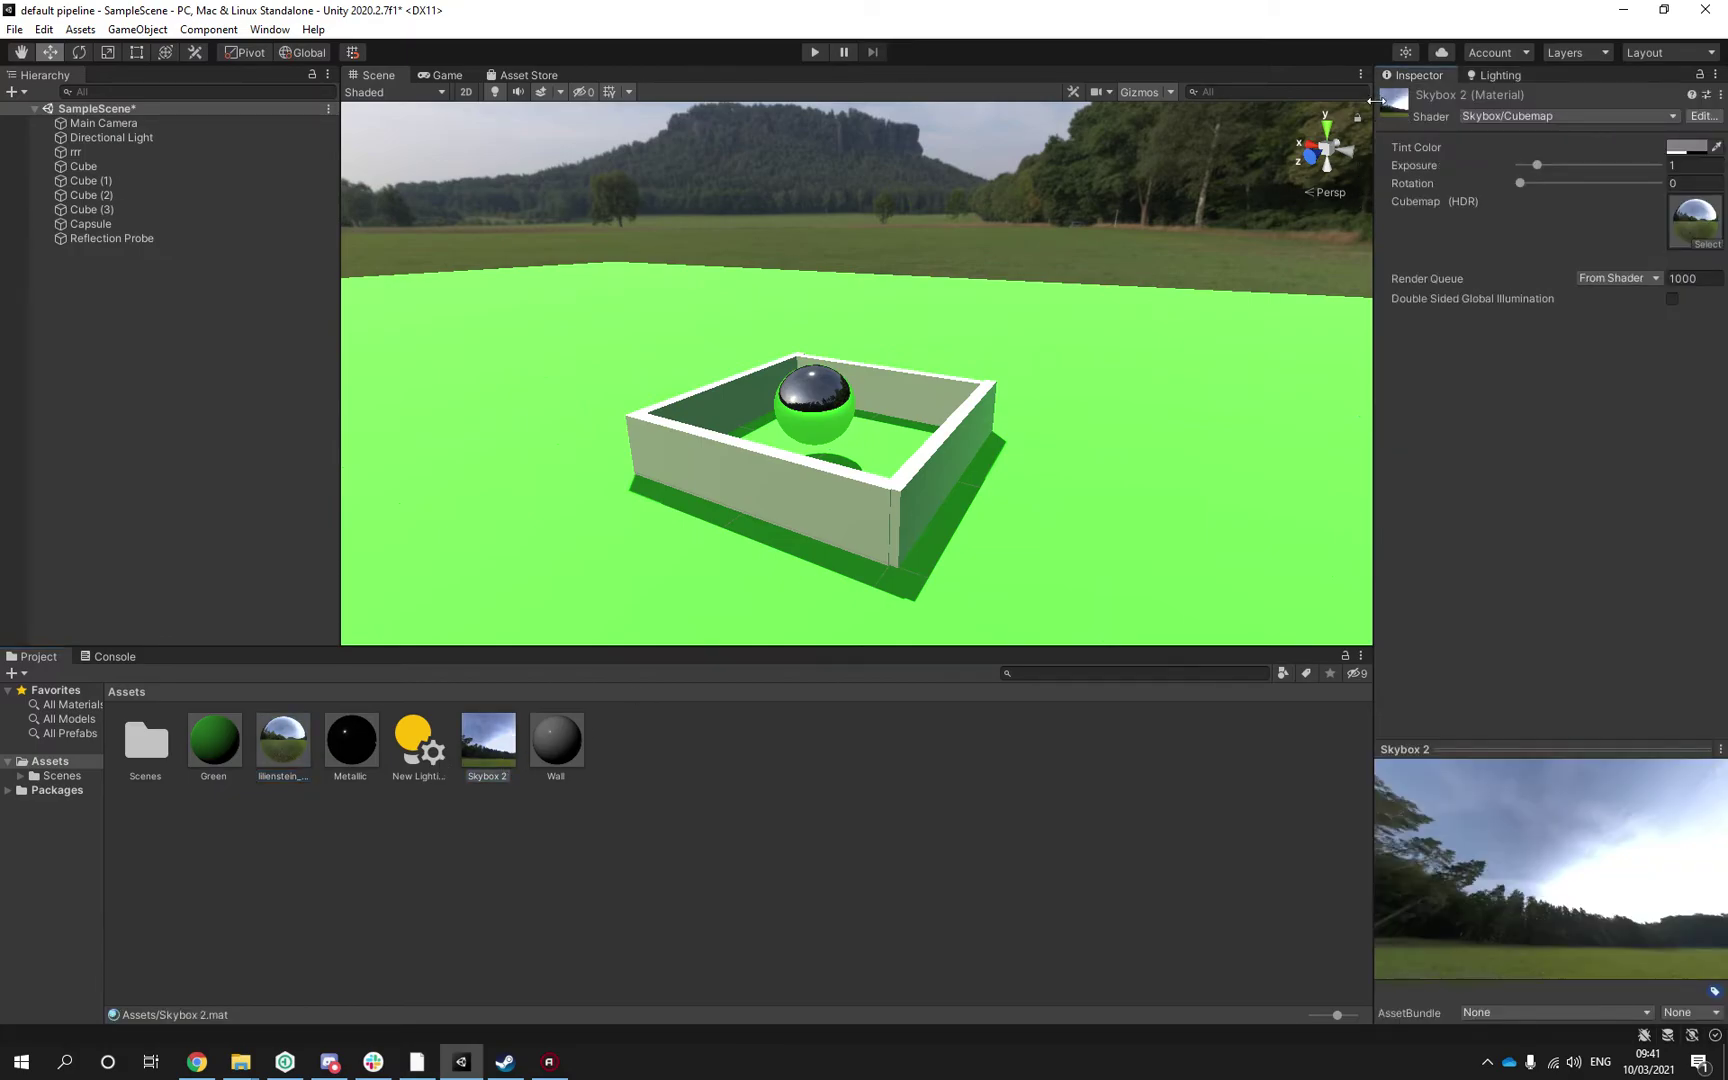
{"action": "right_click_drag", "start_coordinate": [1192, 282], "coordinate": [1118, 239]}
{"action": "left_click_drag", "start_coordinate": [1520, 183], "coordinate": [1563, 186]}
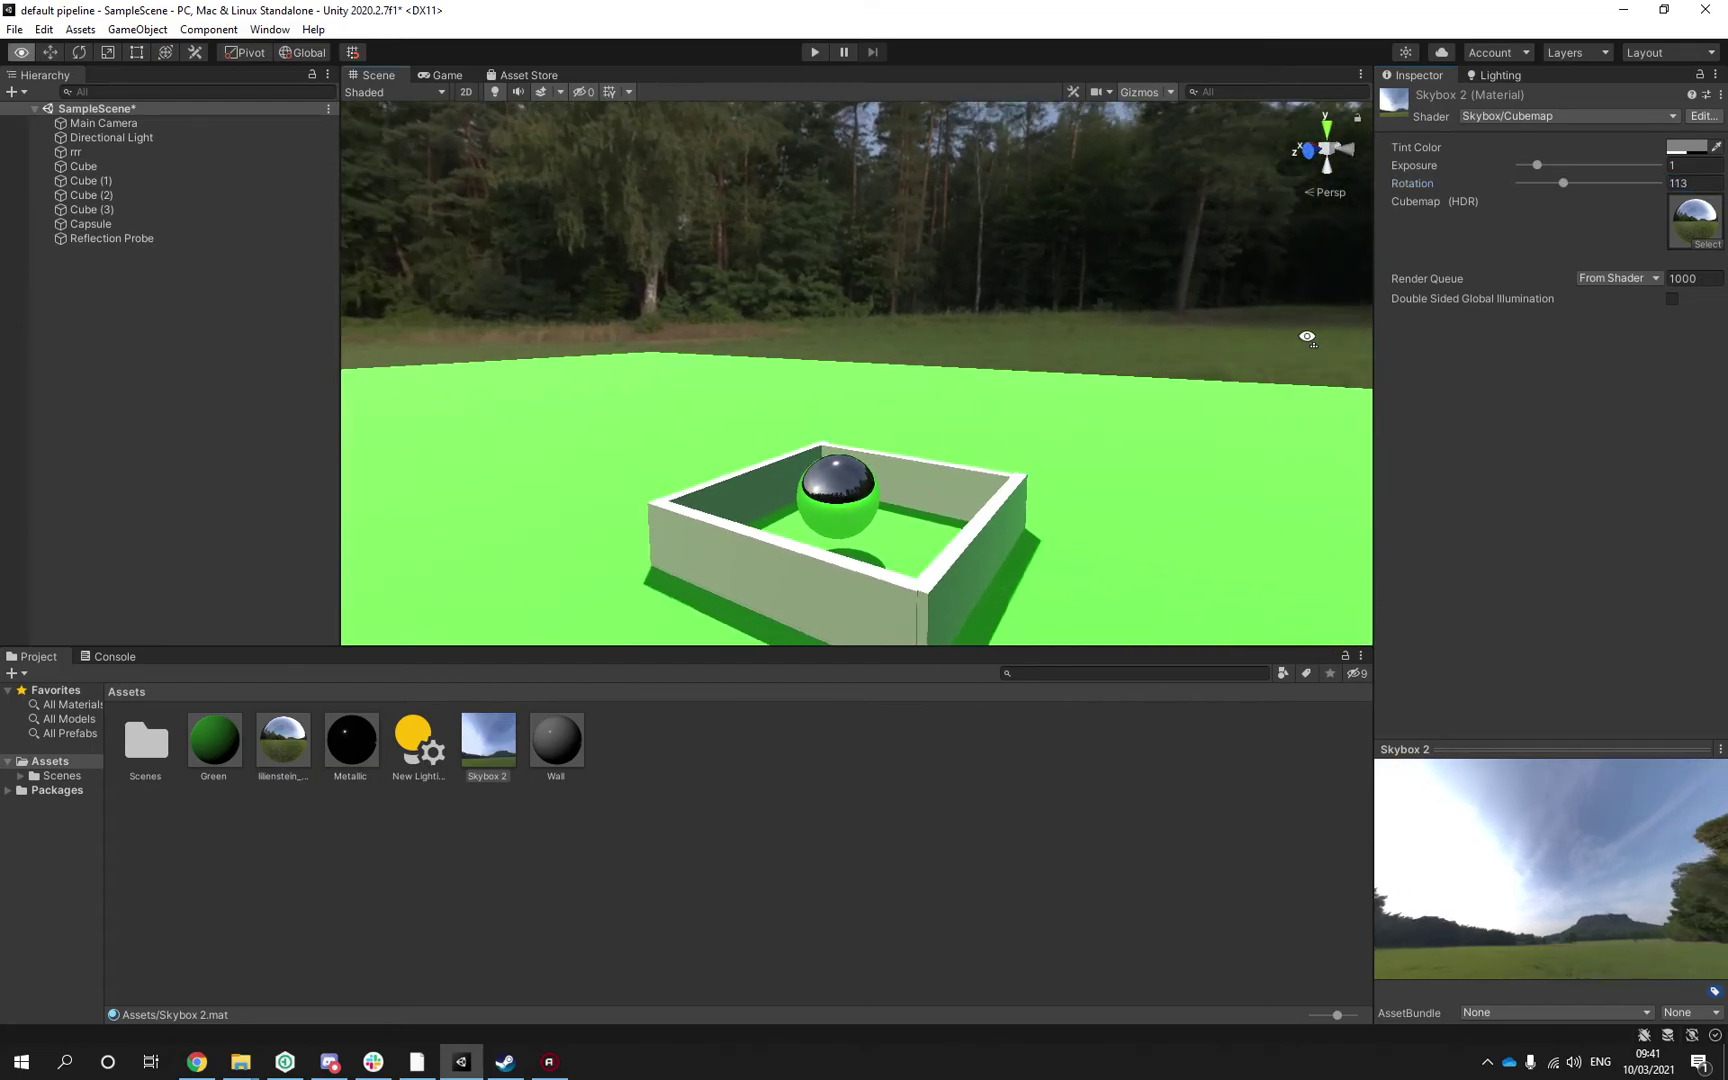
{"action": "left_click_drag", "start_coordinate": [1560, 184], "coordinate": [1603, 193]}
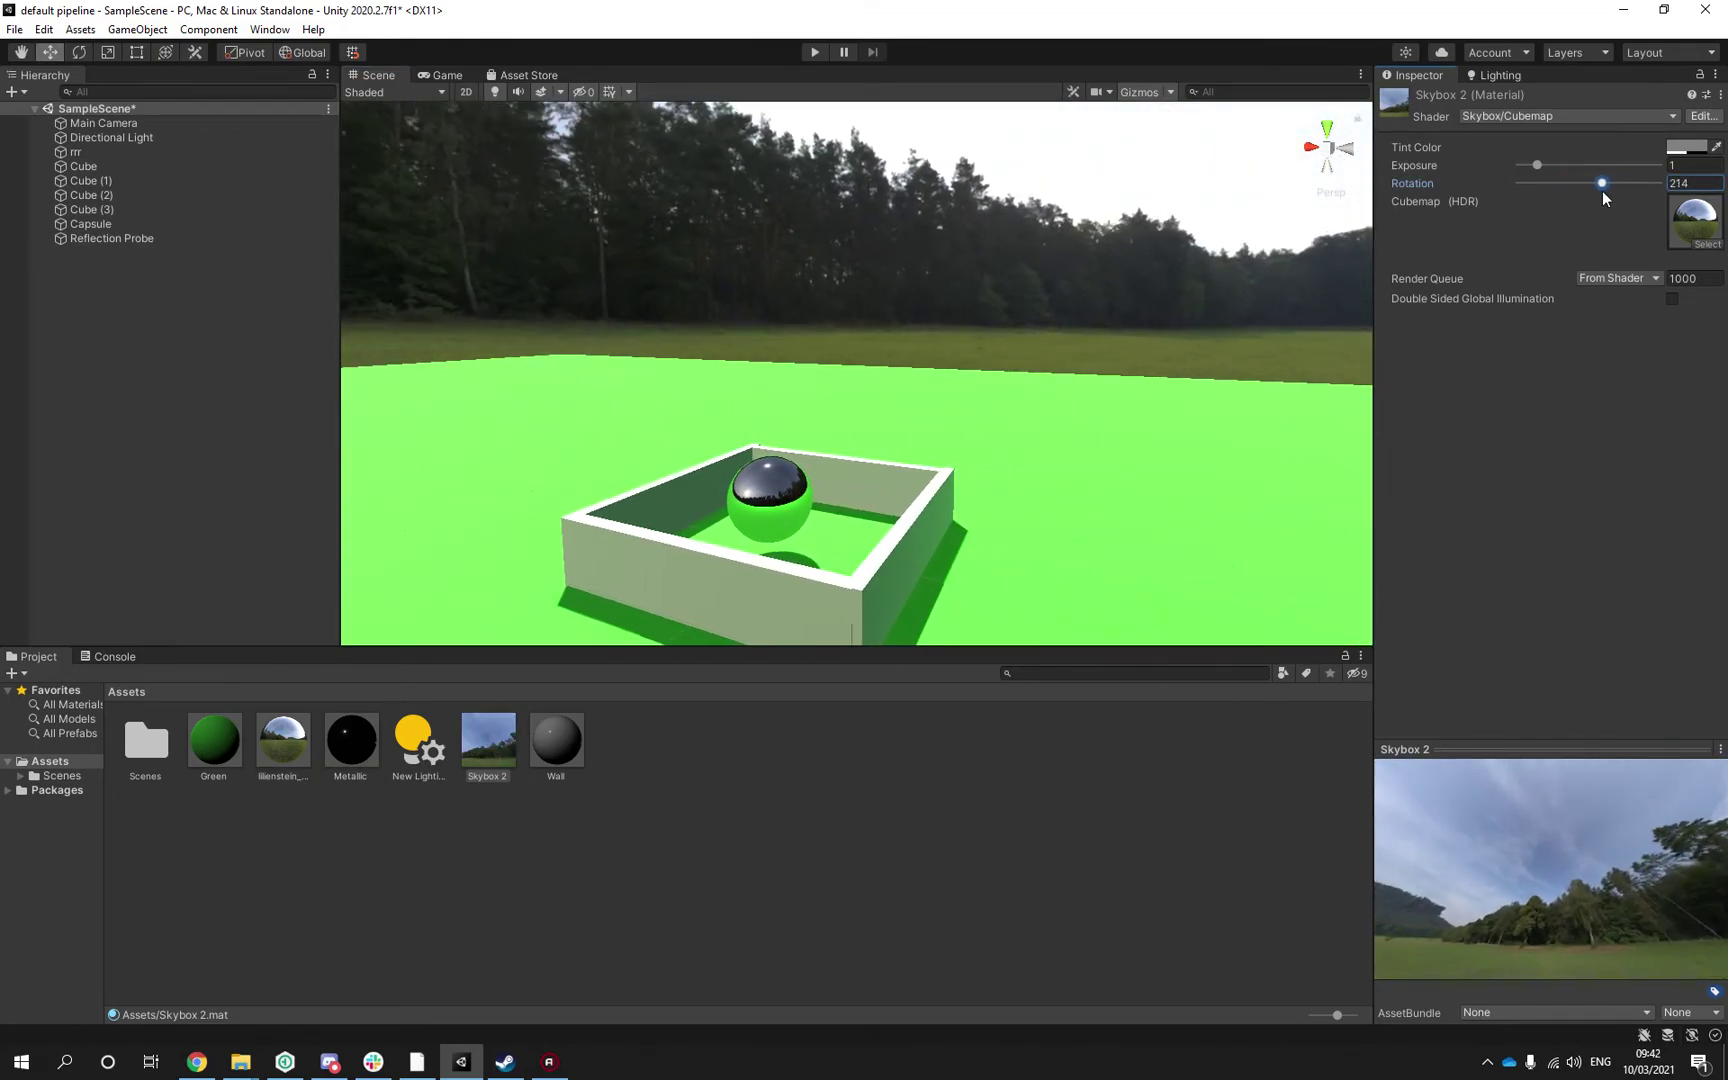
{"action": "left_click", "coordinate": [1488, 88]}
{"action": "mouse_move", "coordinate": [1530, 166]}
{"action": "left_mouse_down"}
{"action": "mouse_move", "coordinate": [1550, 170]}
{"action": "mouse_move", "coordinate": [1530, 168]}
{"action": "left_mouse_up"}
{"action": "right_click_drag", "start_coordinate": [960, 340], "coordinate": [1075, 350]}
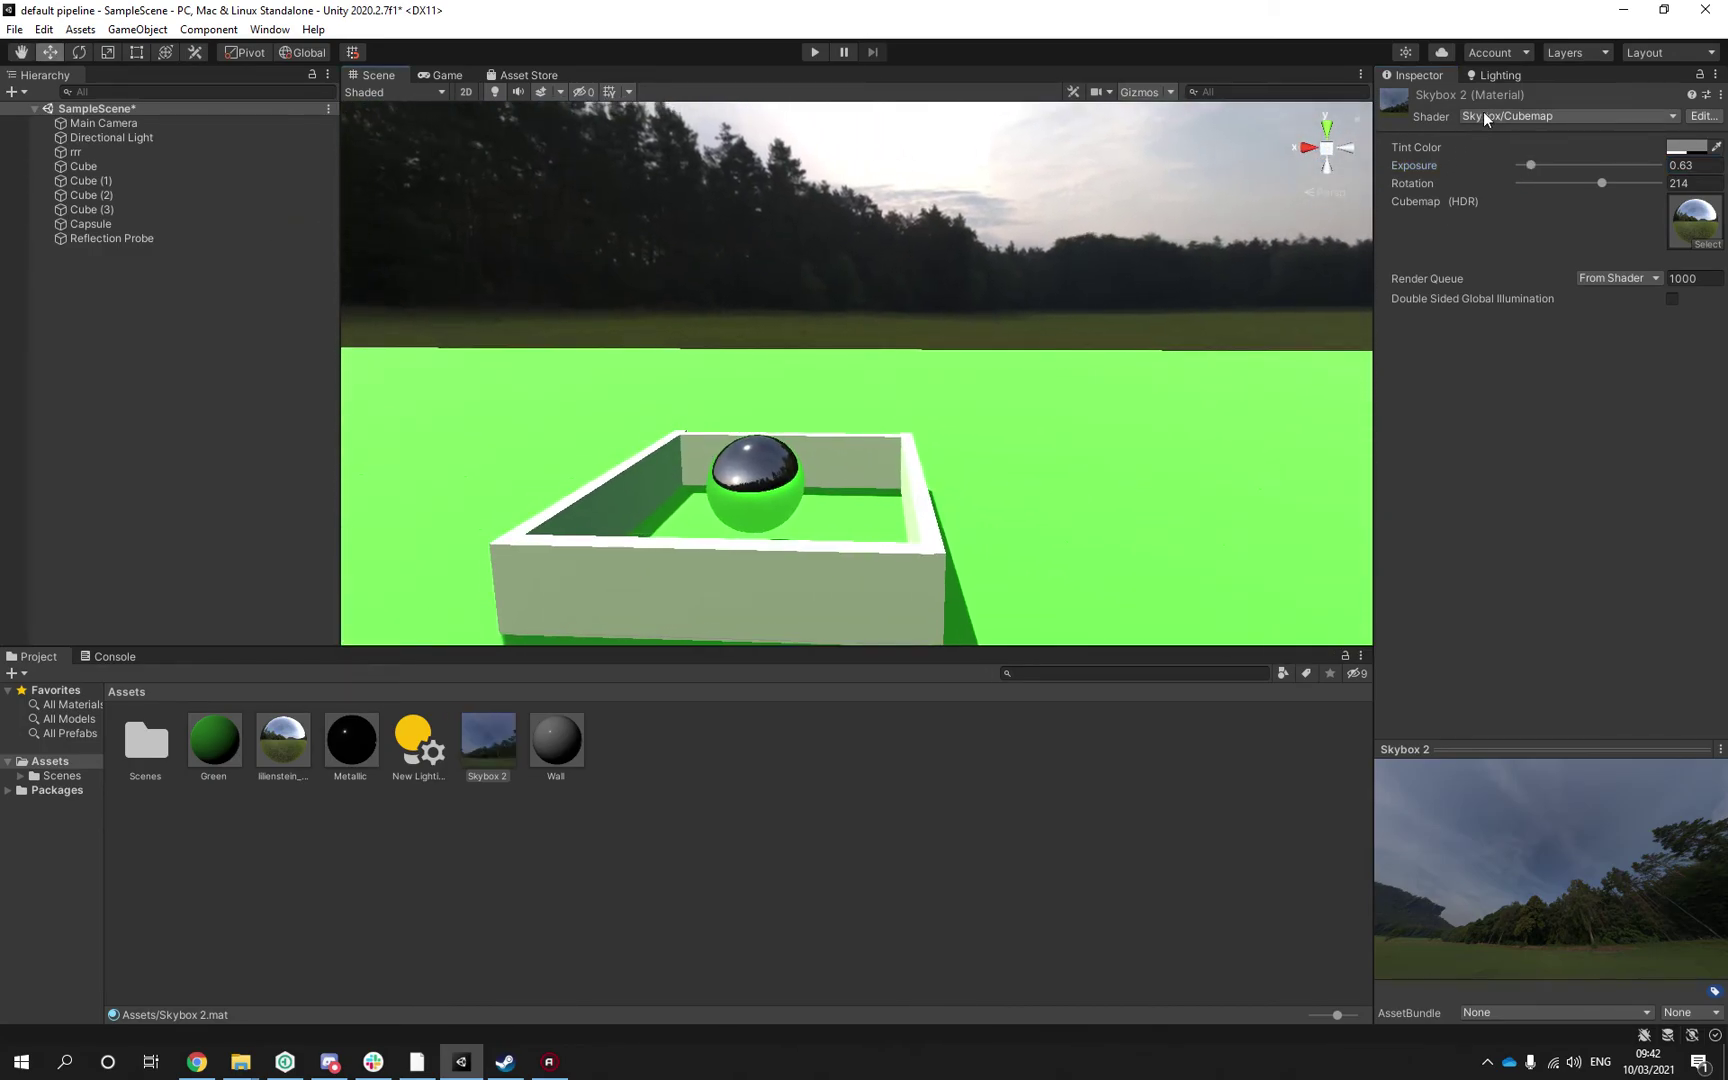
Generate lighting for the adjusted Skybox 2, producing a 1024x1024 lightmap
{"action": "left_click", "coordinate": [1496, 75]}
{"action": "left_click", "coordinate": [1634, 900]}
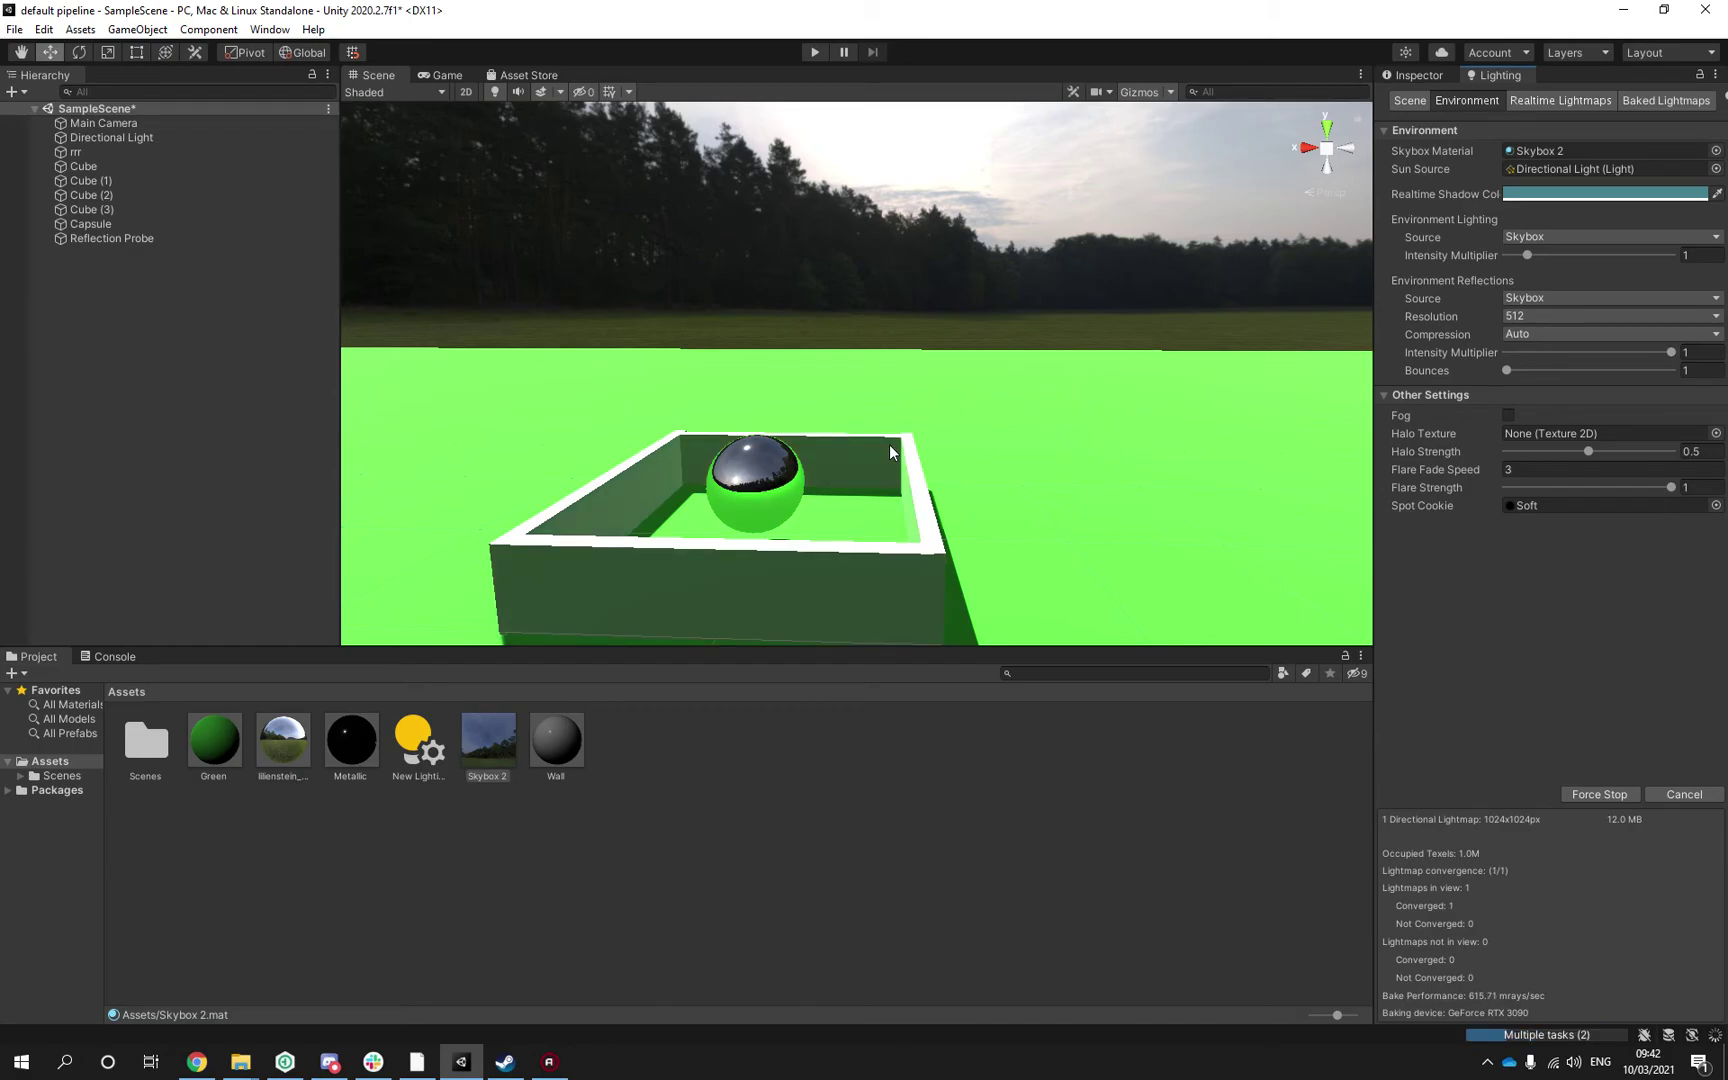
{"action": "left_click_drag", "start_coordinate": [890, 452], "coordinate": [828, 502], "text": "alt"}
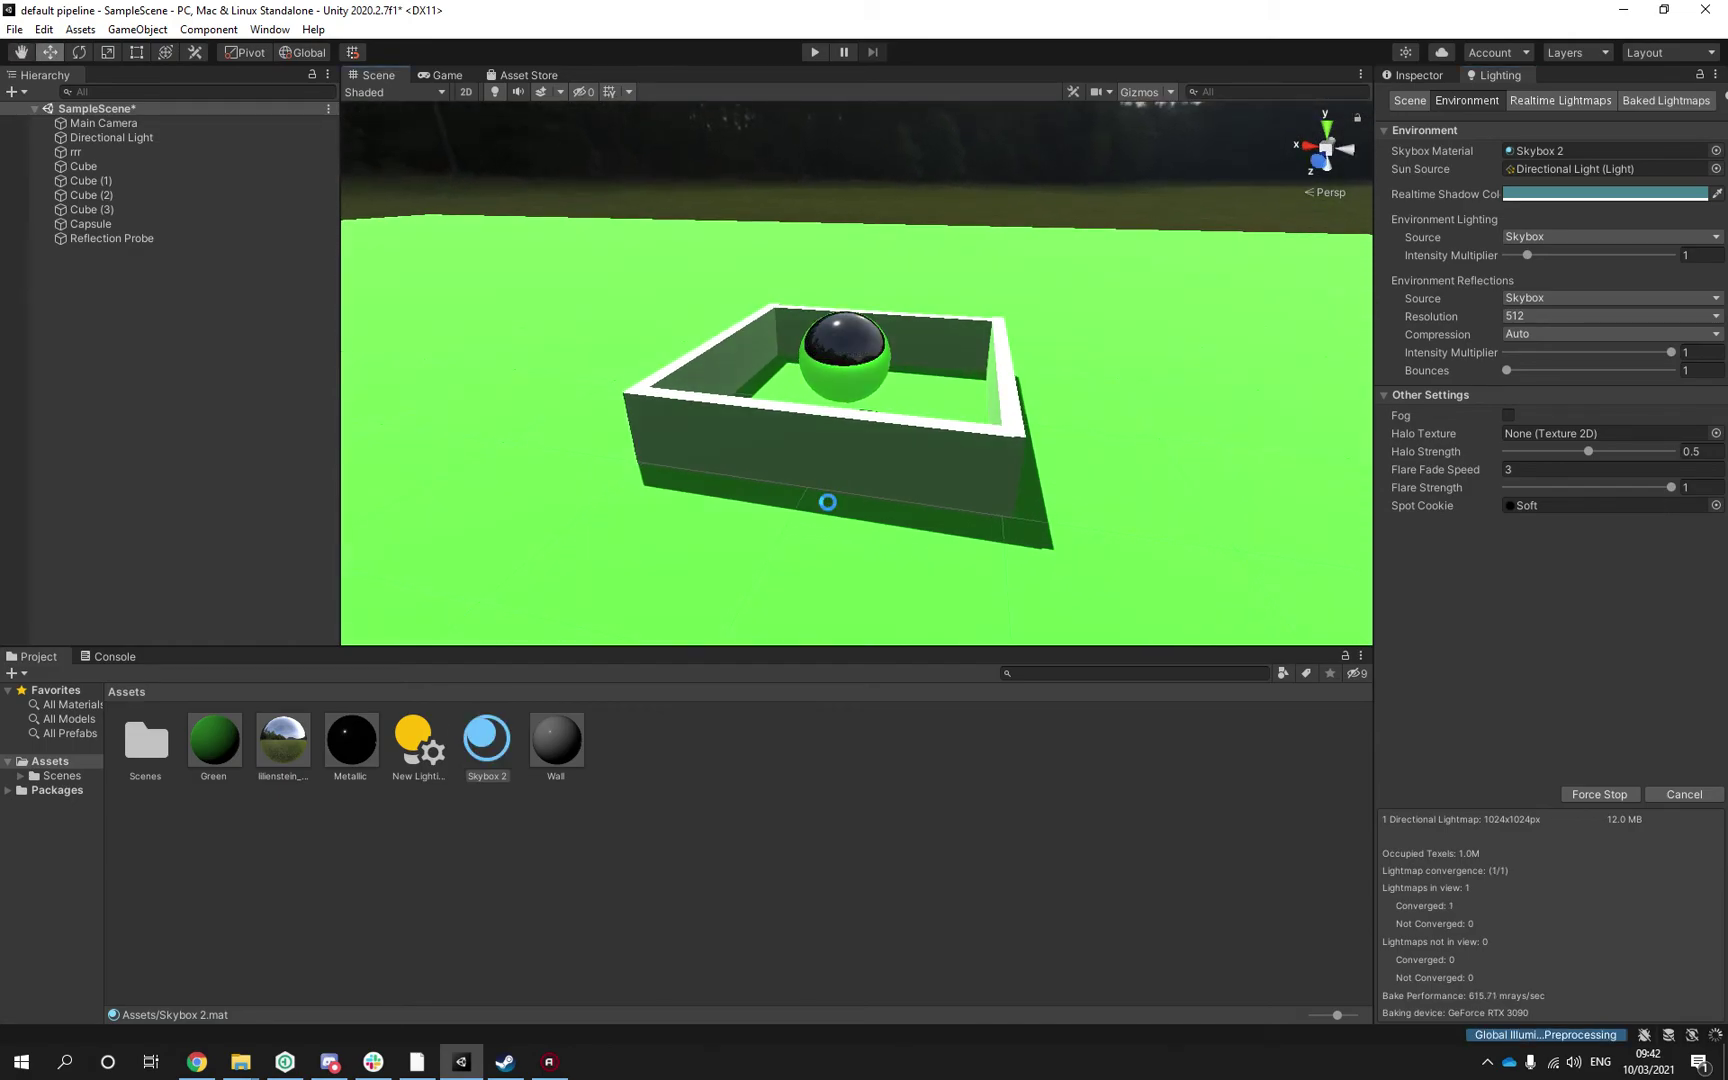